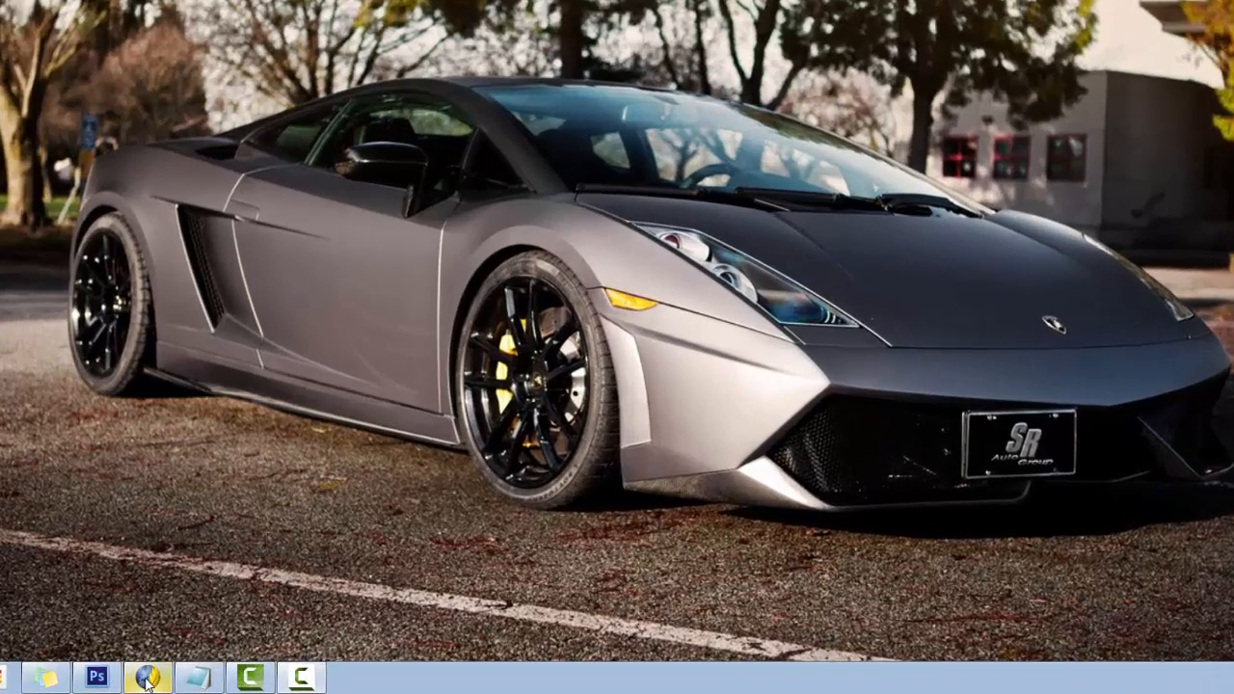
- Launch KompoZer and insert a 1 x 1 table in the untitled page
mouse_move(256, 683)
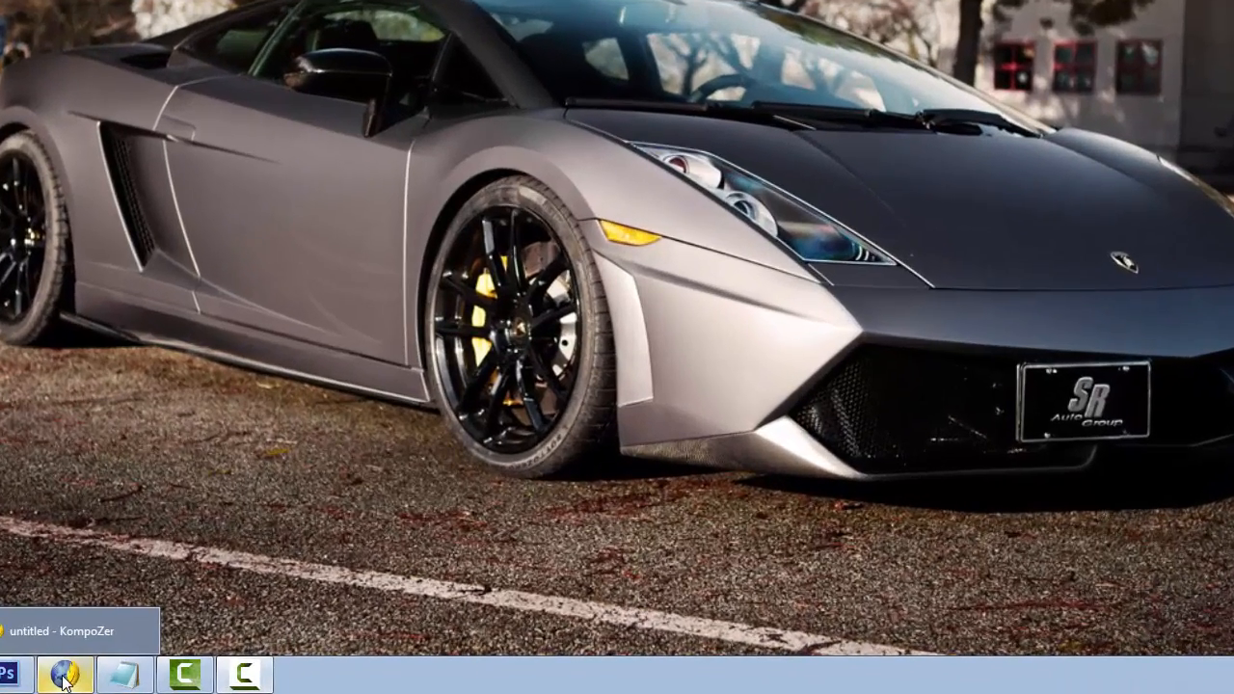
left_click(64, 677)
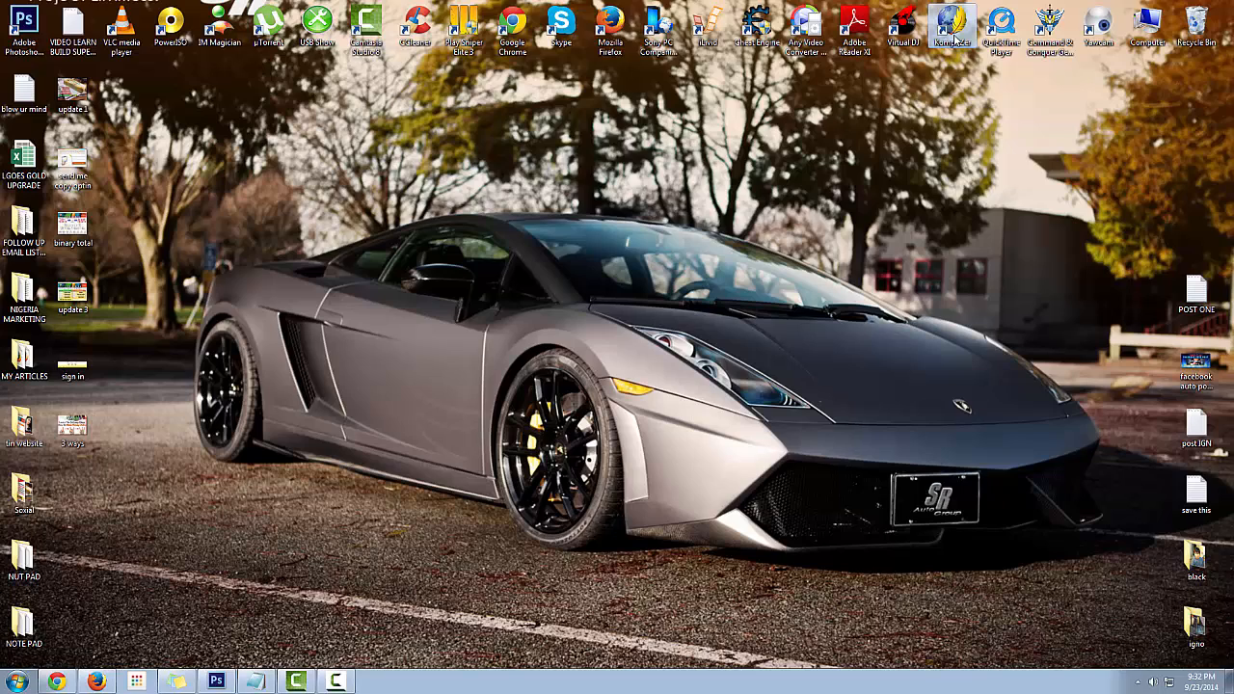
double_click(951, 31)
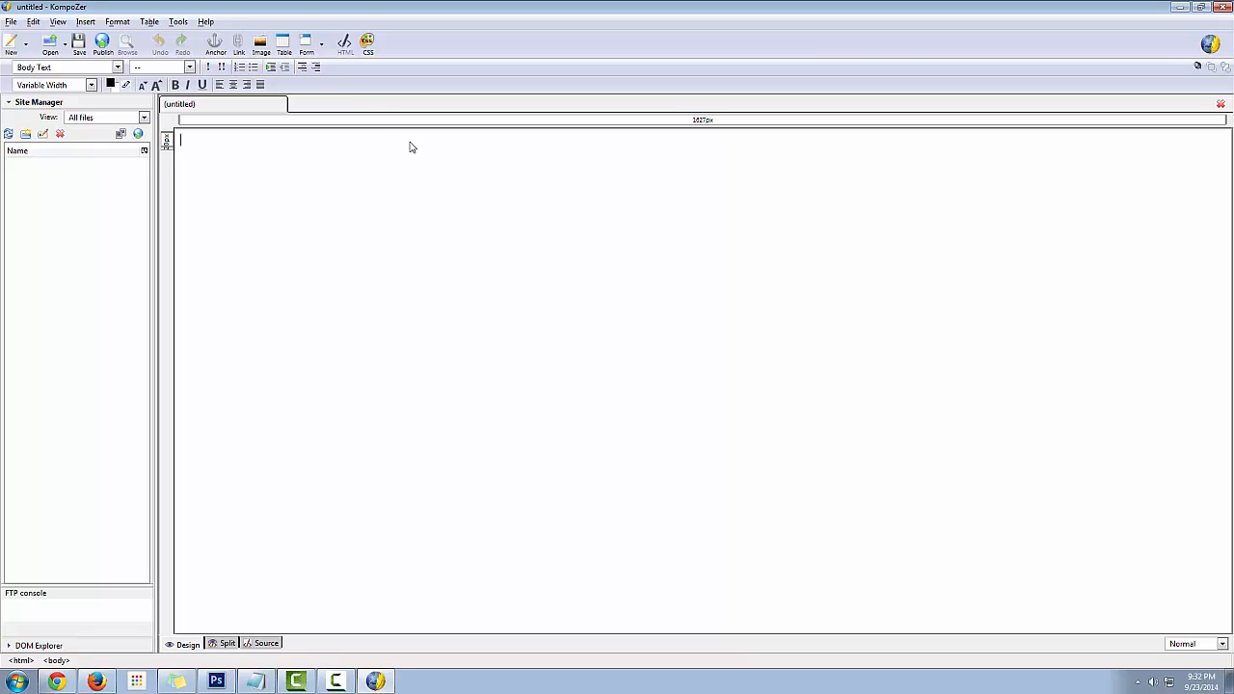
left_click(284, 46)
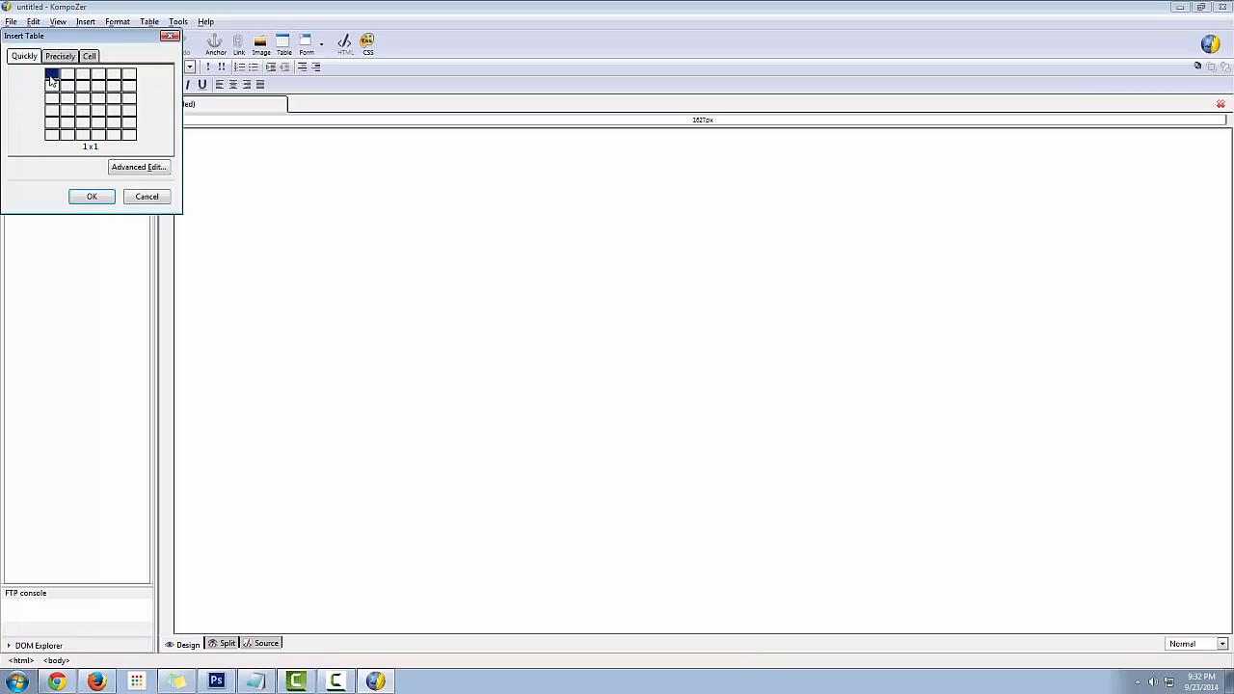
left_click(51, 77)
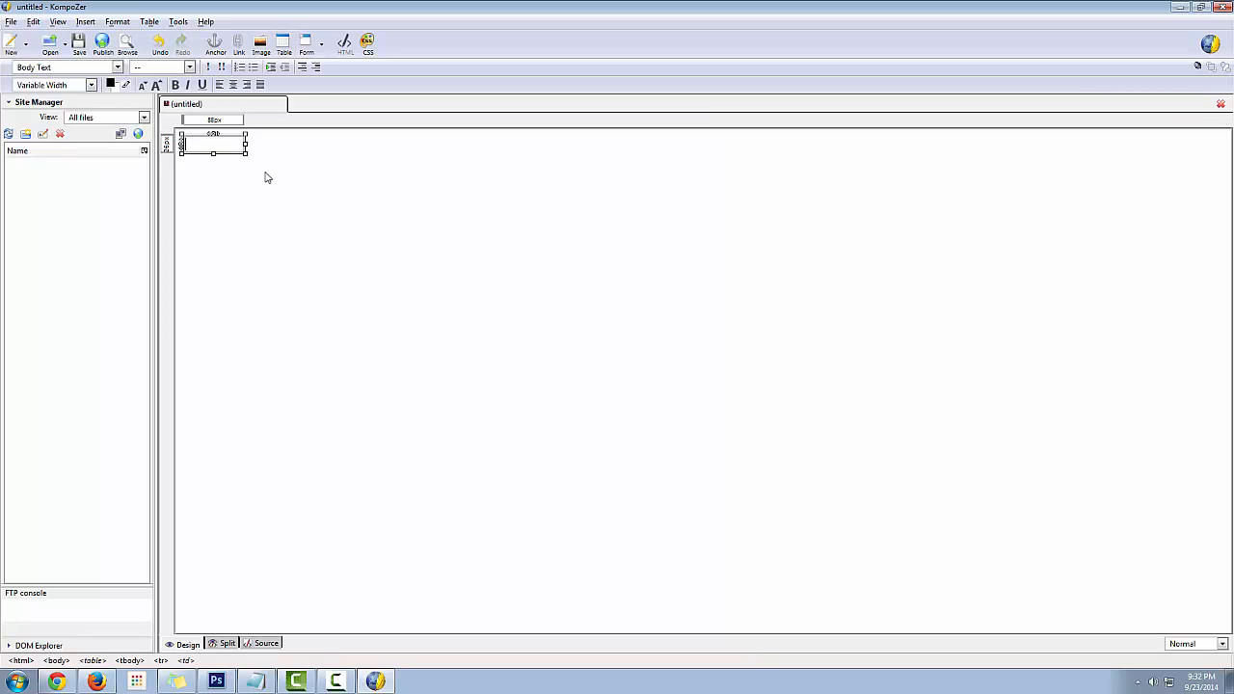
- Set the table's height to 900 pixels and its width to 600 pixels in the table properties
right_click(233, 146)
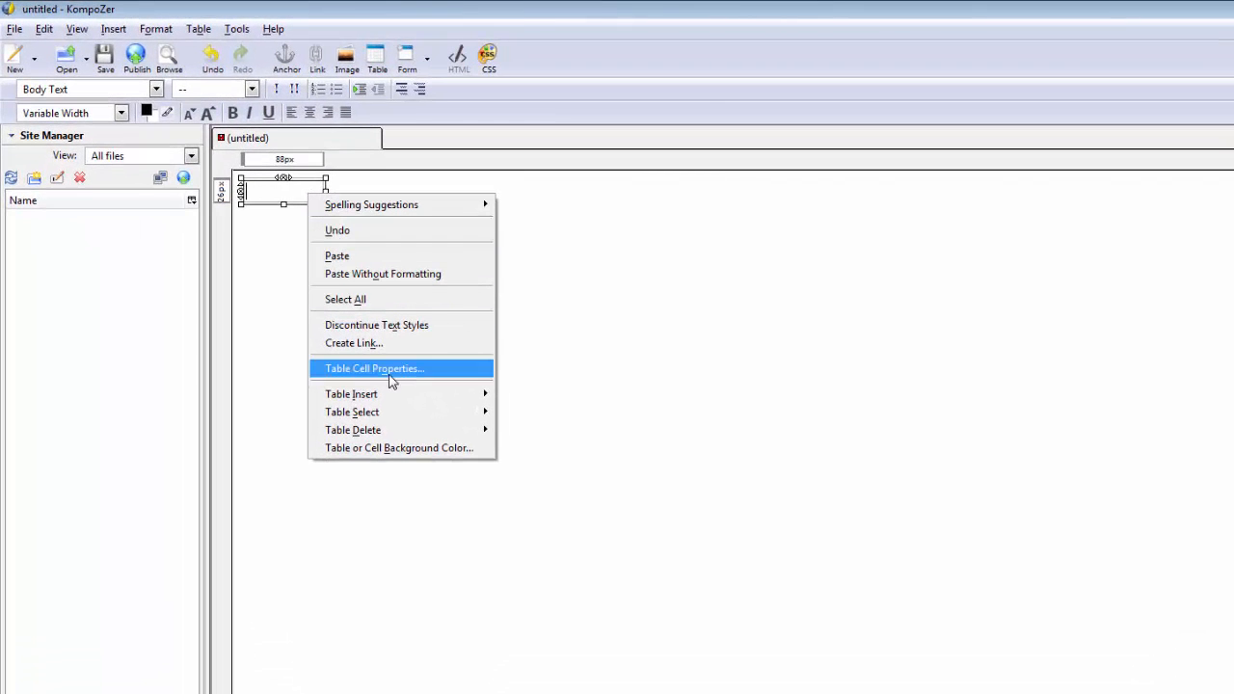
left_click(392, 371)
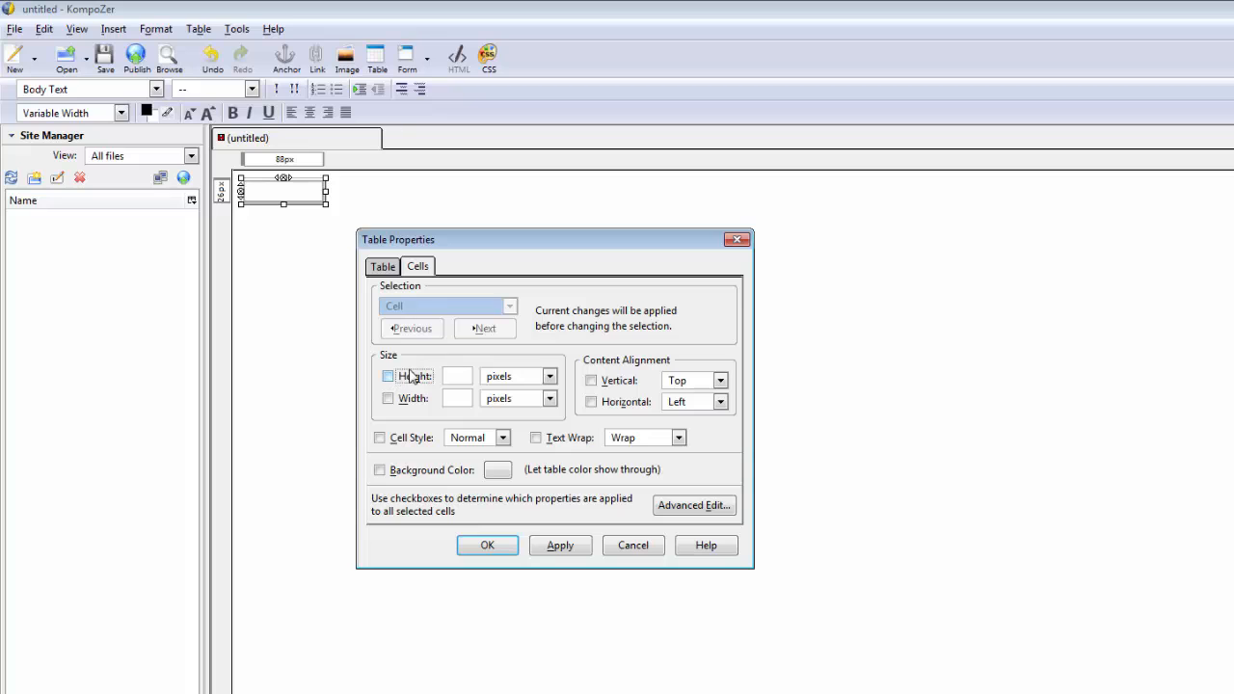
left_click(383, 267)
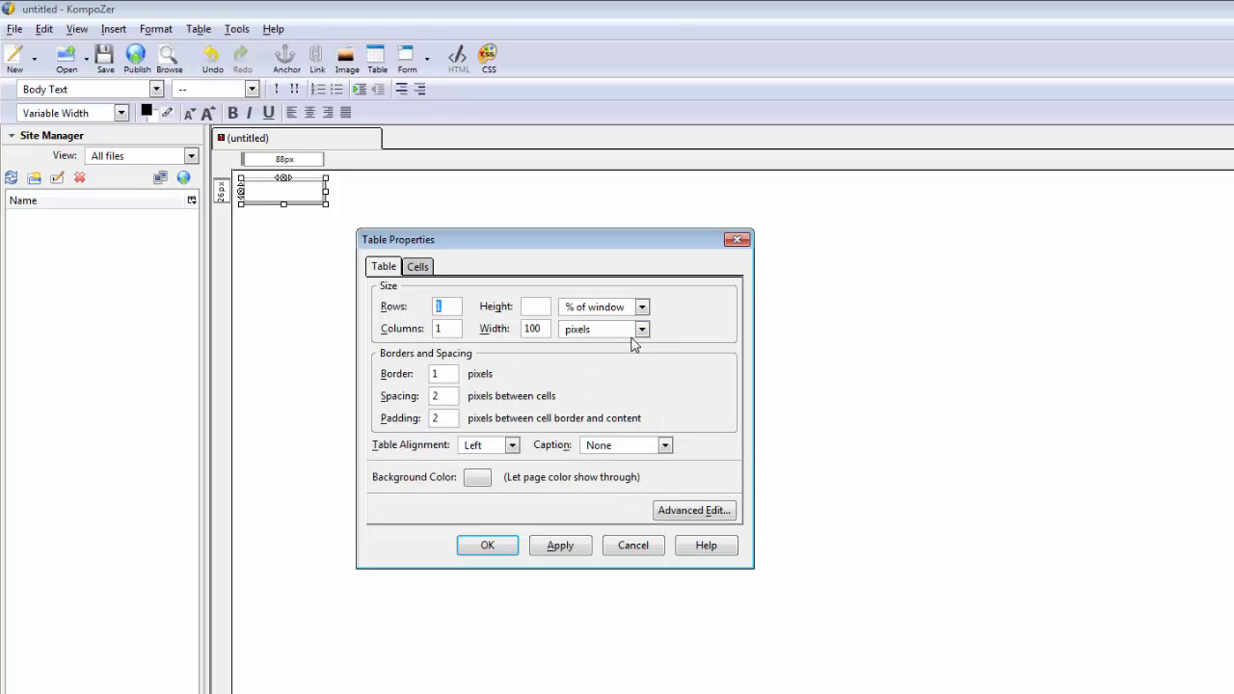
left_click(641, 306)
left_click(615, 331)
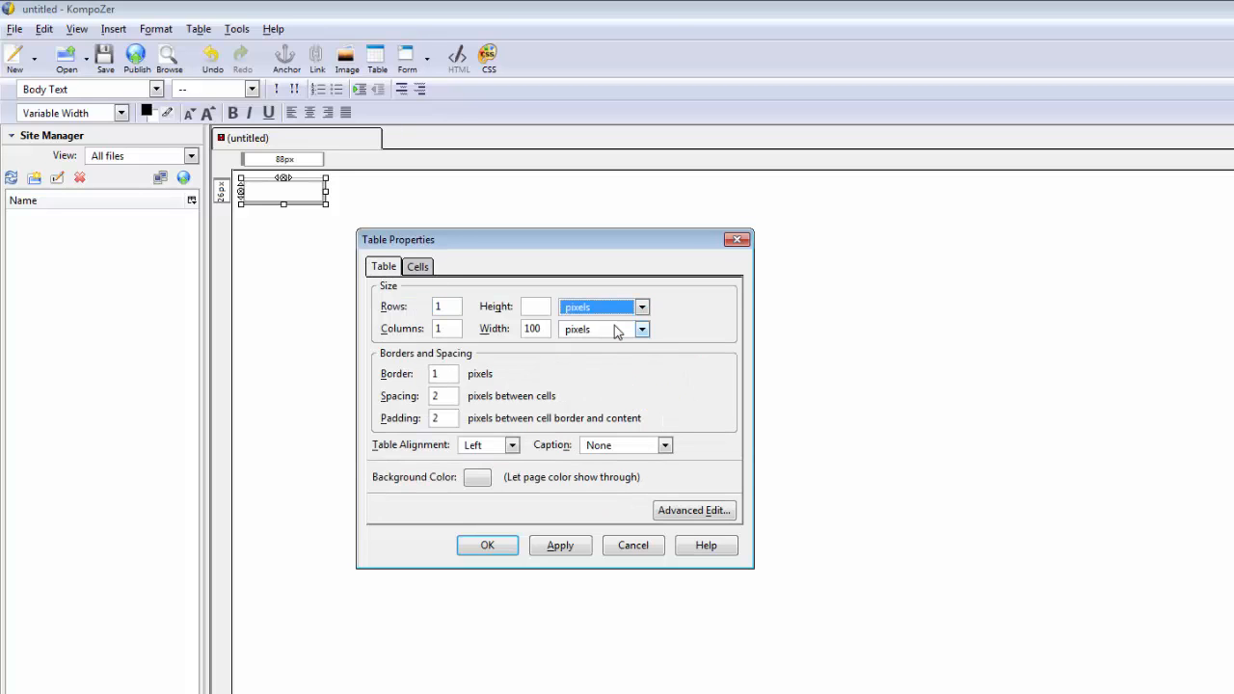
left_click(539, 305)
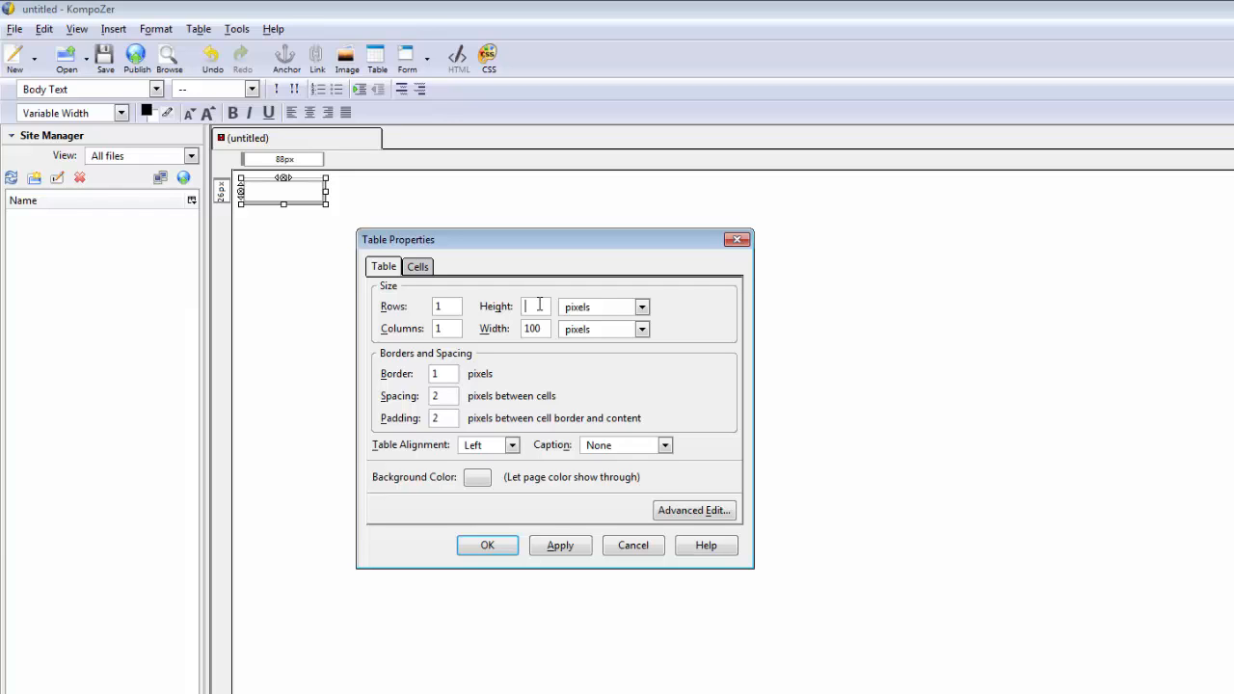
type("900")
left_click_drag(547, 329, 511, 330)
type("600")
- Set the table's cell spacing to 1 pixel, its alignment to Center and its caption to Above Table
left_click_drag(443, 395, 433, 395)
type("1")
left_click(512, 446)
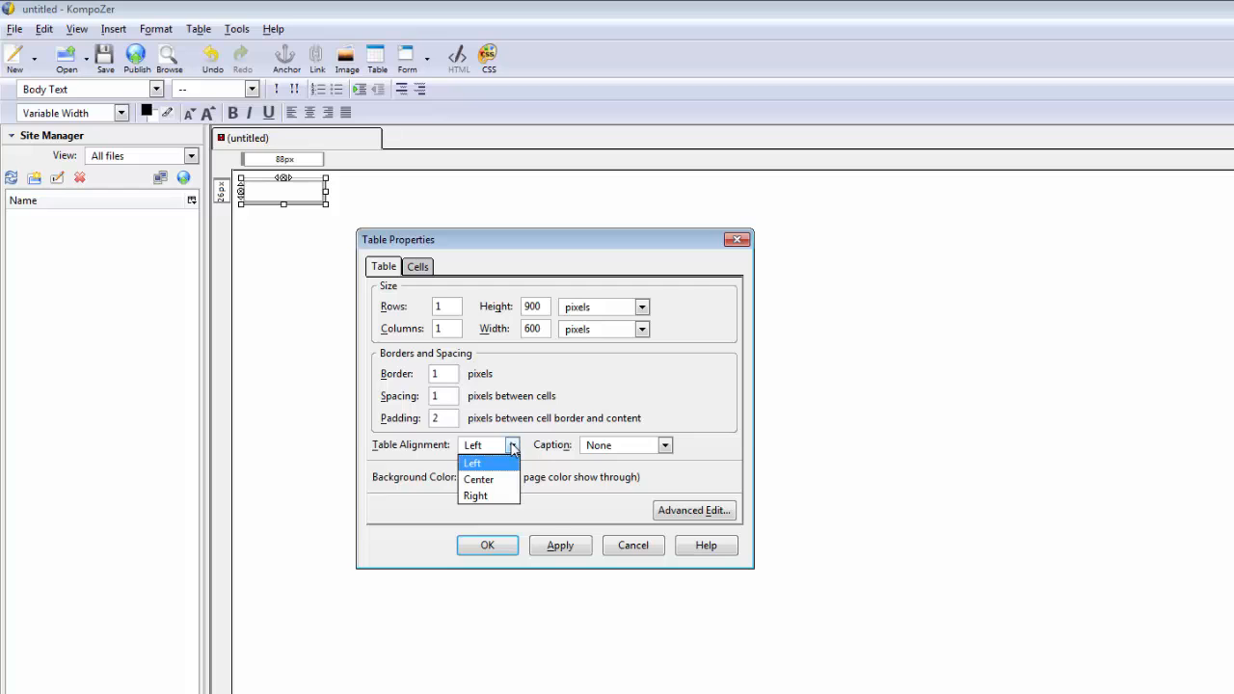
left_click(499, 480)
left_click(665, 445)
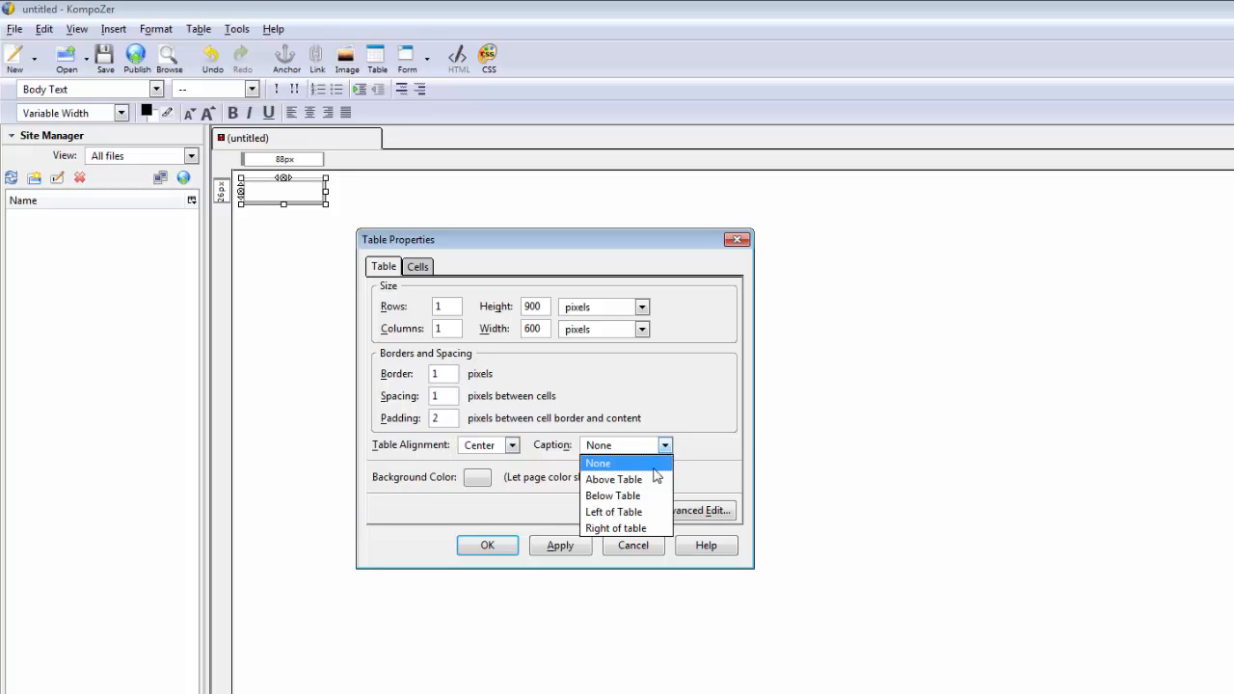
left_click(643, 480)
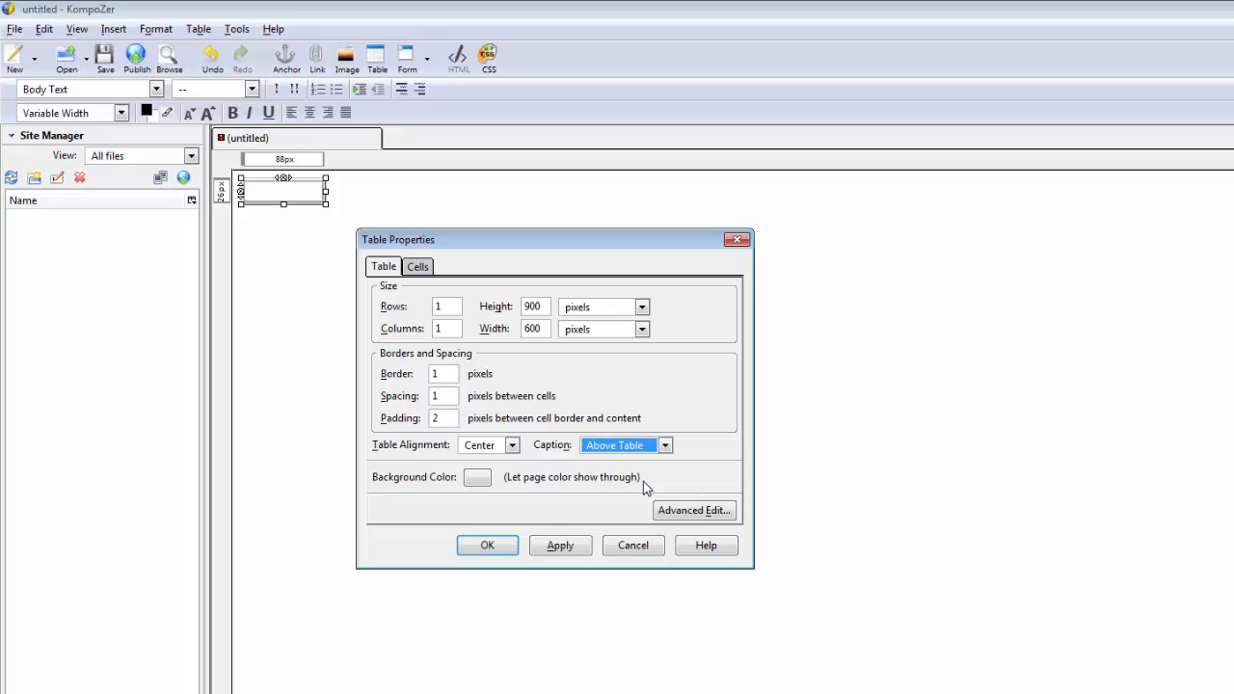
- Set the cell's horizontal content alignment to Center, keep vertical at Top, and apply the table properties
left_click(424, 269)
left_click(720, 381)
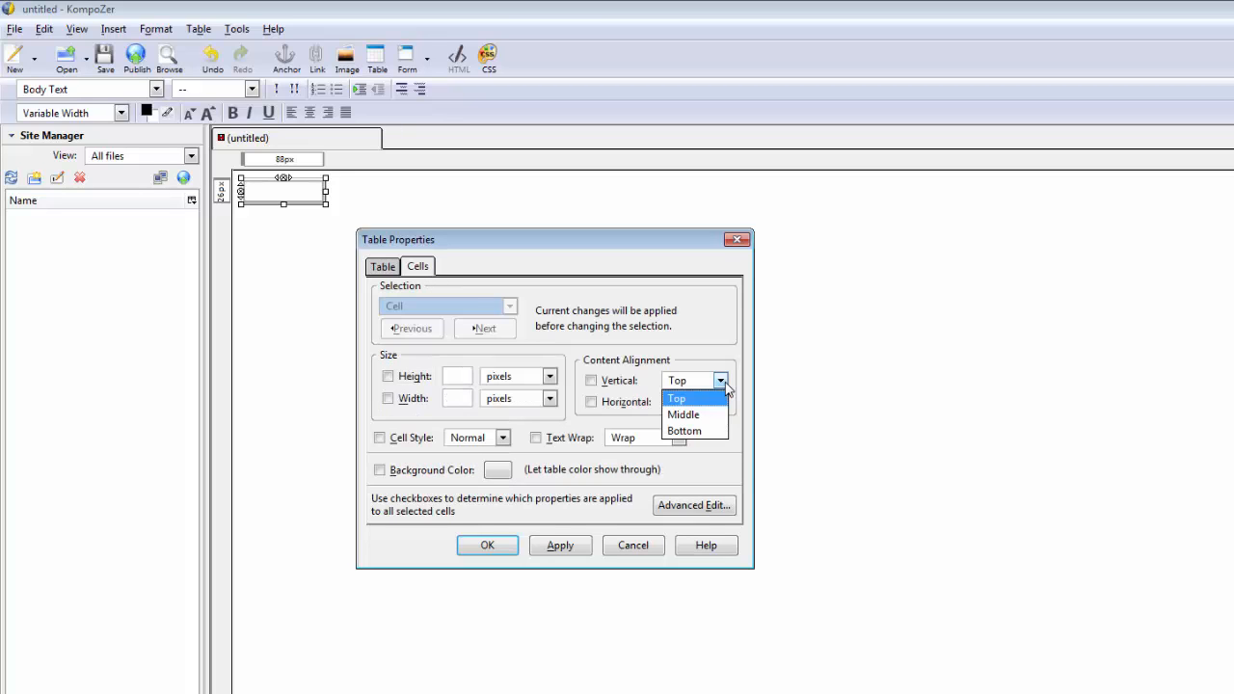
left_click(721, 394)
left_click(720, 402)
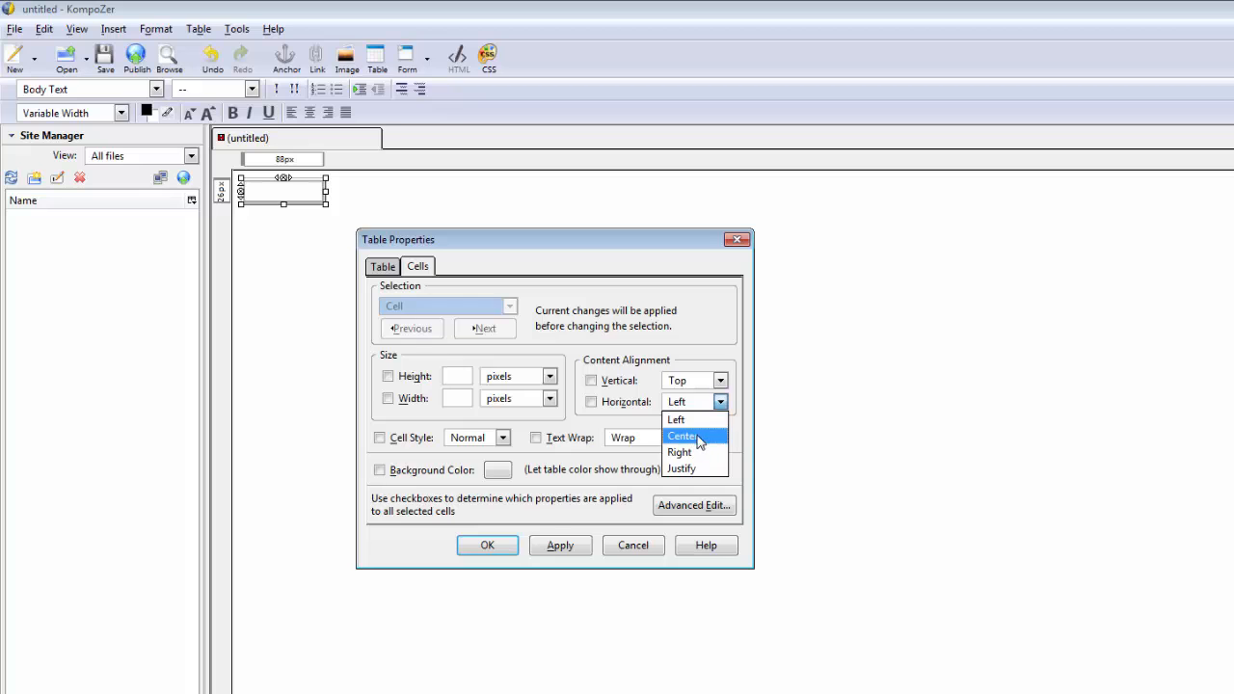
left_click(696, 436)
left_click(498, 470)
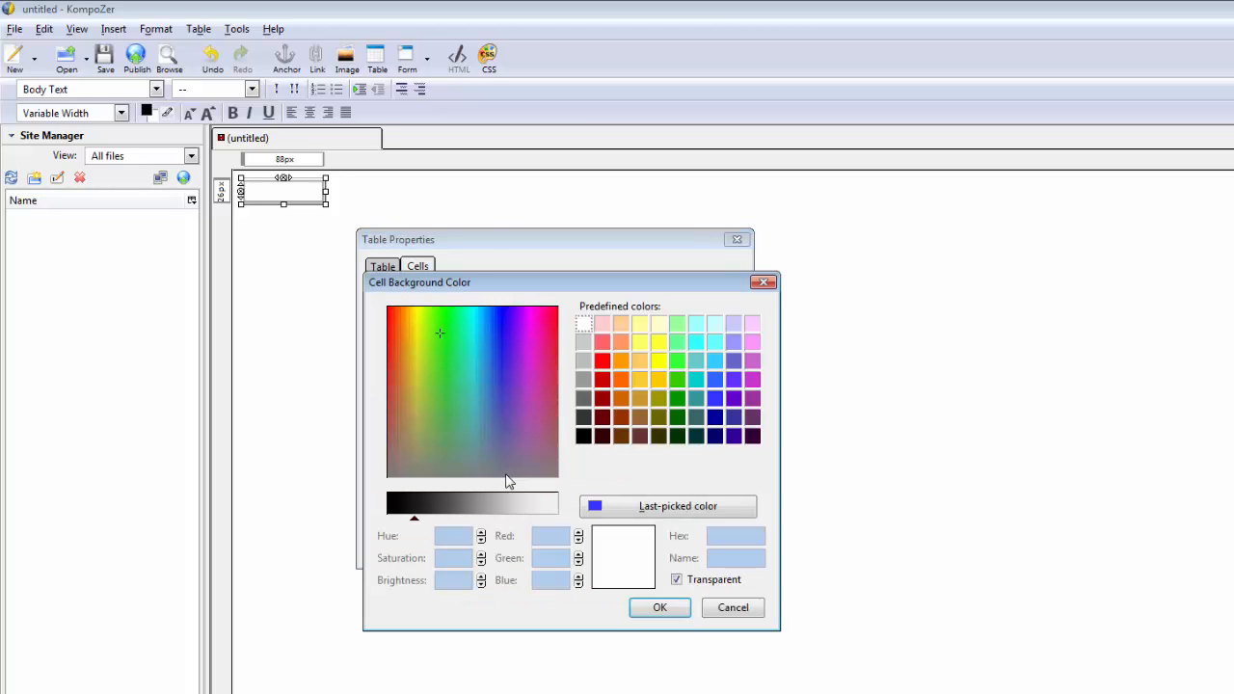
left_click(731, 607)
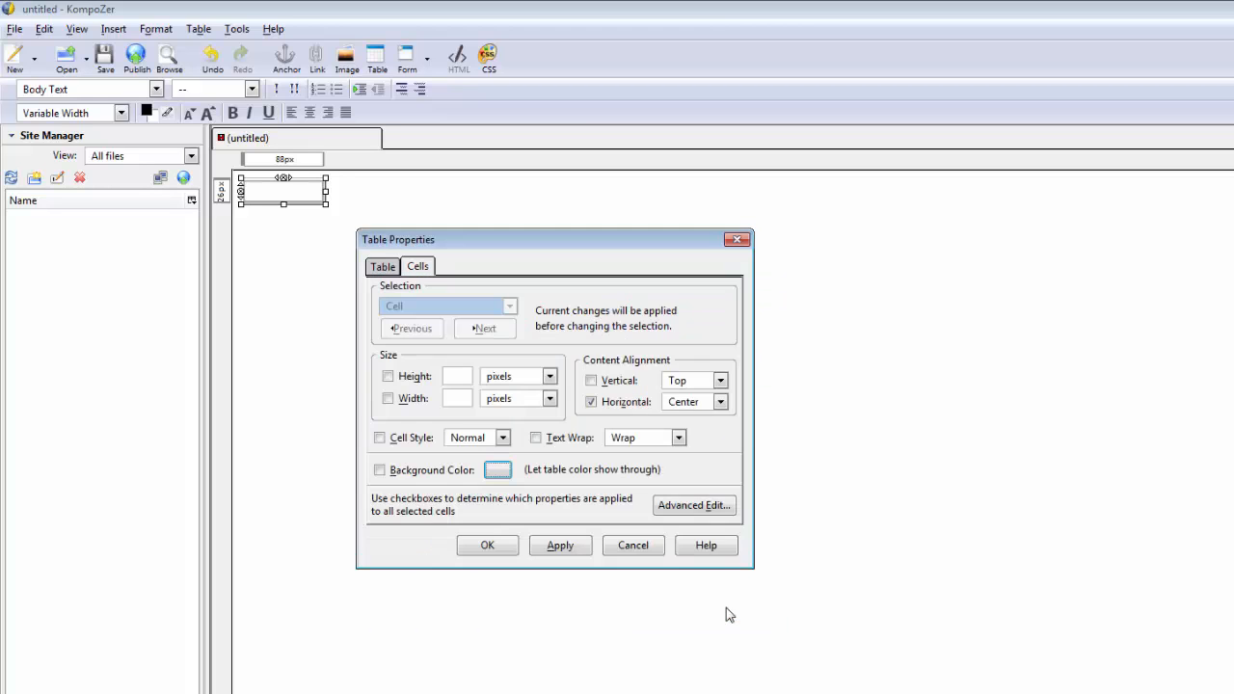
left_click(568, 551)
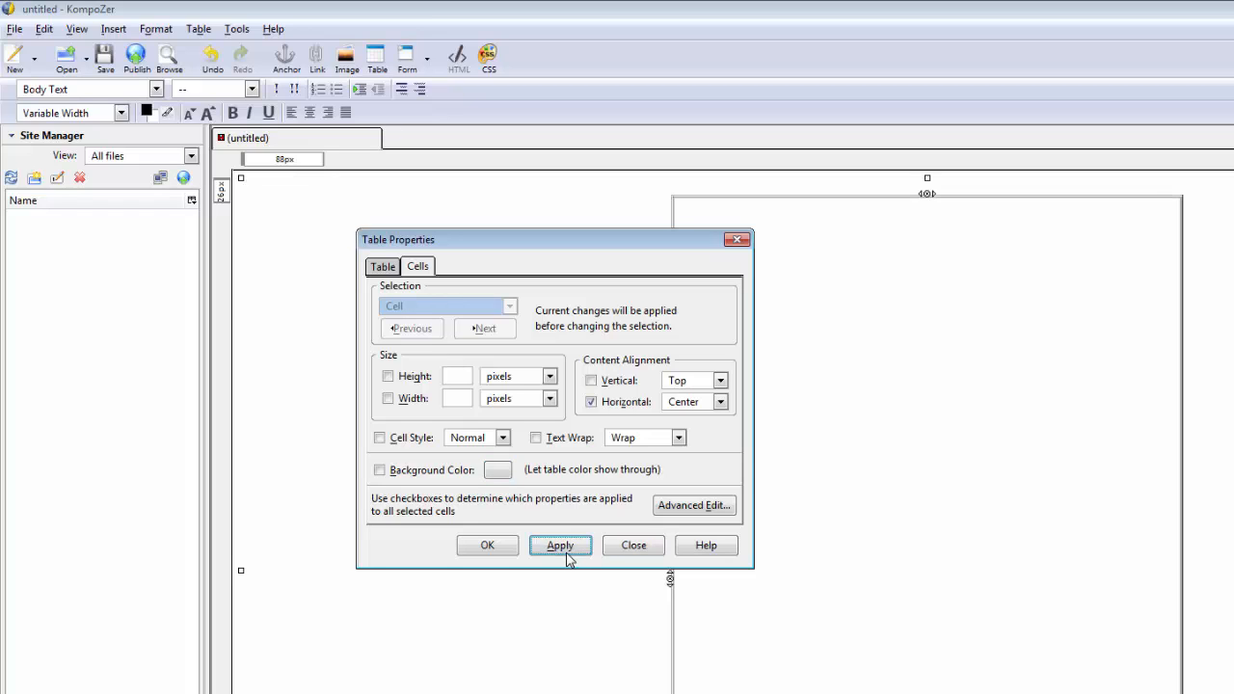
left_click(631, 547)
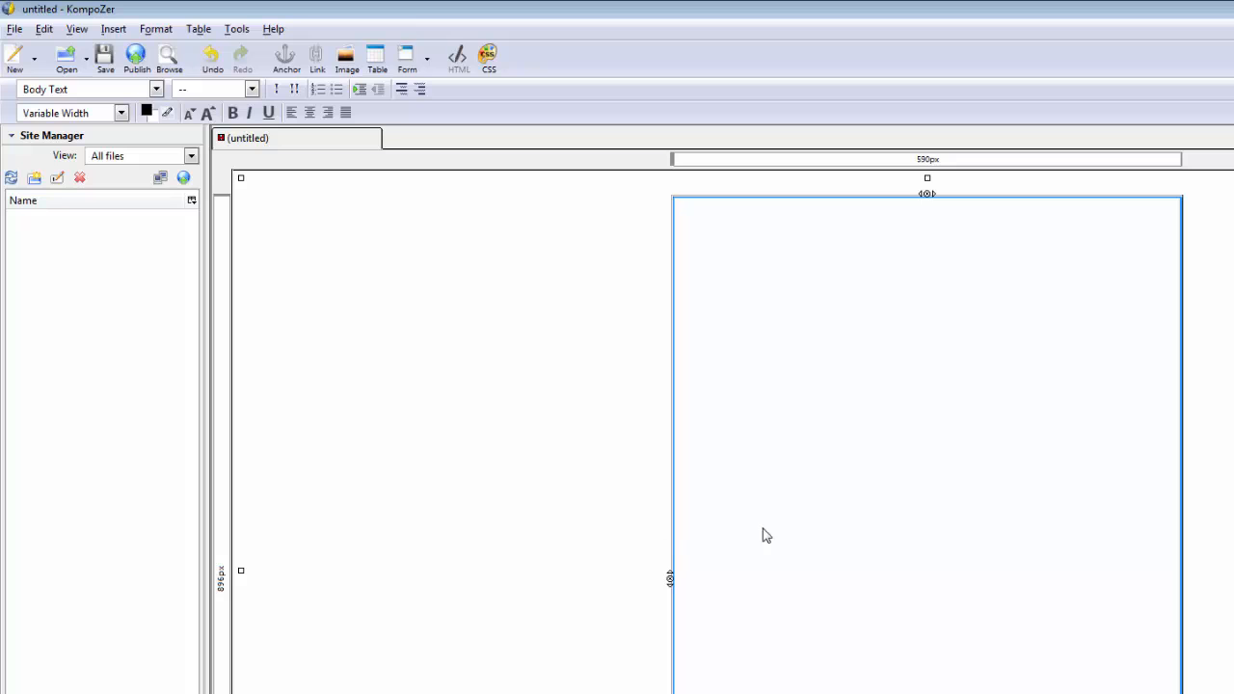
- Switch the page to custom colors and set the "fly race" image from the Soxial folder as its background
left_click(155, 31)
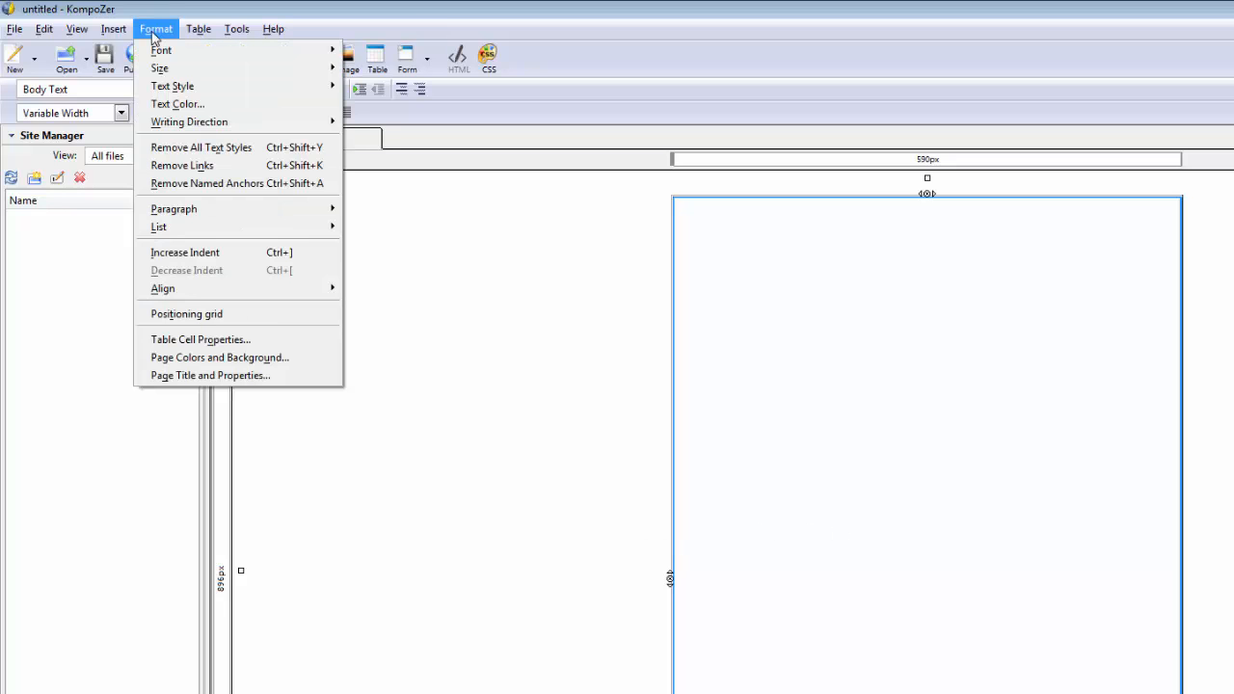
left_click(275, 357)
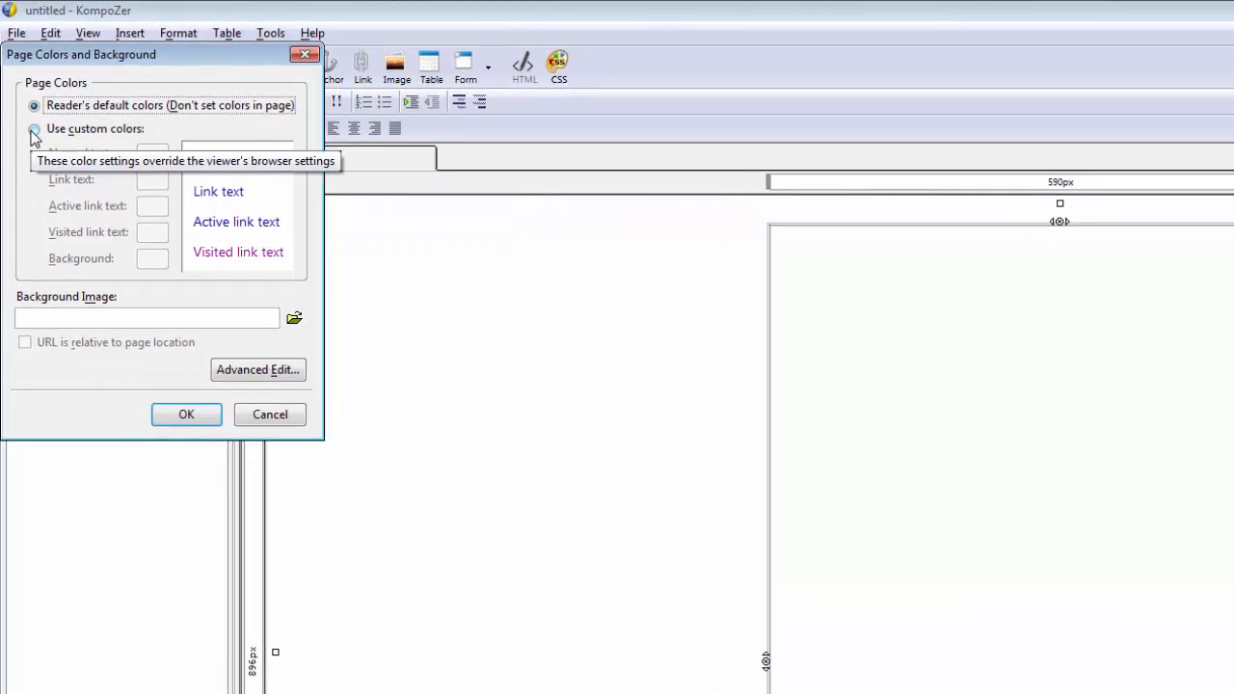
left_click(33, 131)
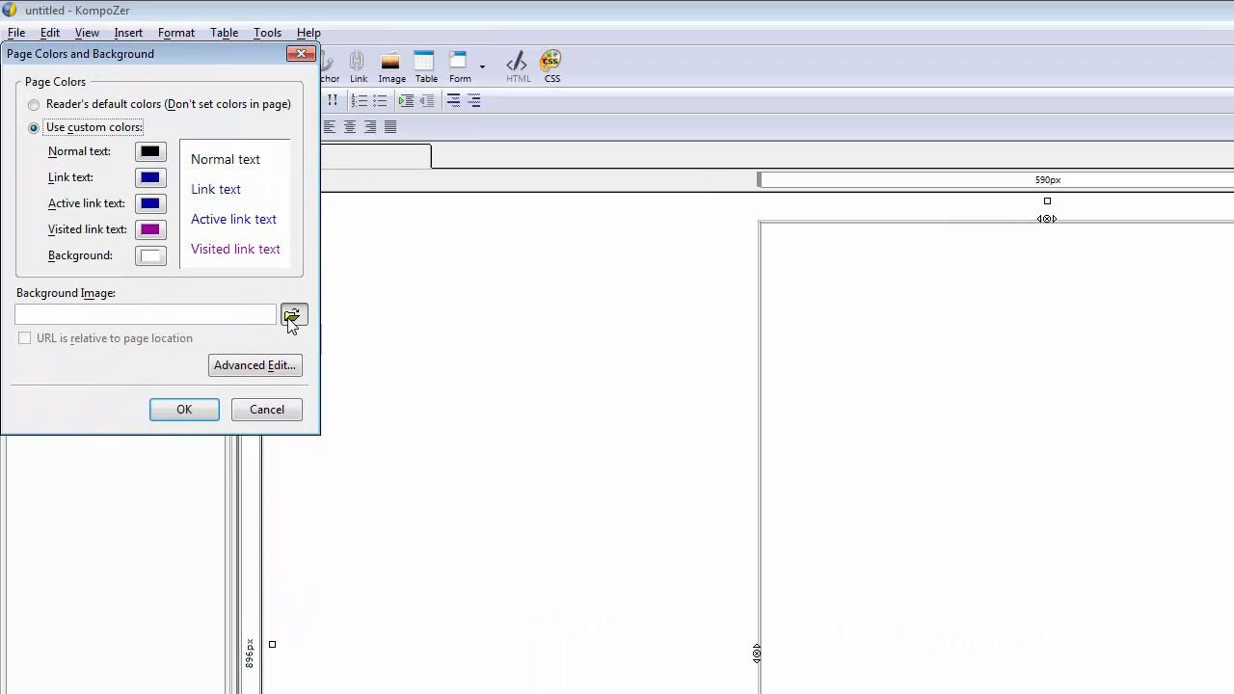
left_click(292, 317)
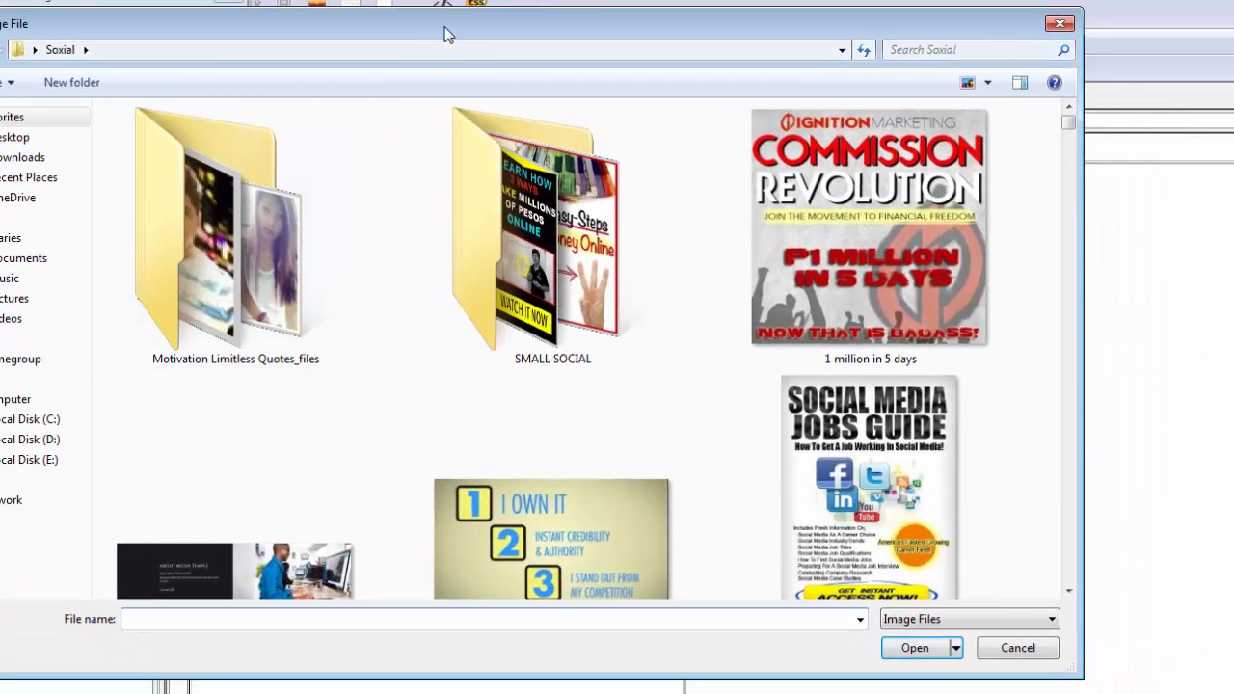
left_click_drag(445, 34, 512, 36)
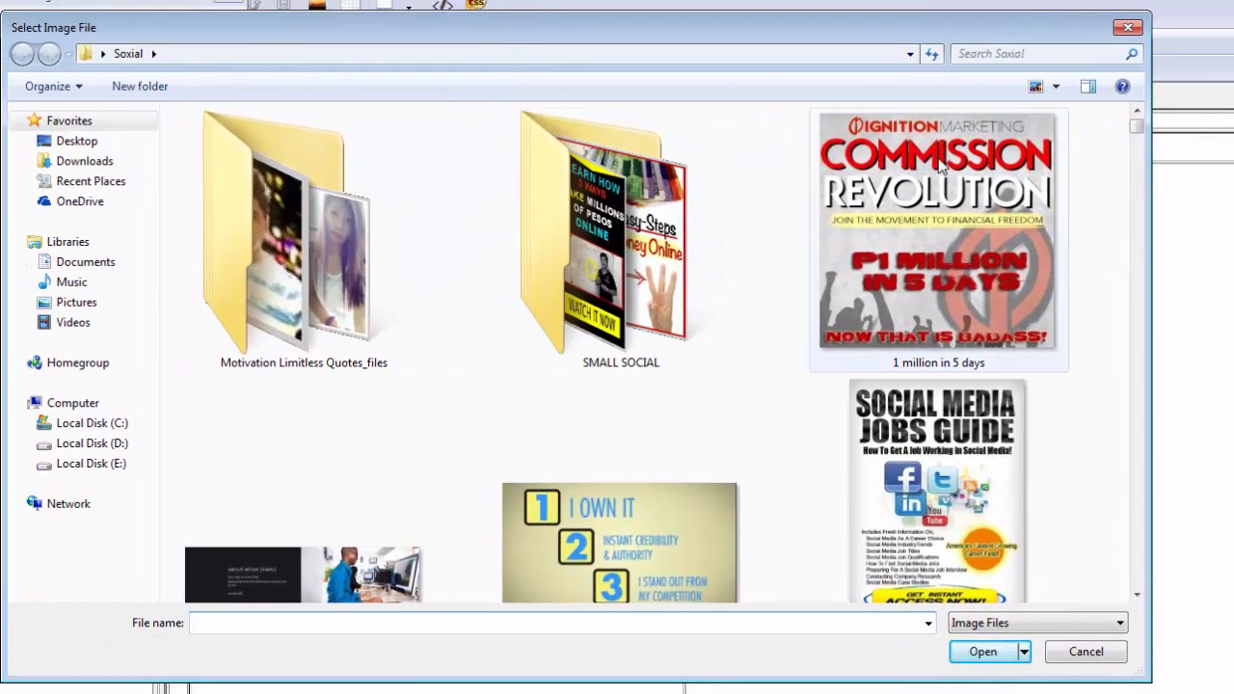
left_click_drag(1140, 126, 1137, 310)
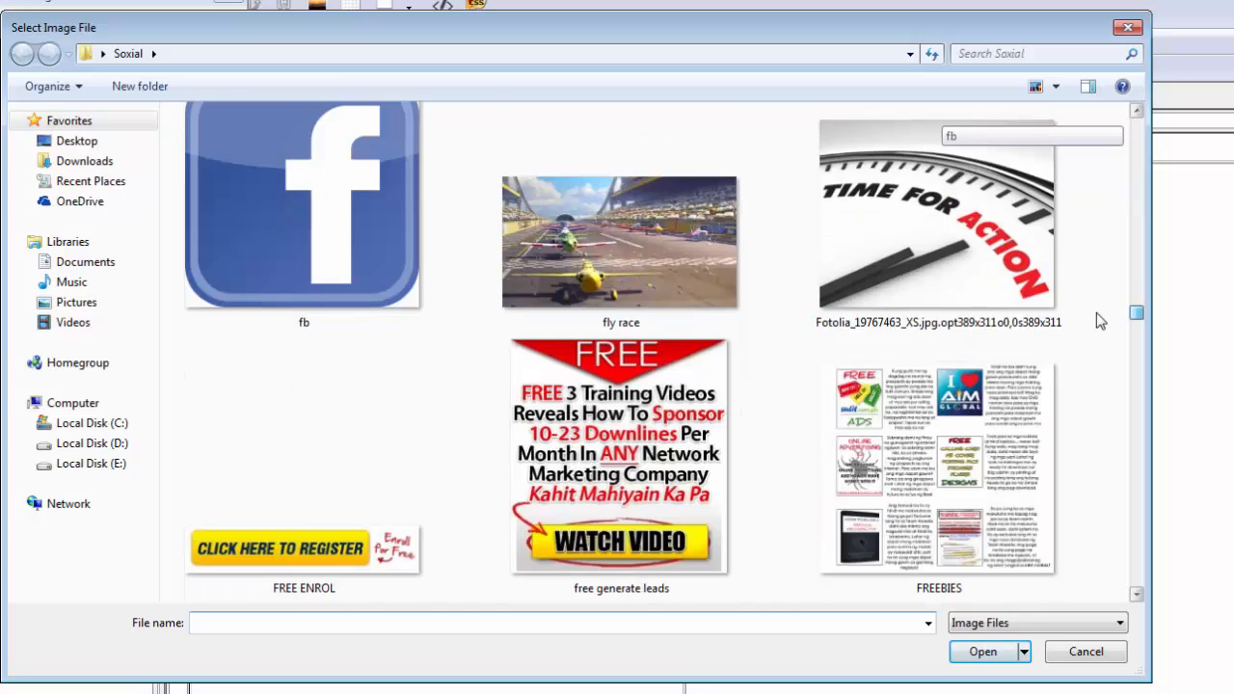
left_click(644, 226)
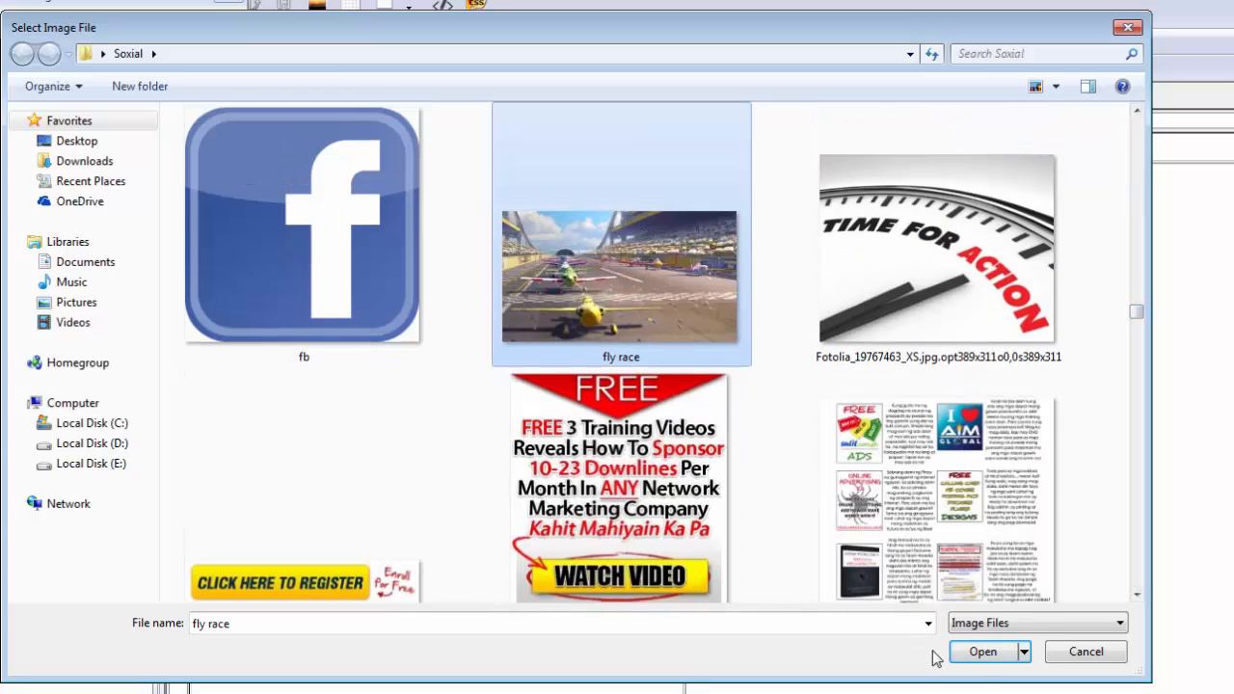
left_click(979, 663)
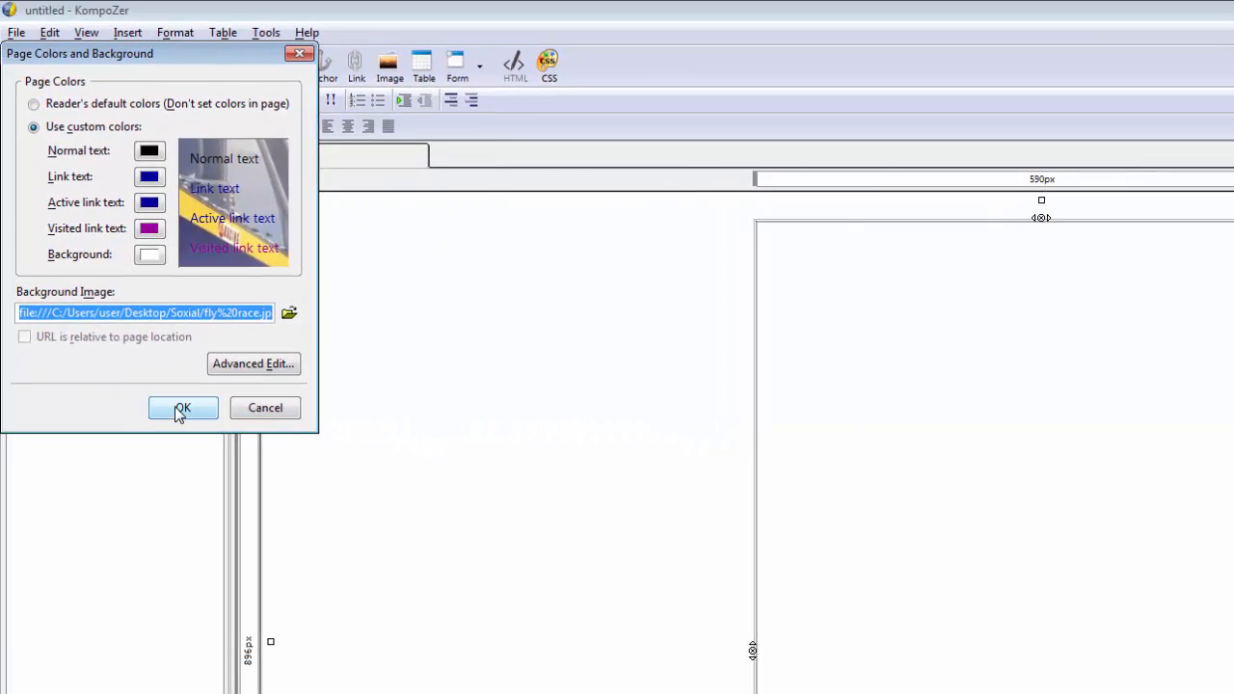
left_click(177, 406)
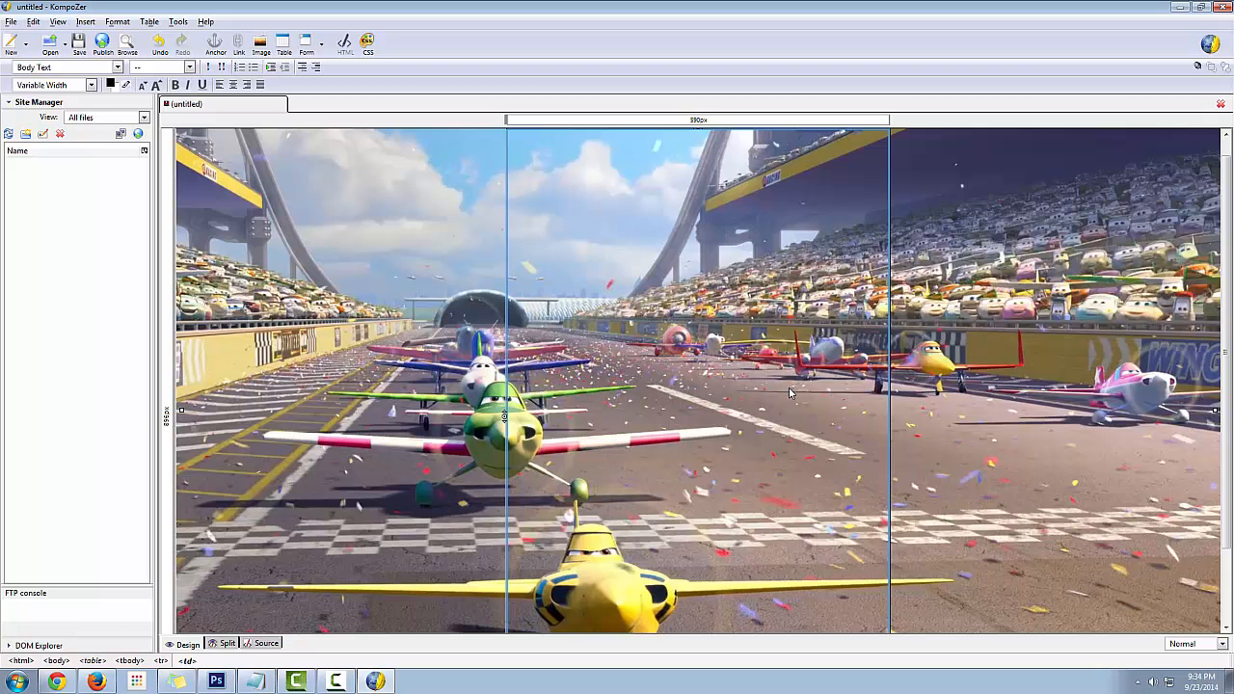
- Enter the heading "Do Not Waste Your Time" at the top of the table cell
scroll(788, 392, "down", 2)
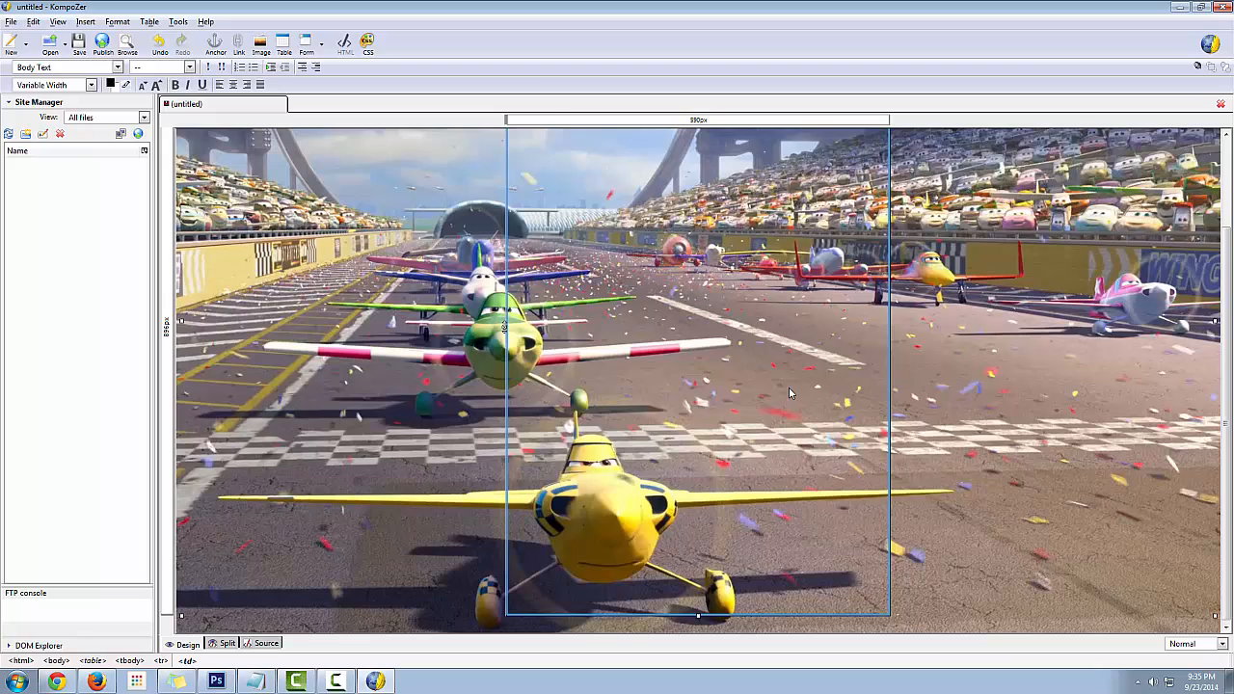
scroll(789, 388, "up", 2)
left_click(715, 204)
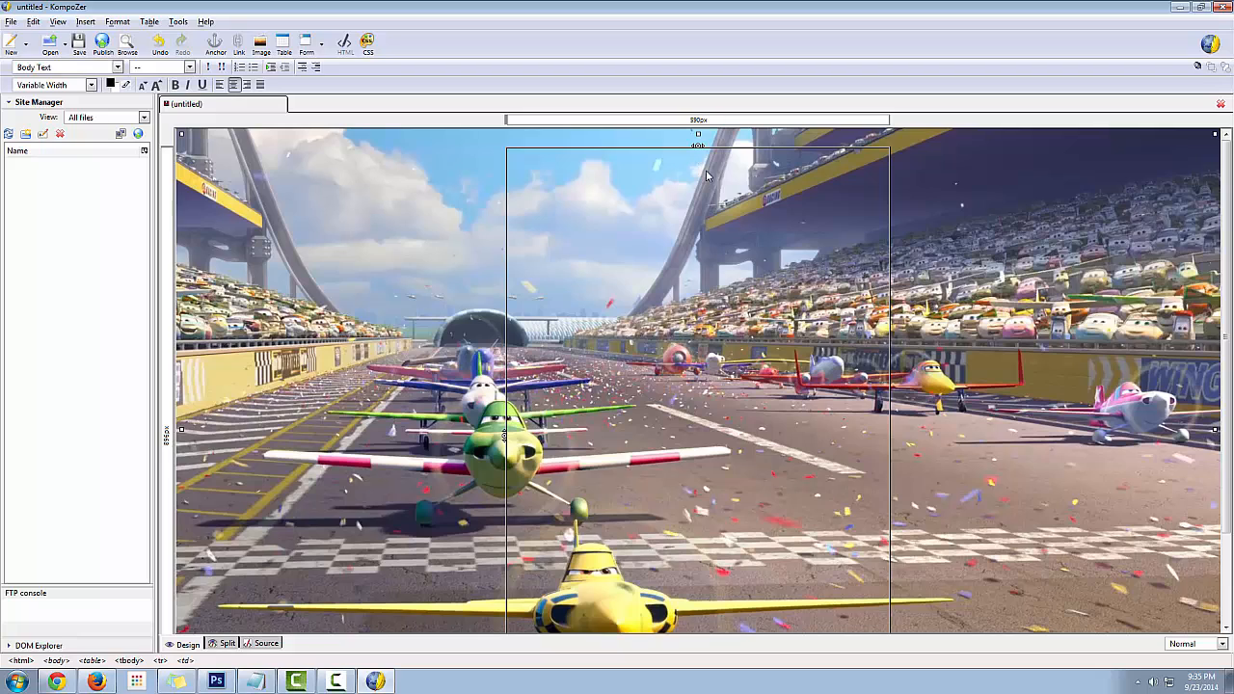
type("o Not Waste Your Time")
- Enlarge the "Do Not Waste Your Time" heading until it spans most of the table's width
left_click_drag(751, 171, 648, 180)
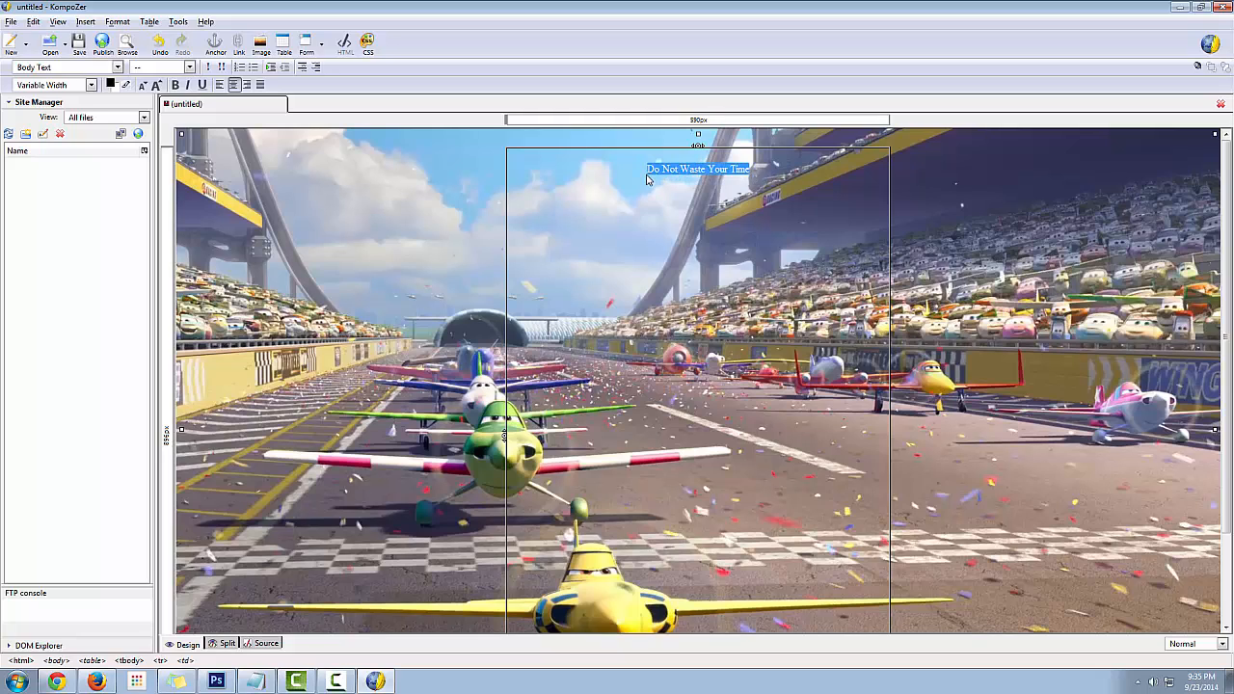
left_click(157, 84)
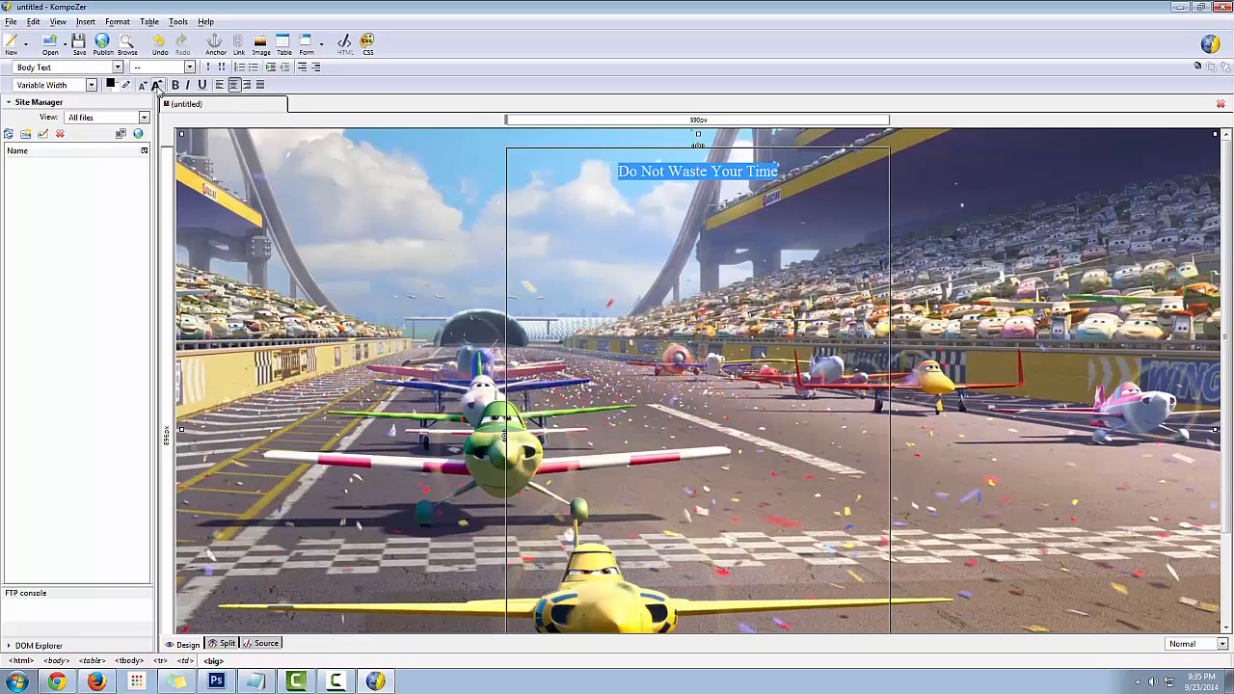
left_click(157, 85)
left_click(158, 85)
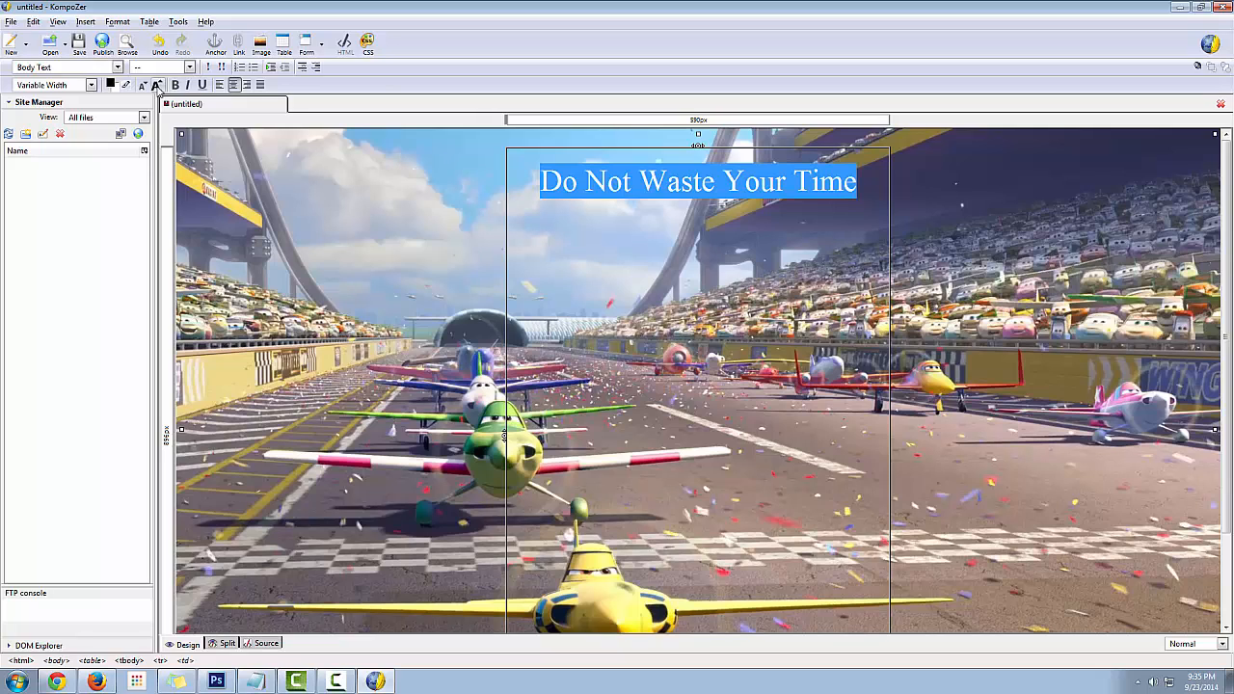
left_click(143, 85)
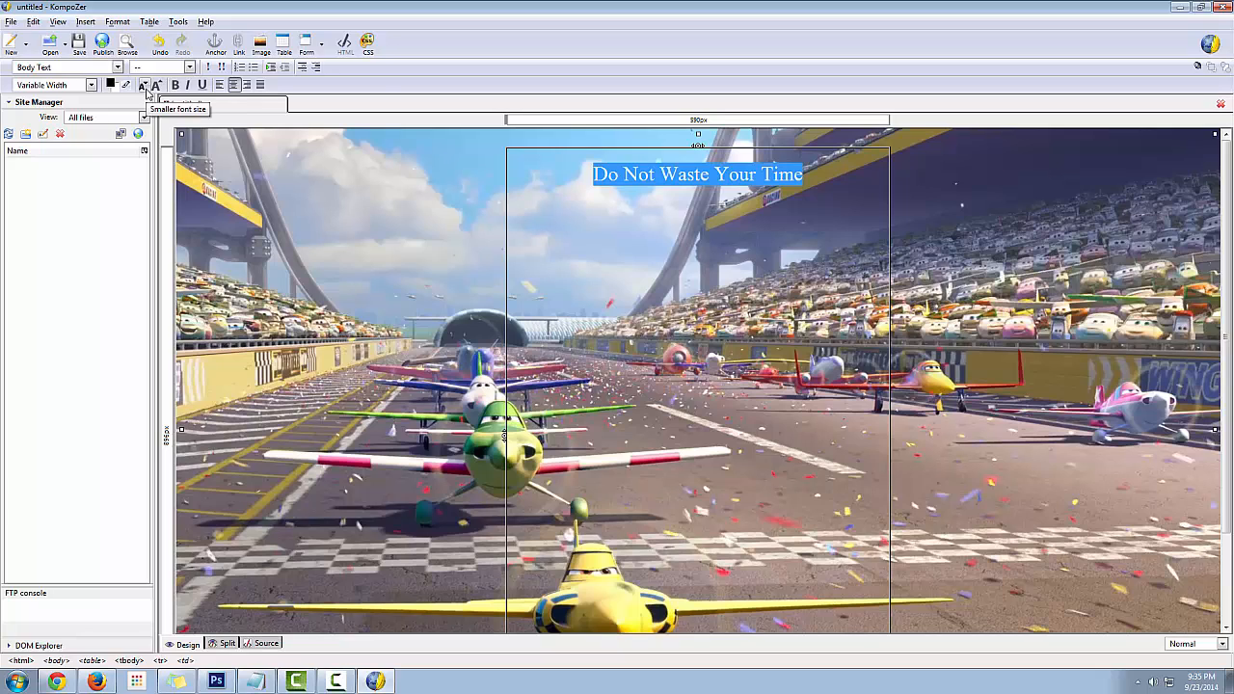
left_click(155, 86)
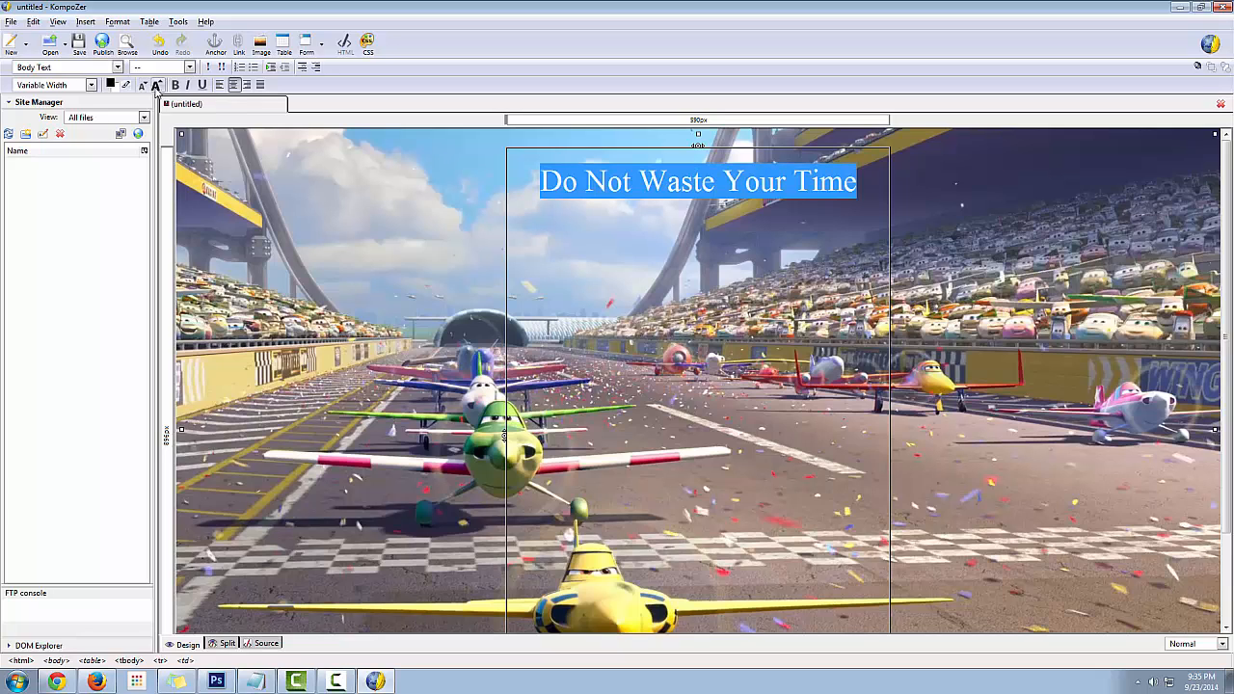
- Change the "Do Not Waste Your Time" heading's font to Arial
left_click(90, 85)
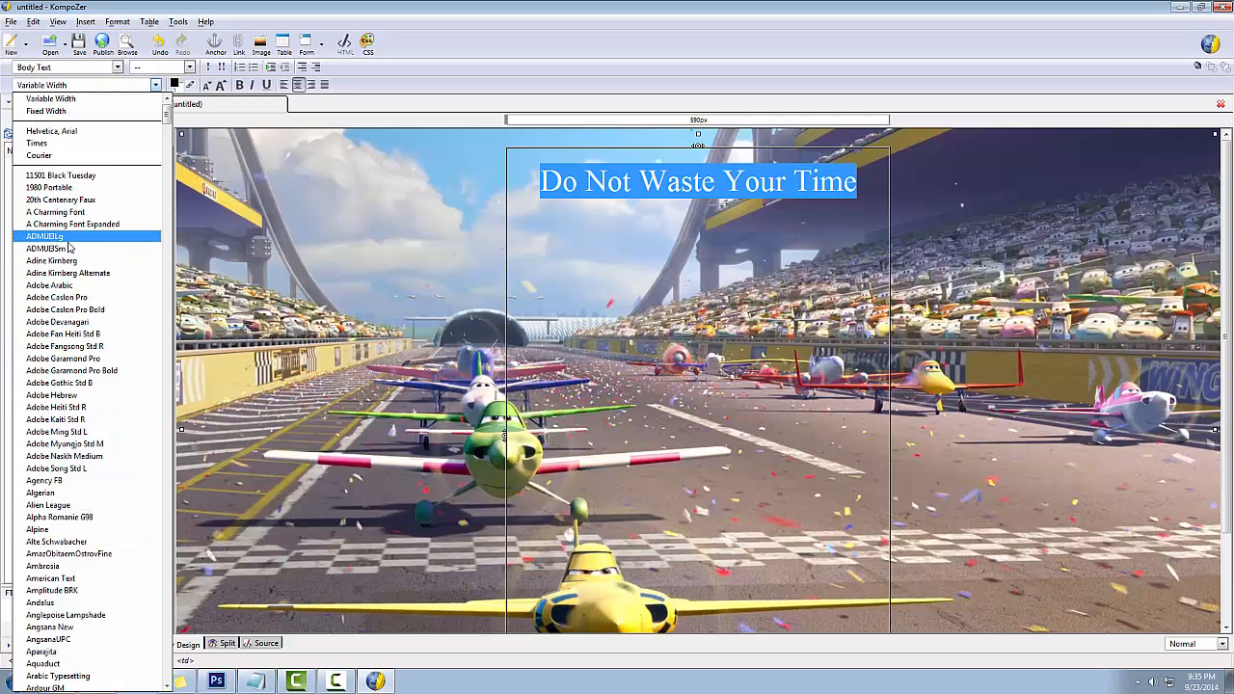
scroll(116, 482, "down", 3)
left_click(118, 496)
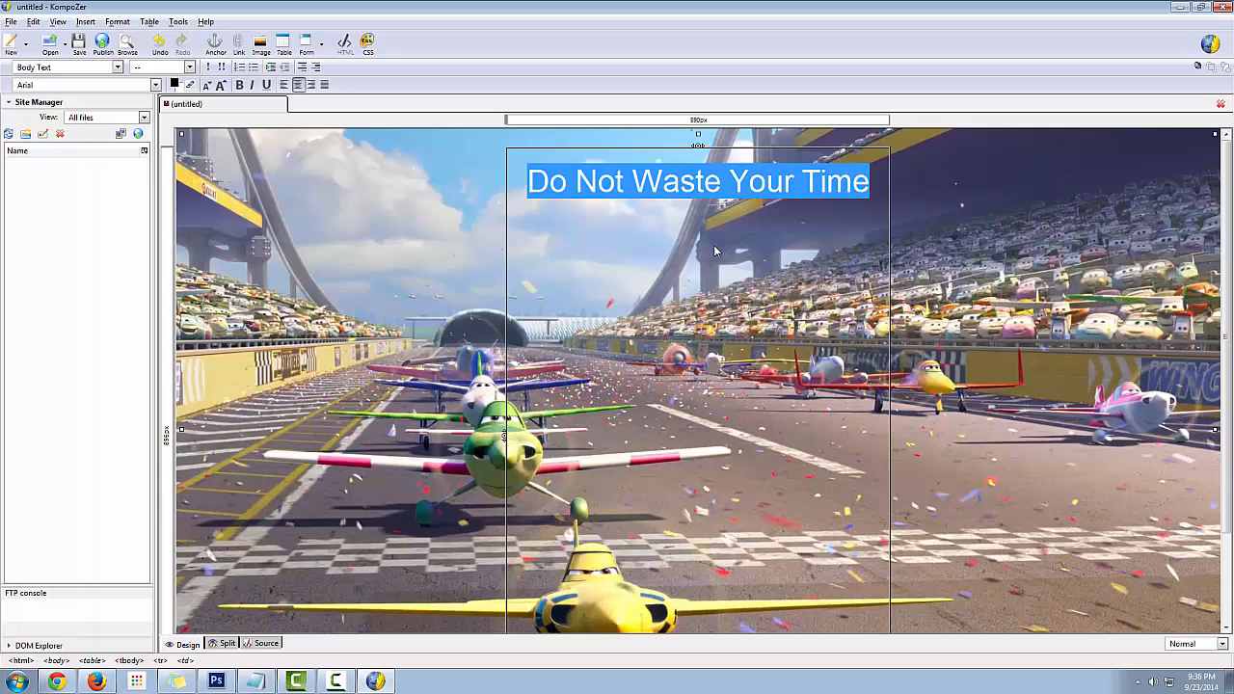
- Replace the heading's text with "DO NOT WASTE TIME" in capitals
type("D")
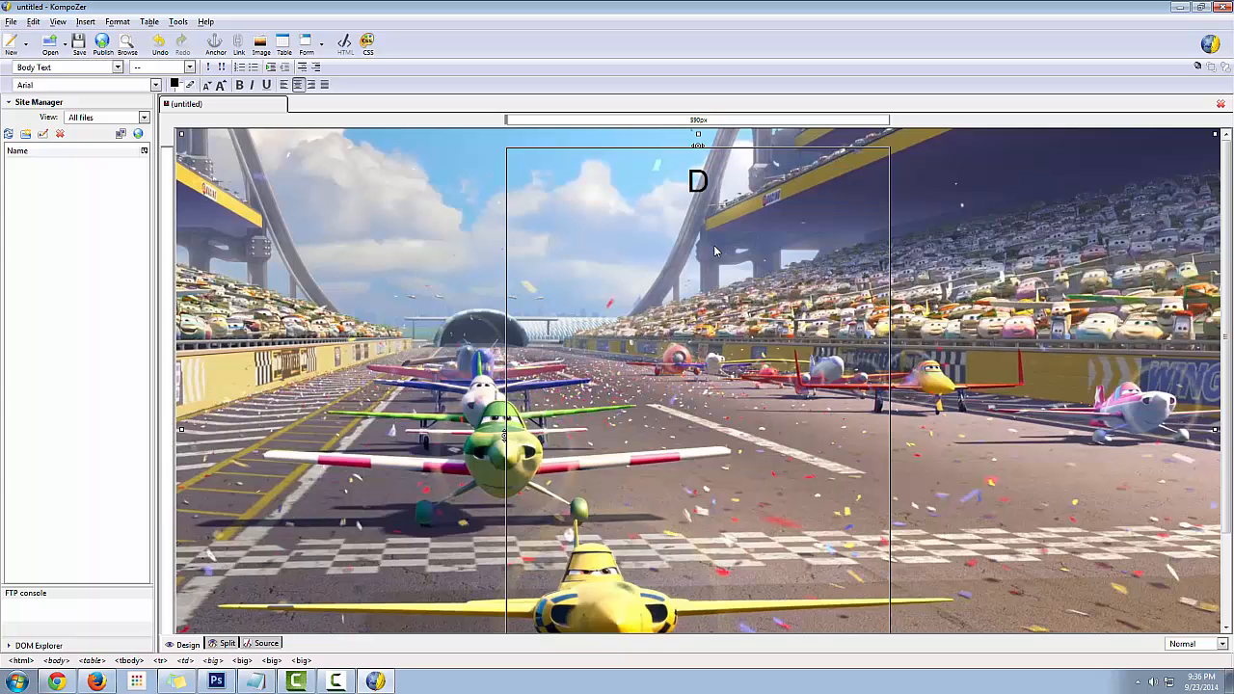
type("O NOT")
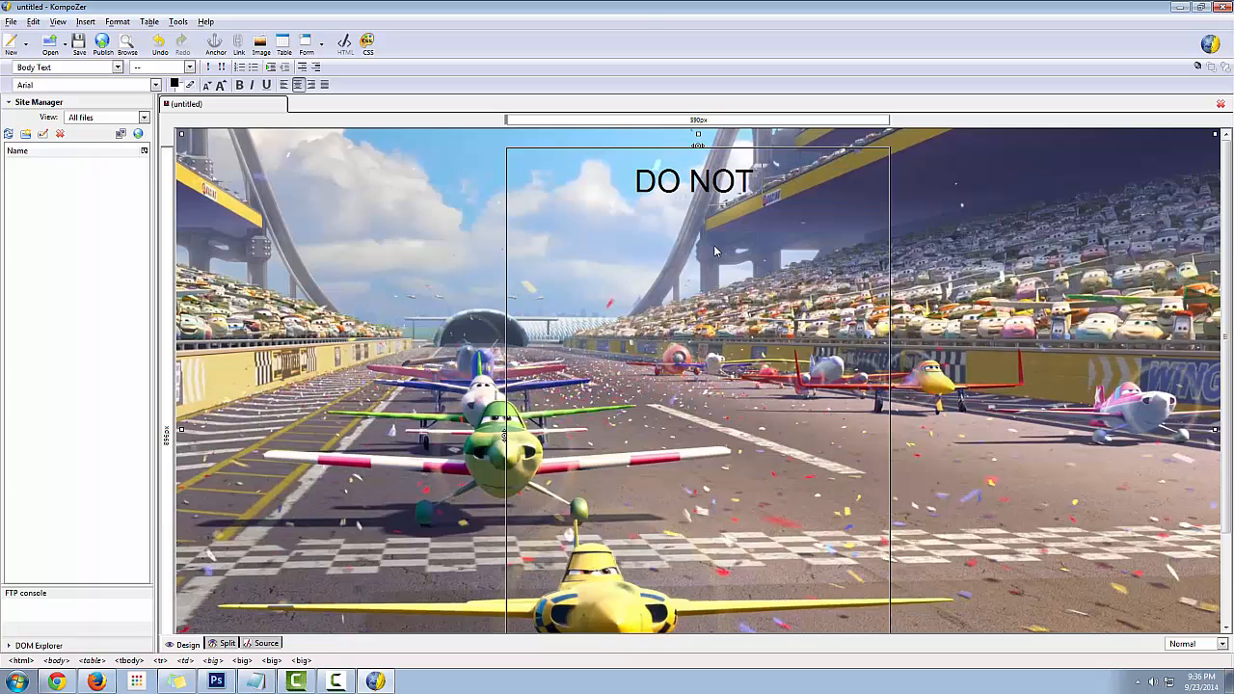
type(" WASTE TI")
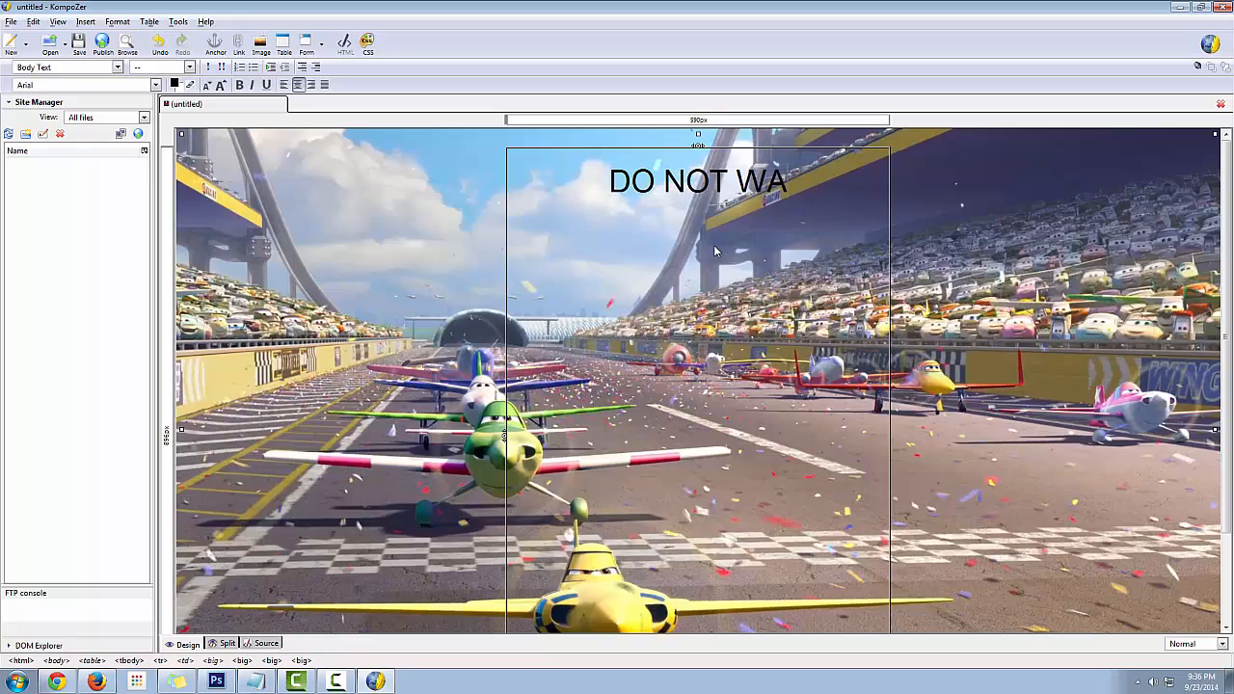
type("ME")
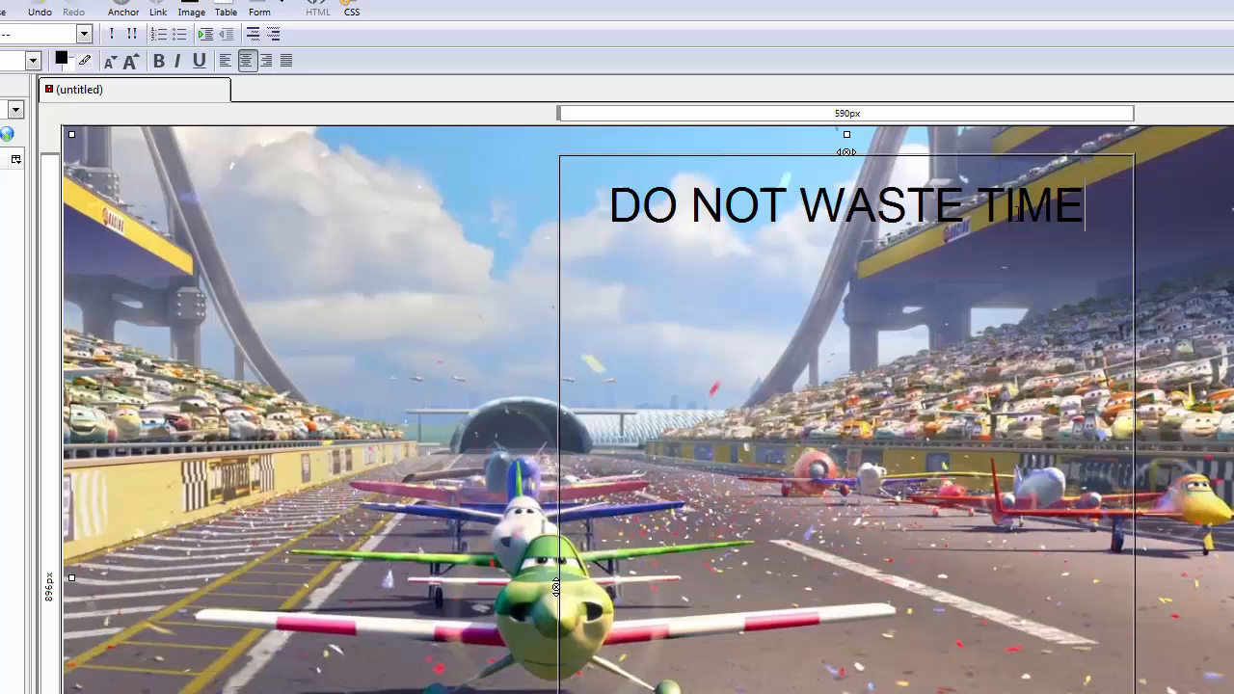
- Make the "DO NOT WASTE TIME" heading bold and color its text red (#FF0000)
left_click_drag(1083, 207, 624, 204)
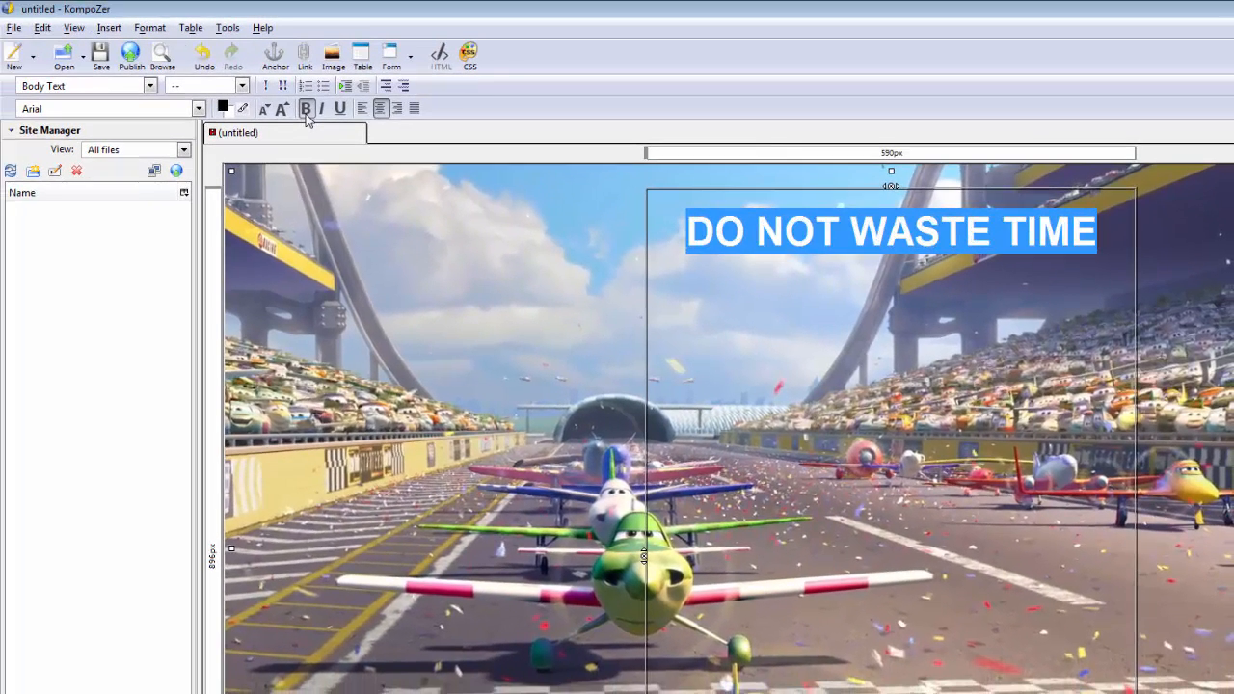
left_click(225, 112)
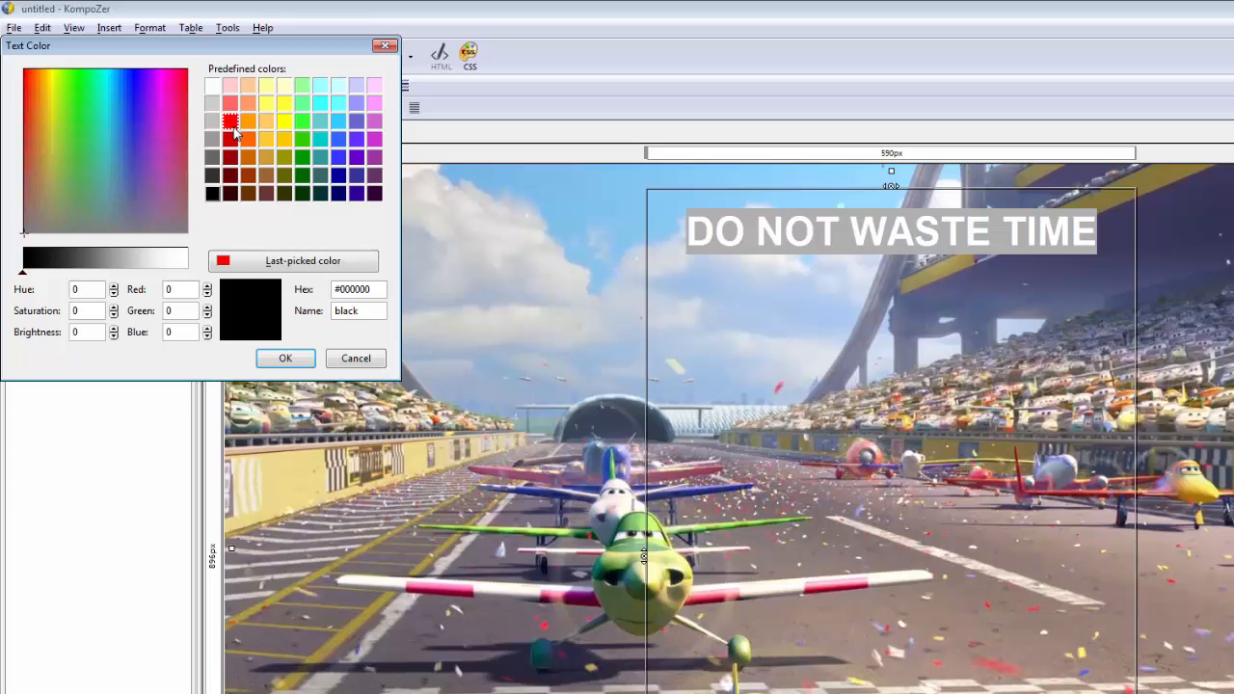
left_click(230, 121)
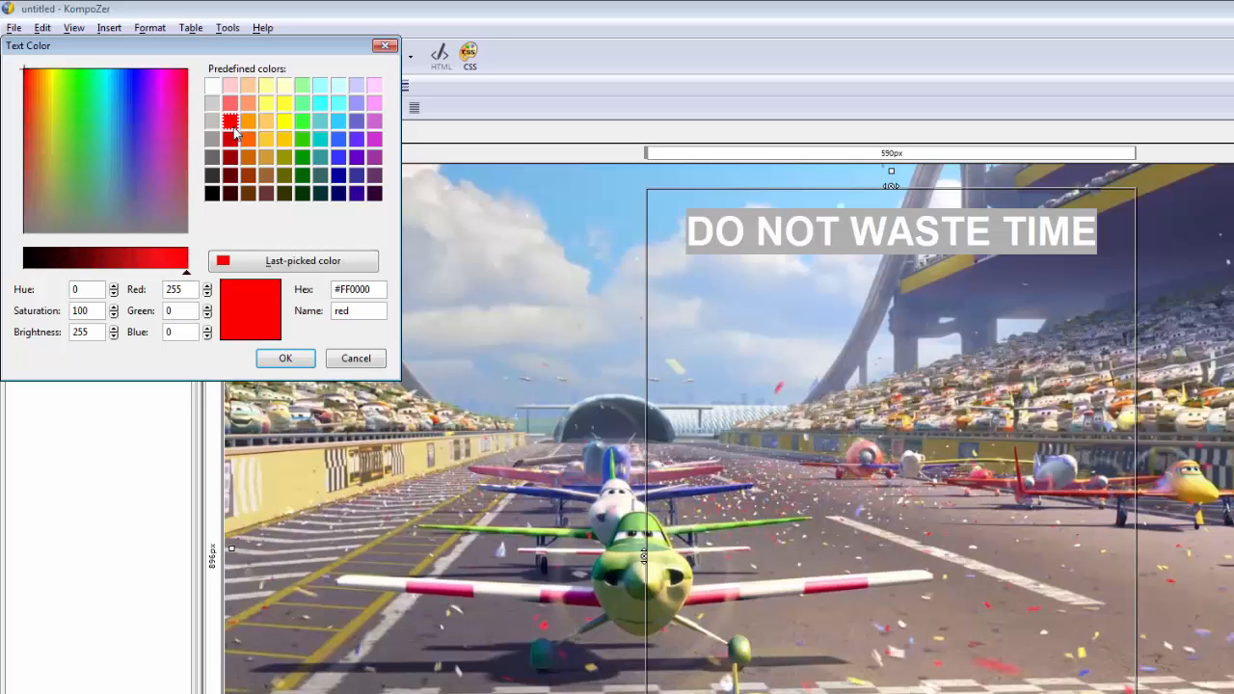
left_click(285, 358)
left_click(985, 258)
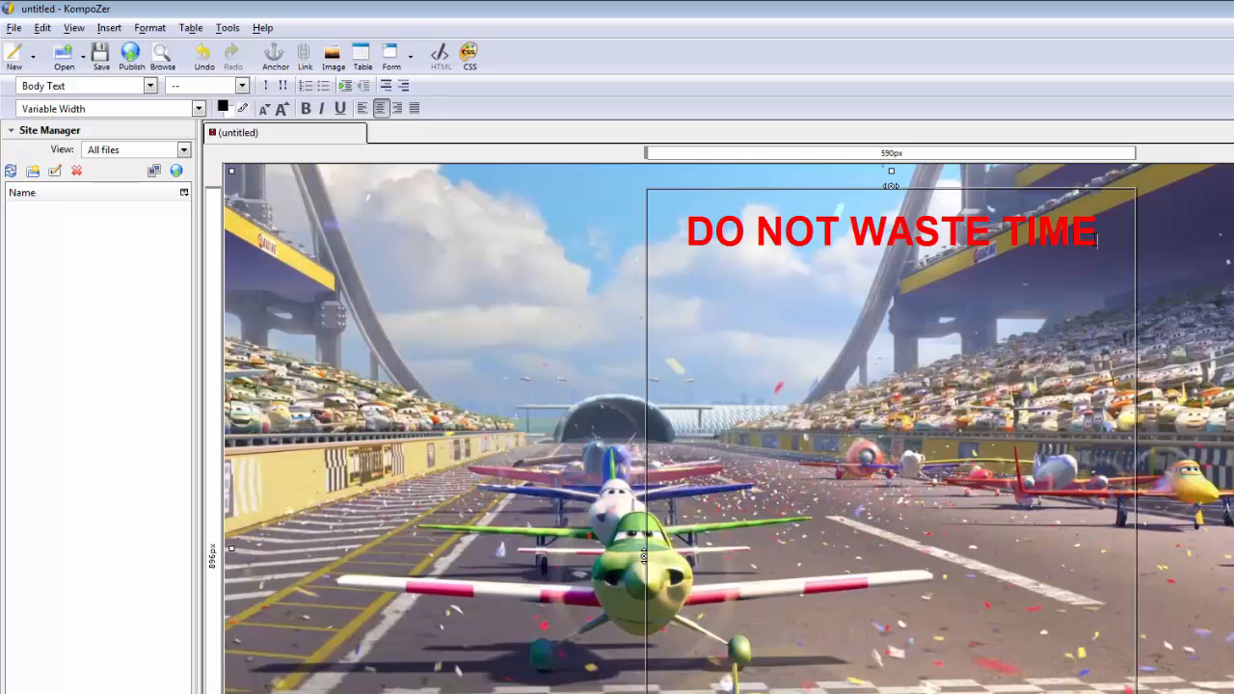
- Apply a black highlight behind the whole "DO NOT WASTE TIME" heading and extend it slightly past both ends of the text
left_click_drag(1097, 239, 686, 235)
left_click(243, 109)
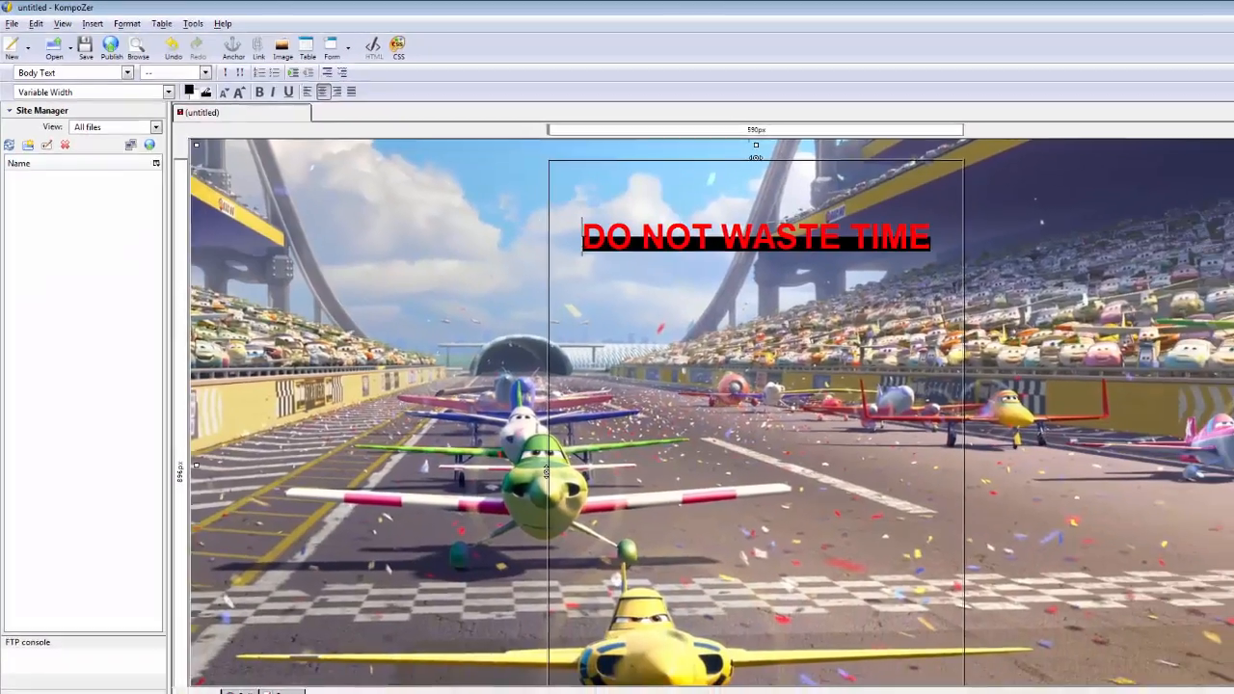
left_click_drag(538, 220, 861, 222)
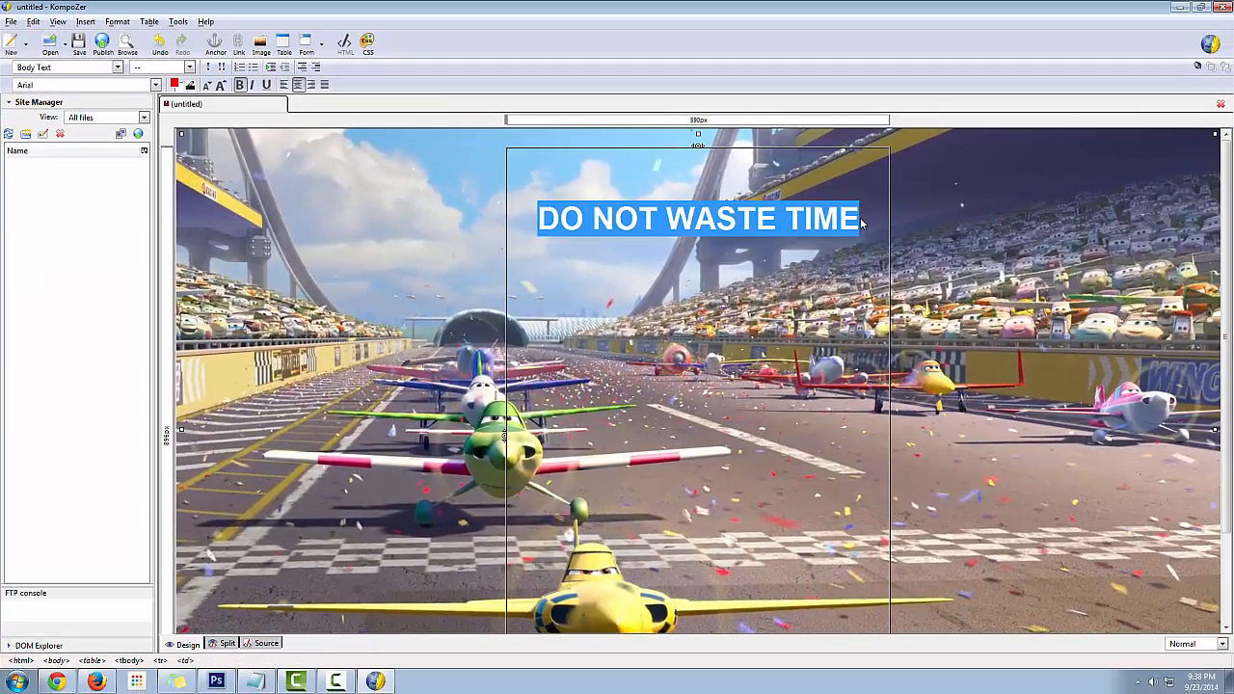
left_click(747, 278)
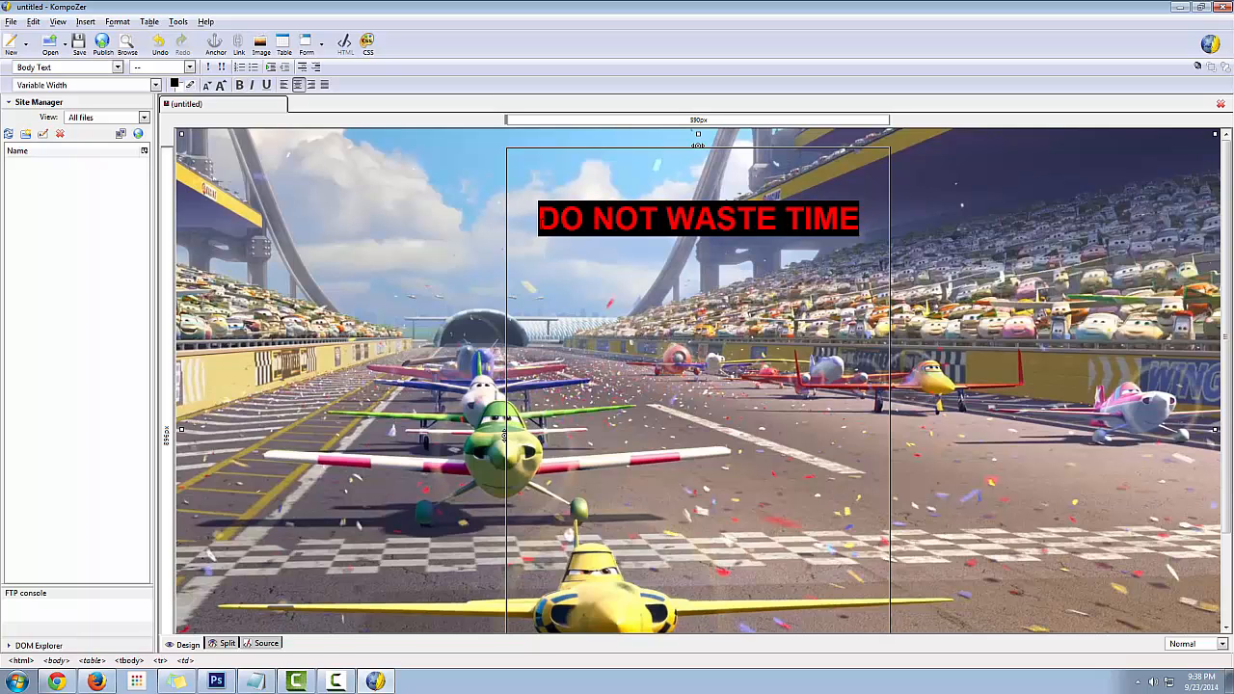
left_click(858, 221)
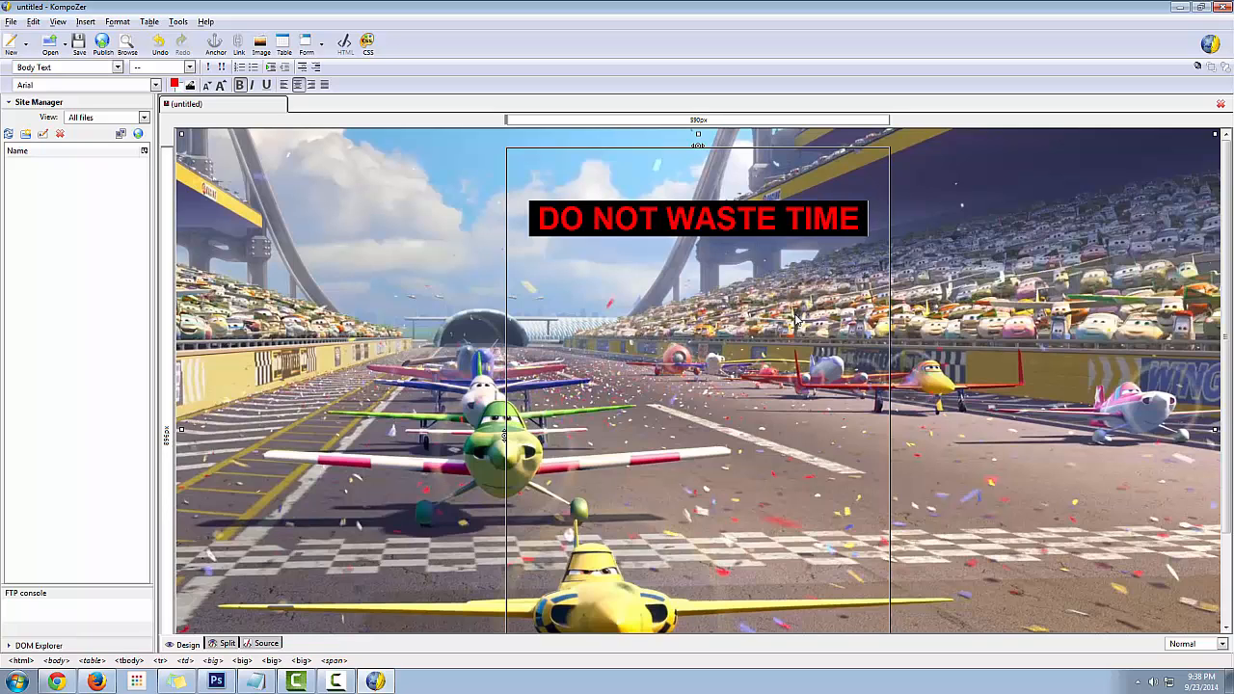
left_click_drag(860, 220, 536, 220)
left_click(718, 291)
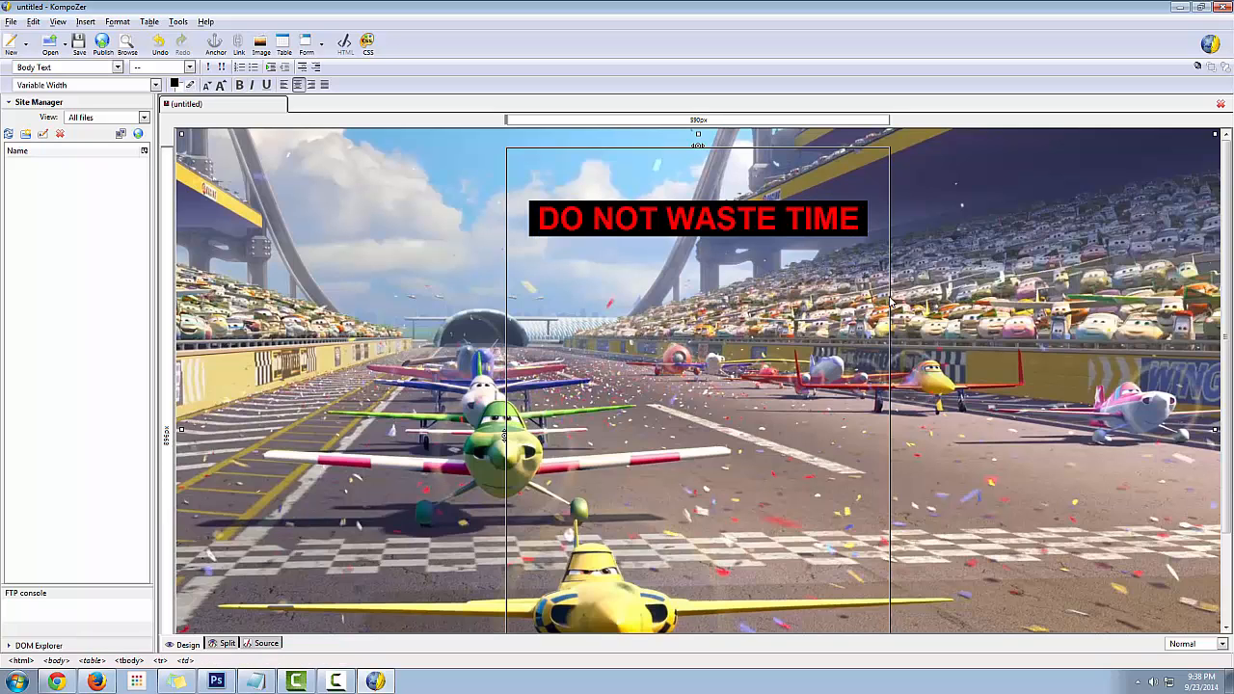
- Copy the "This Video Will Blow Your Mind!" paragraph from the open text document and paste it below the heading
left_click(257, 682)
left_click_drag(366, 174, 126, 127)
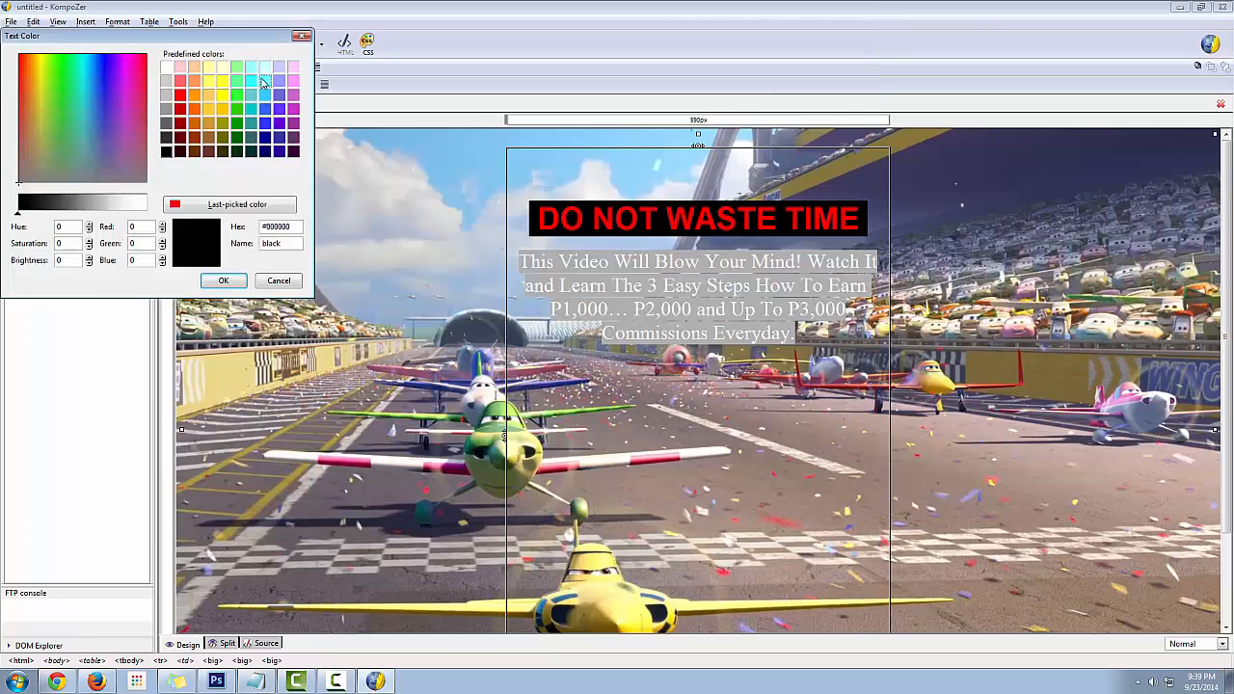
- Add a line between the heading and the pasted paragraph and enter "This Video Will Blow Your Mind" in Arial
key("Return")
type("tH")
key("BackSpace")
key("BackSpace")
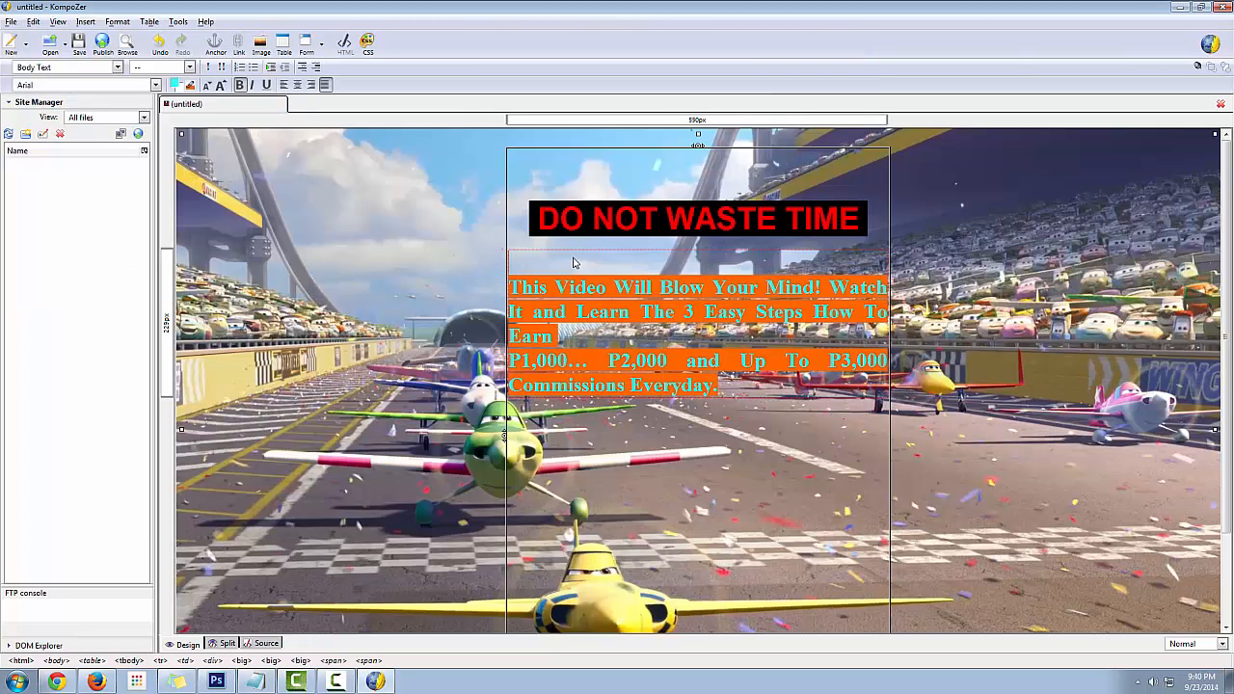
type("This")
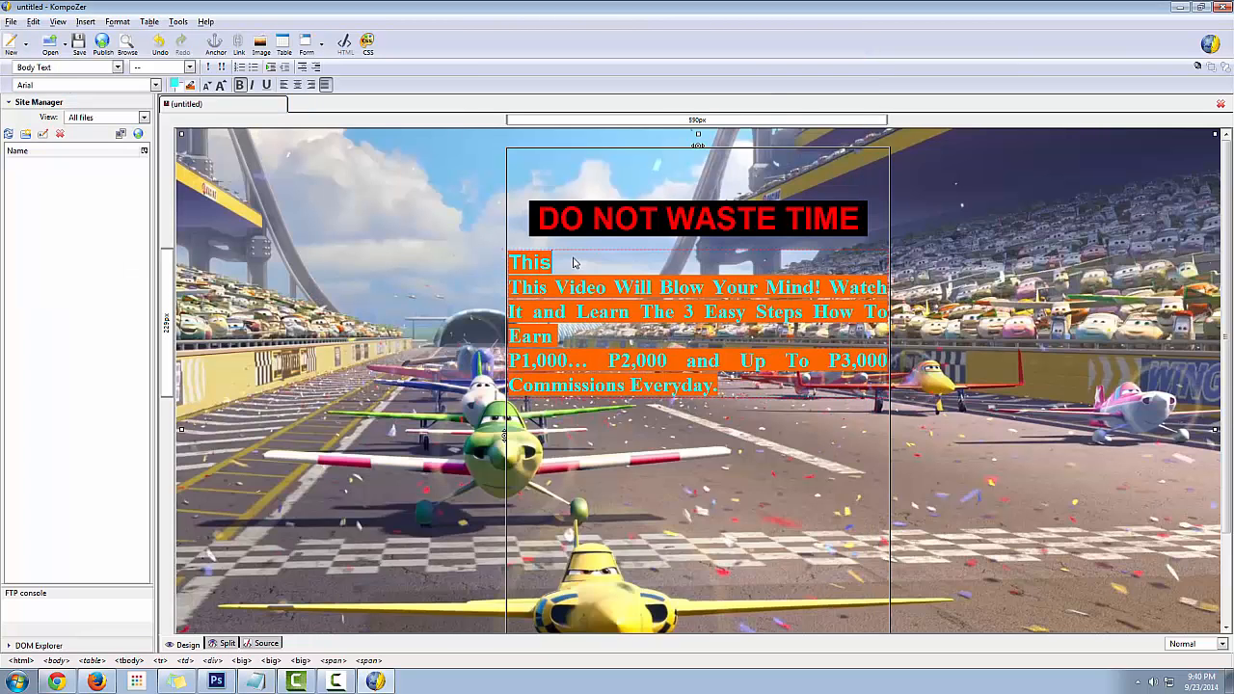
type(" Video")
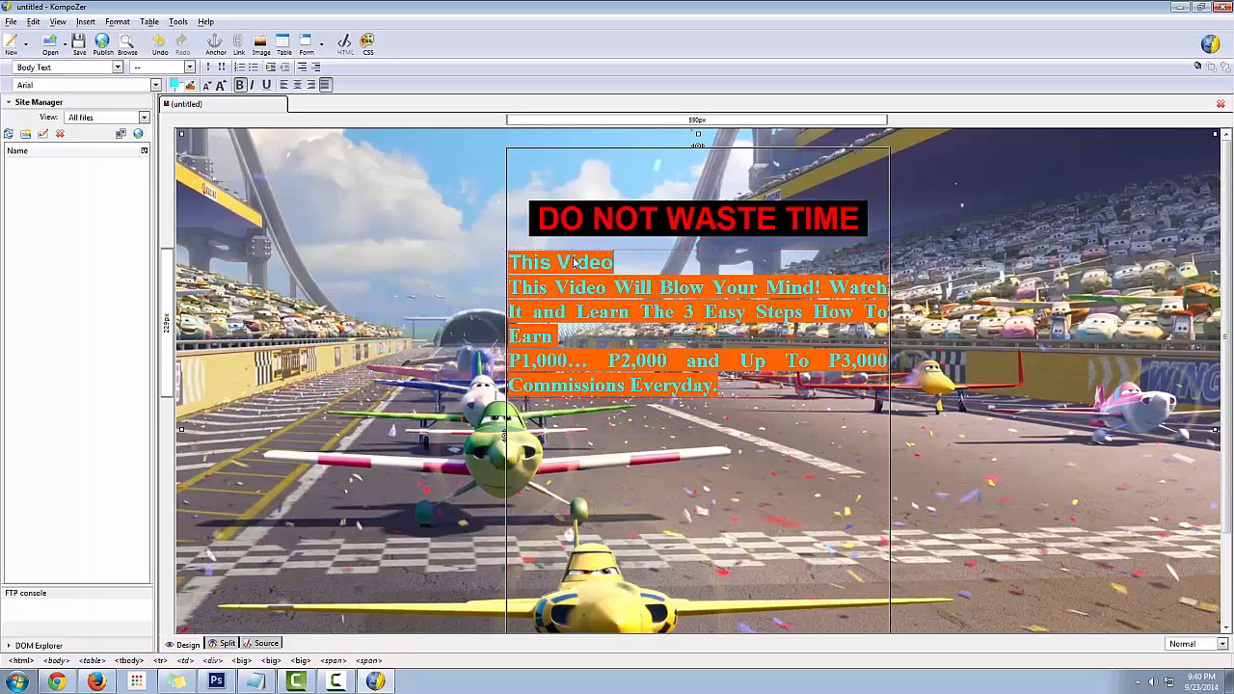
type(" Will B")
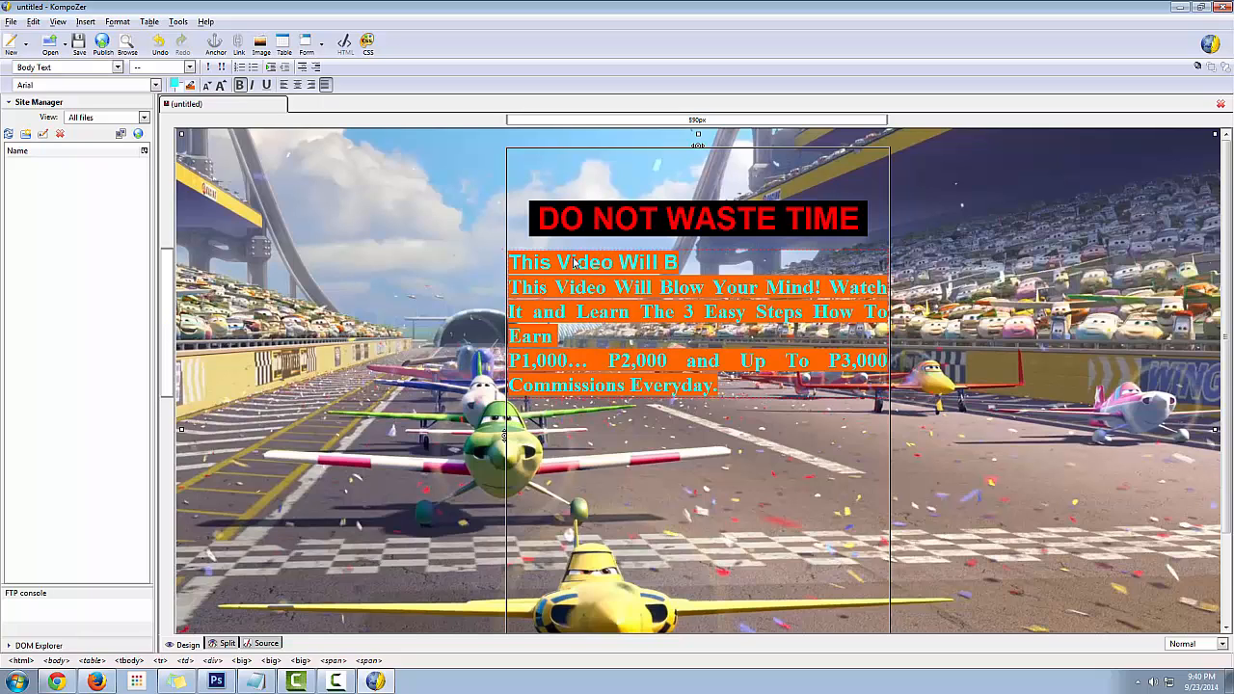
type("low Your mi")
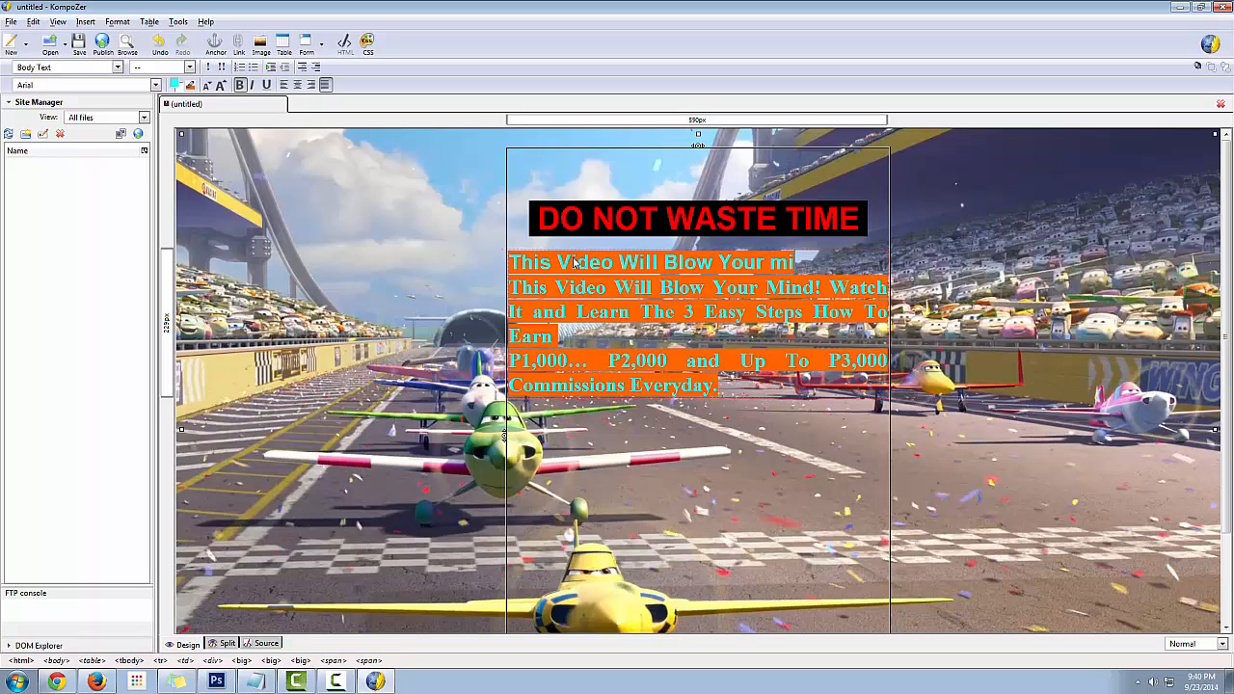
key("BackSpace")
key("BackSpace")
type("Mind")
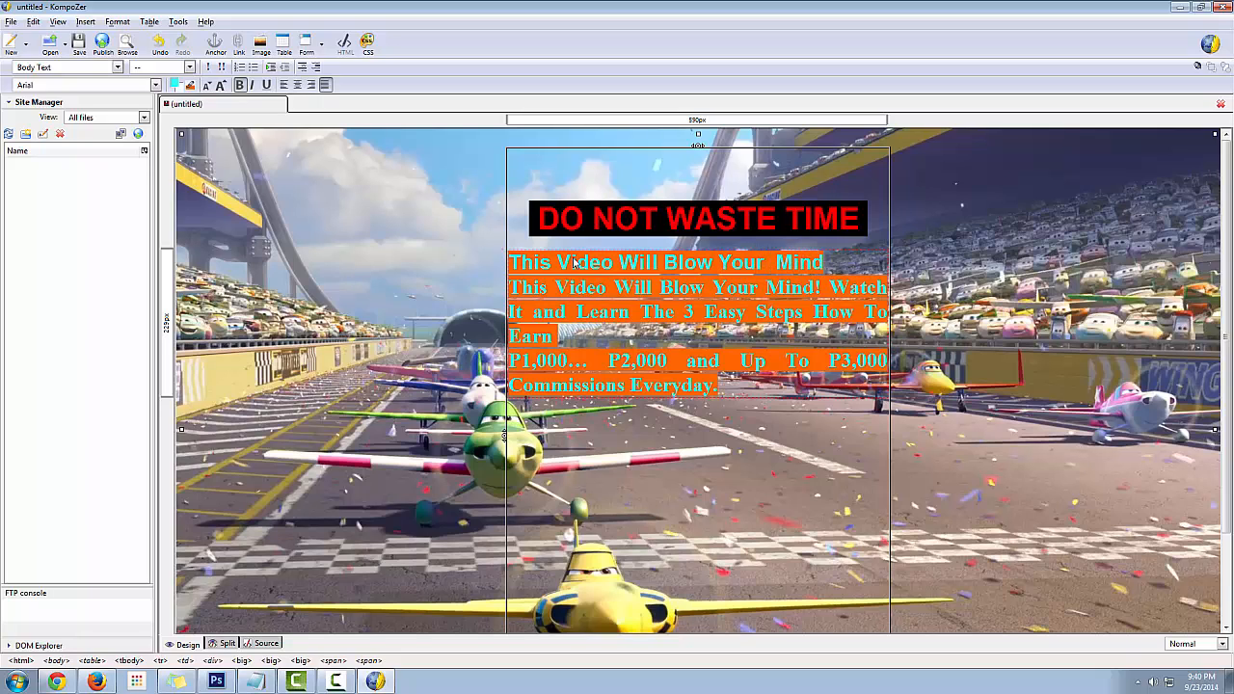
- Complete the Arial line with "! Watch It and Learn The 3 Easy Steps How To Earn P1,000...P2,000 and Up To P3,000 Commissions Everyday"
type("! Watch")
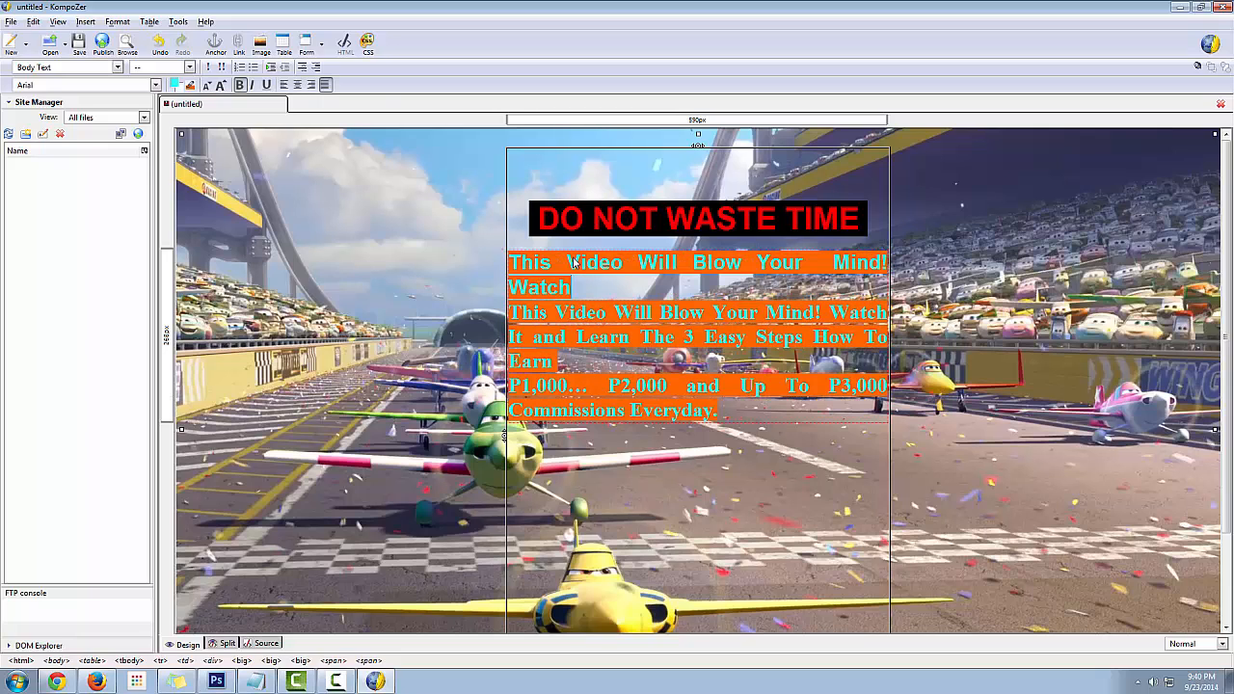
type(" It and Lea")
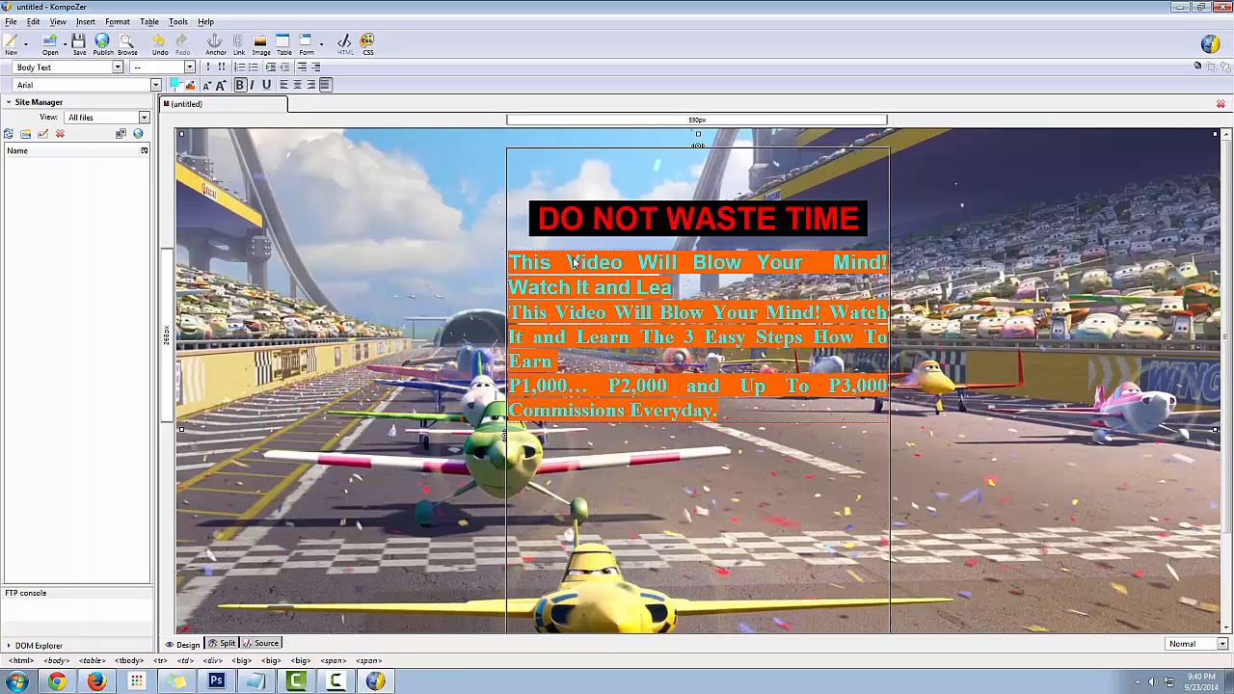
type("rn The 3")
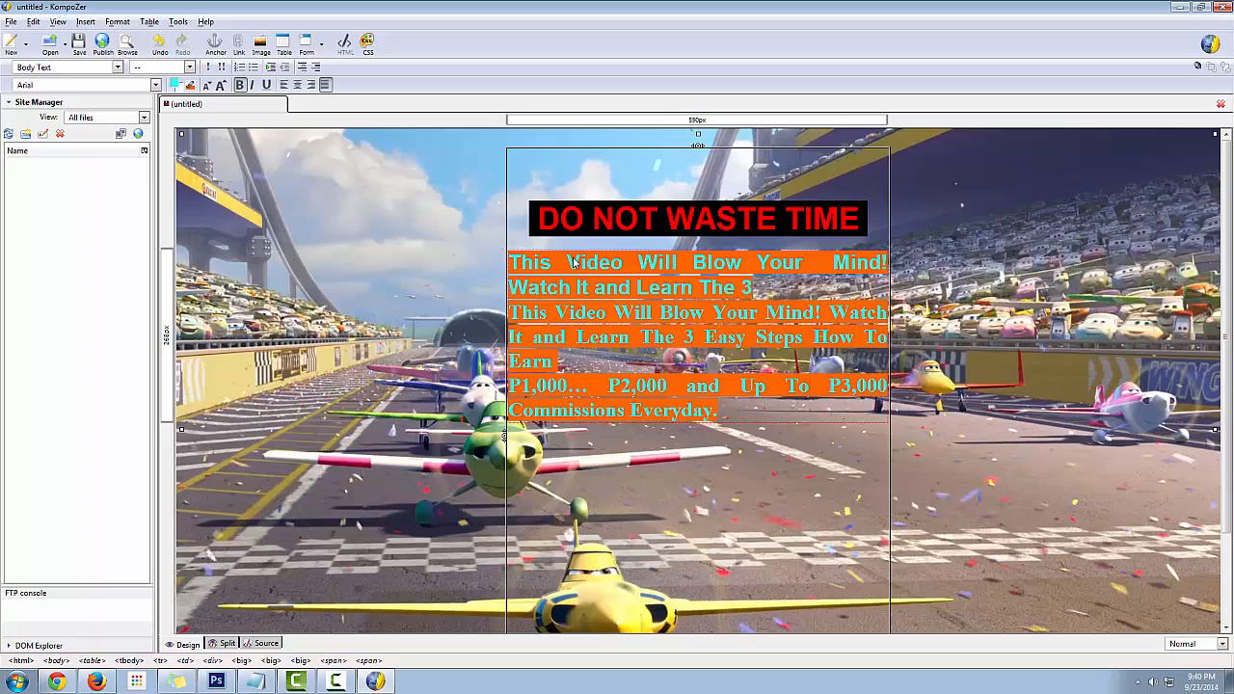
type(" Easy")
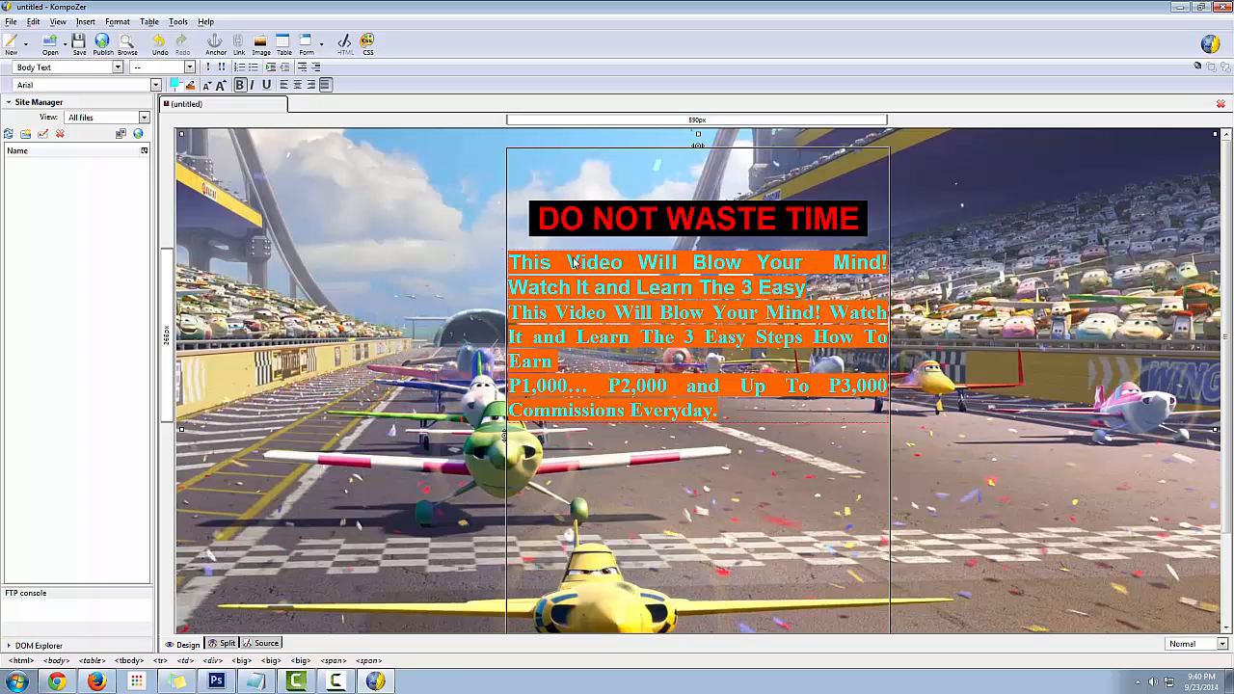
type(" Steps How")
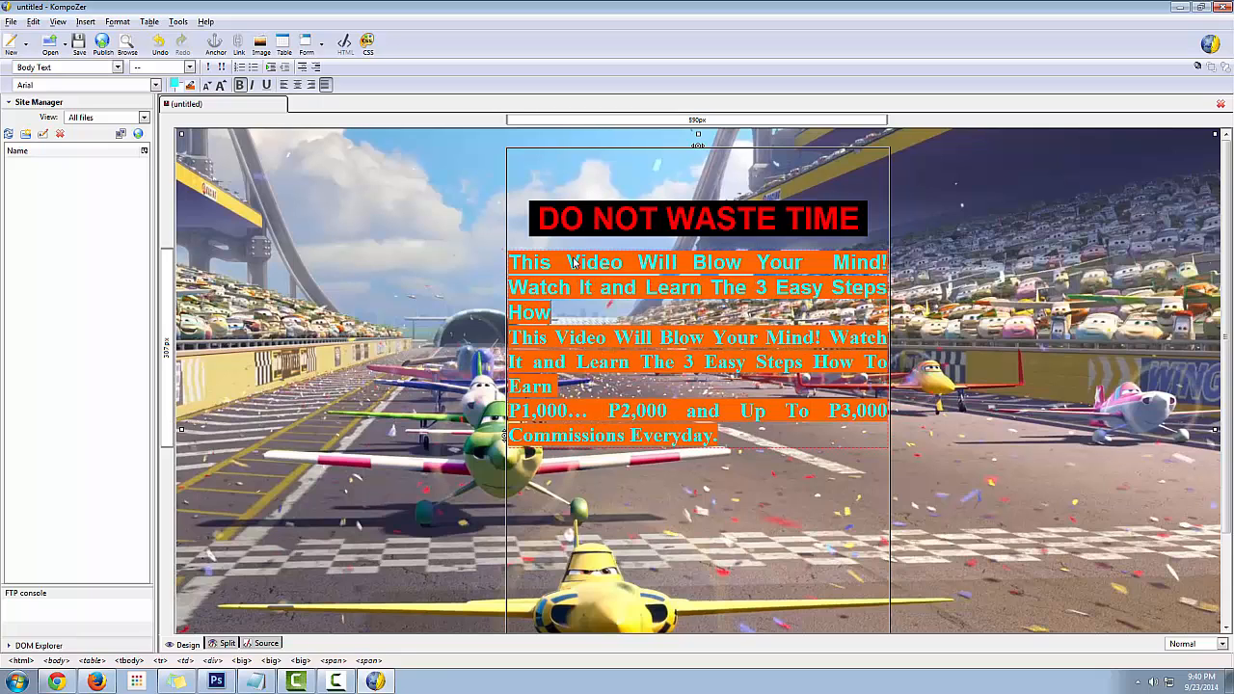
type(" To Earn")
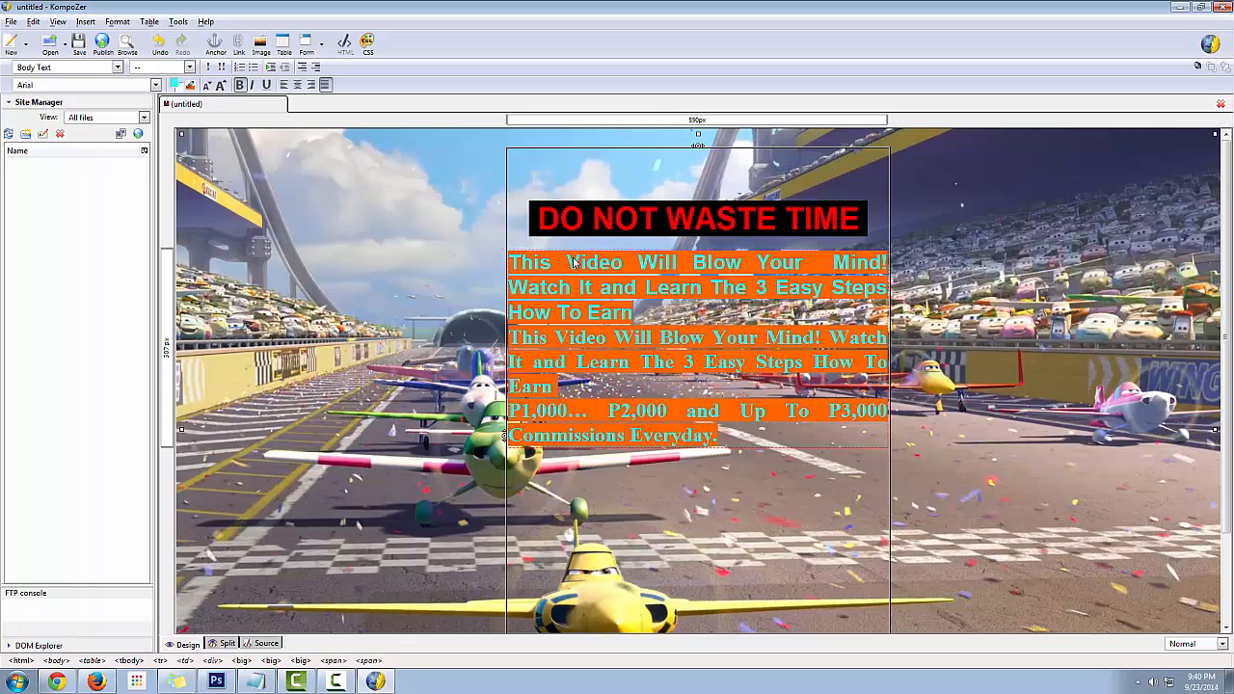
type(" P1,000")
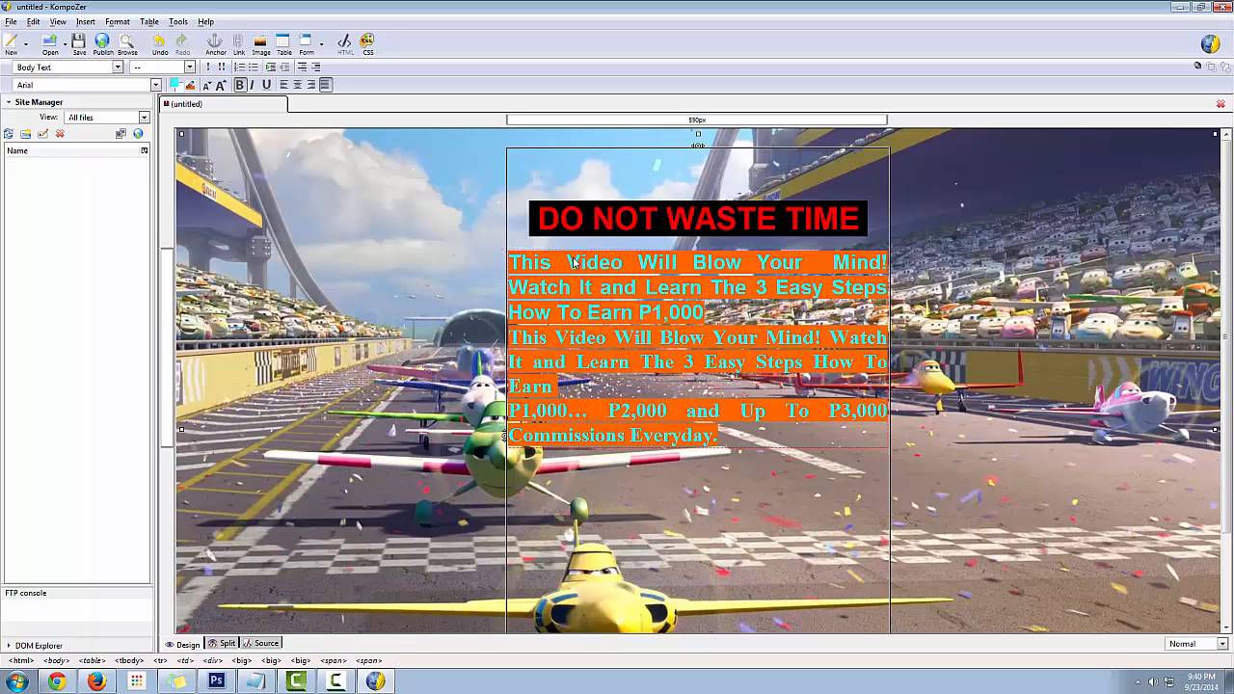
type("...P2")
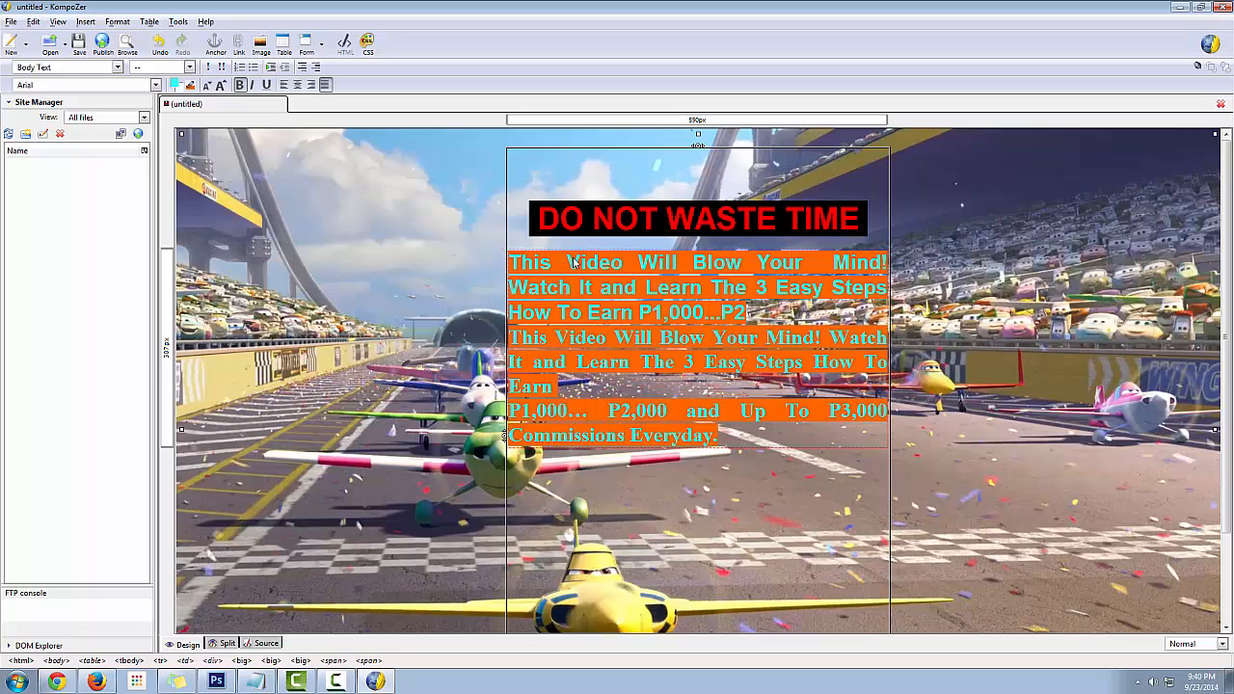
type(",000 and U")
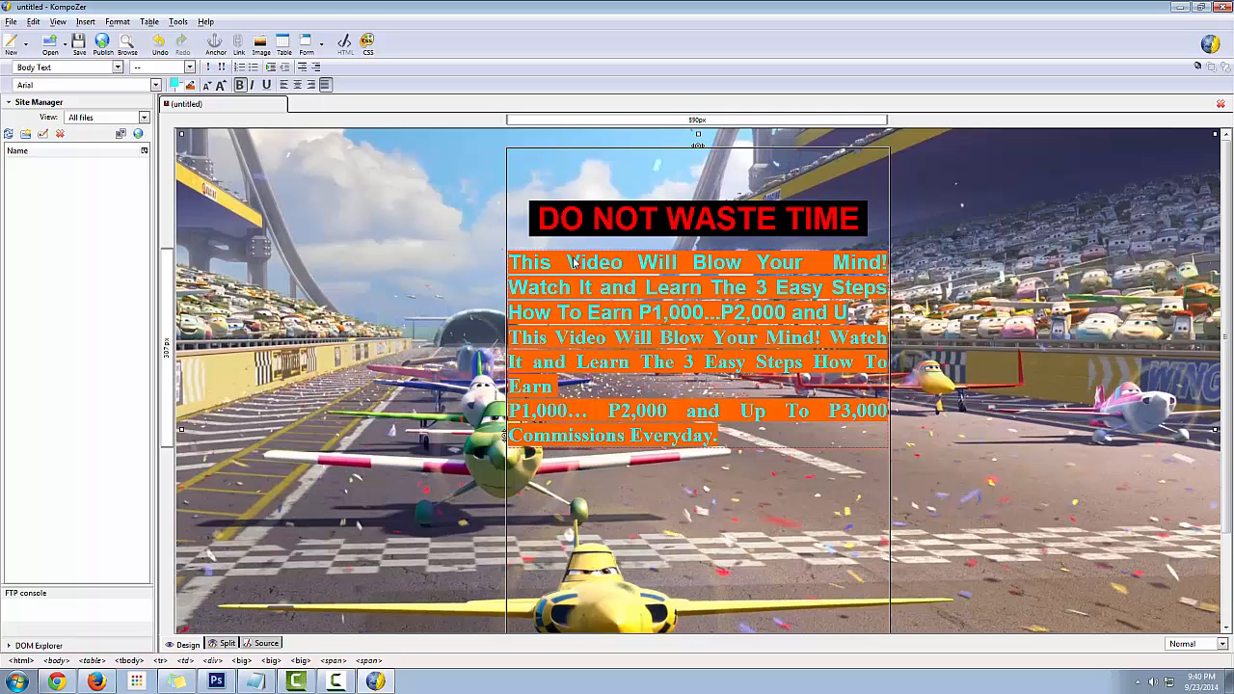
type("p To")
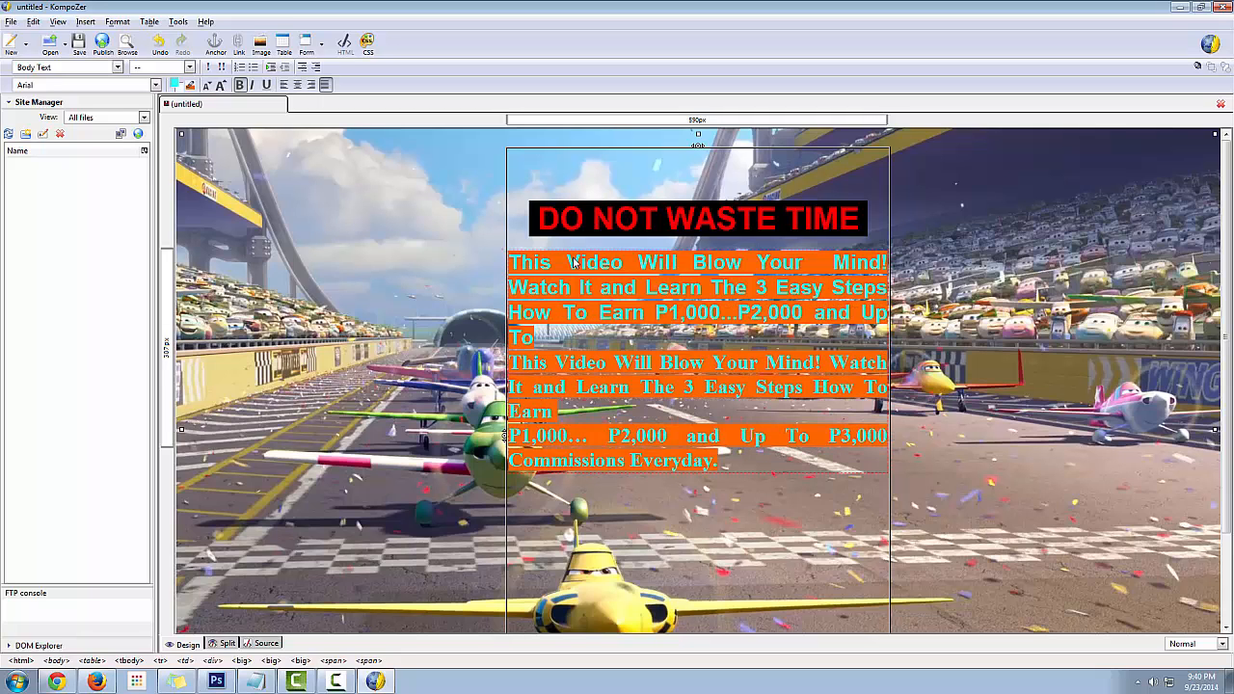
type(" P")
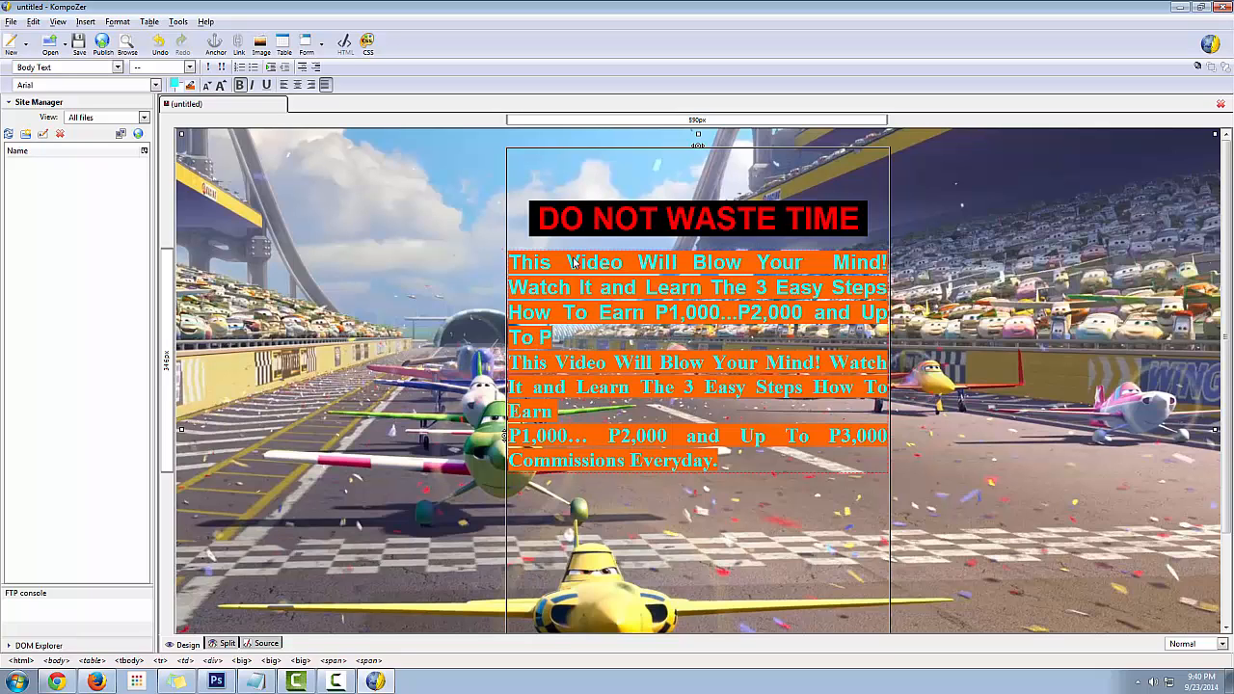
type("3,000")
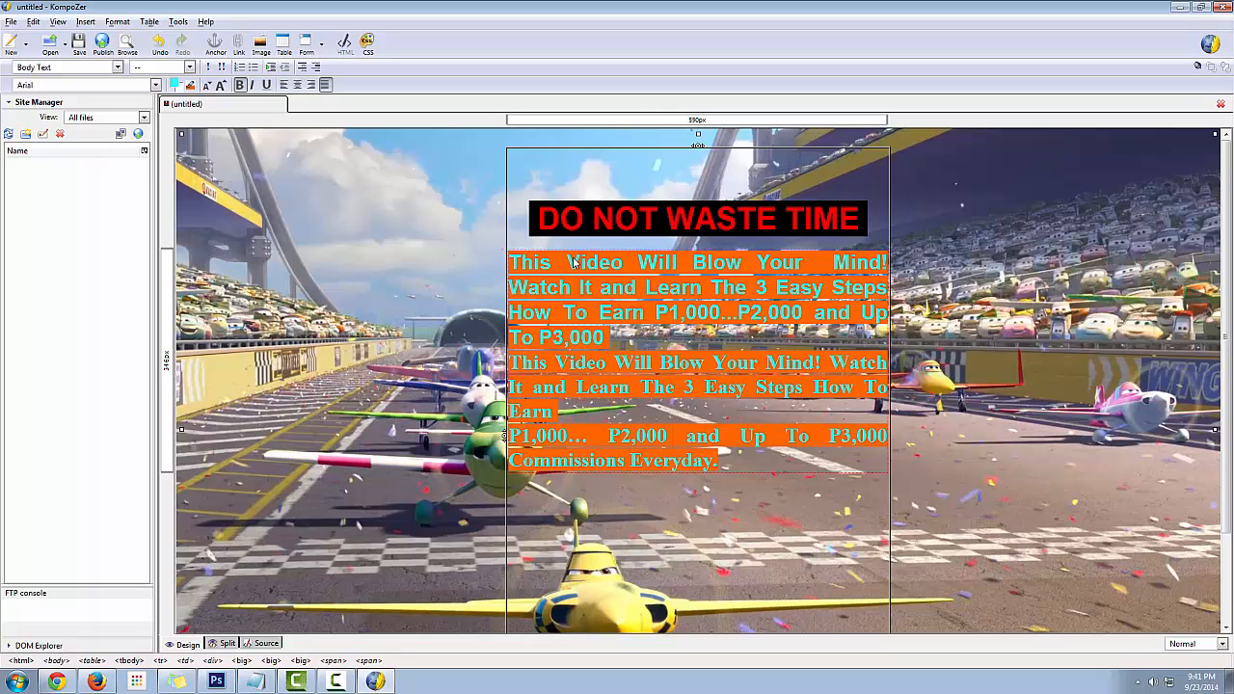
type(" Comm")
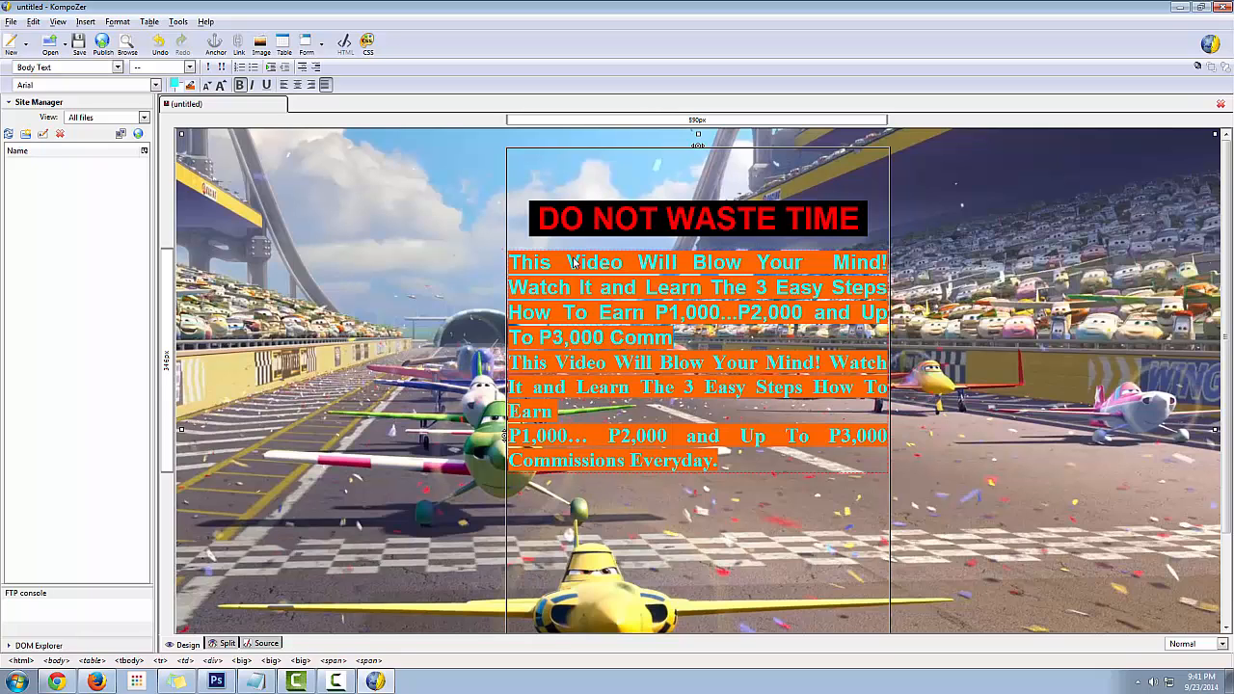
type("issions")
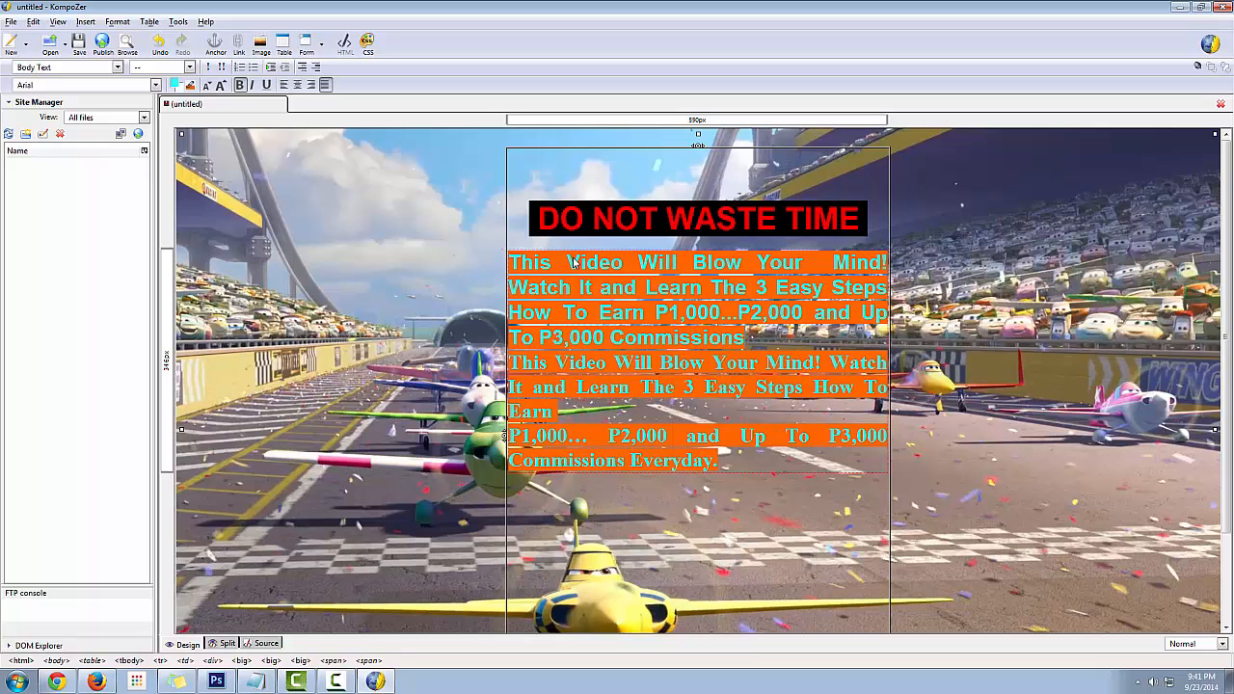
type(" Every")
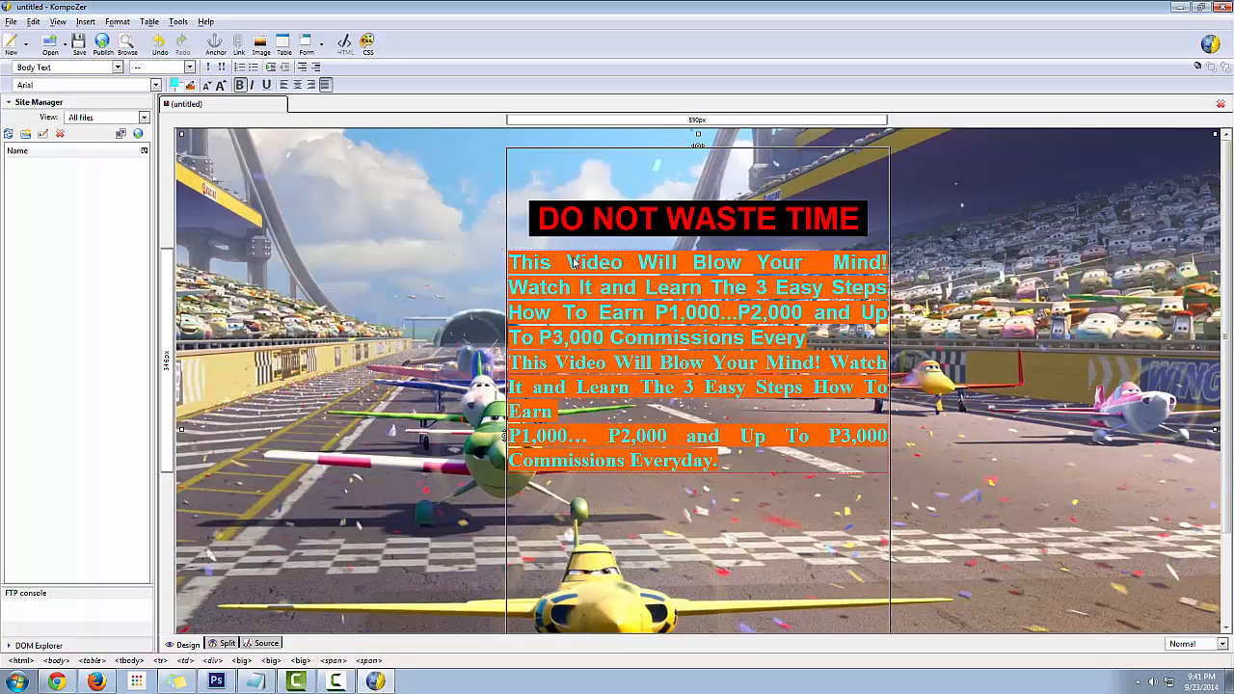
type("day")
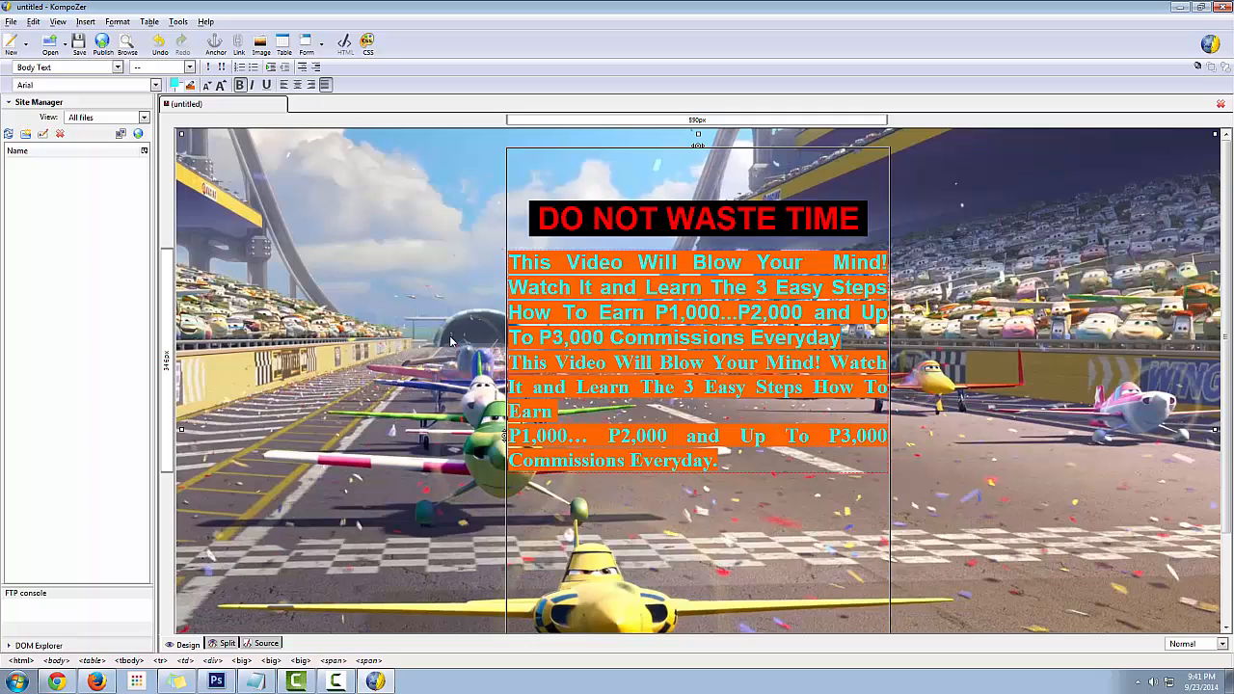
- Delete the pasted serif copy of the promotional paragraph below the new Arial text
left_click_drag(721, 460, 509, 367)
key("Delete")
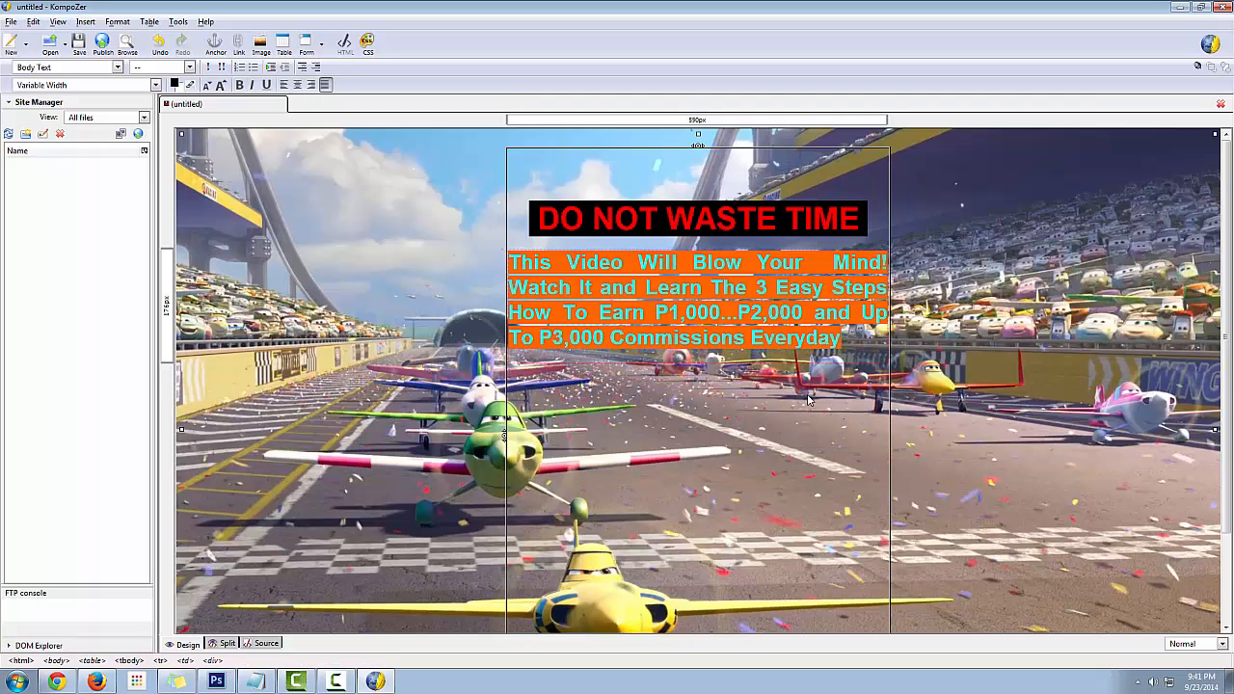
left_click(789, 311)
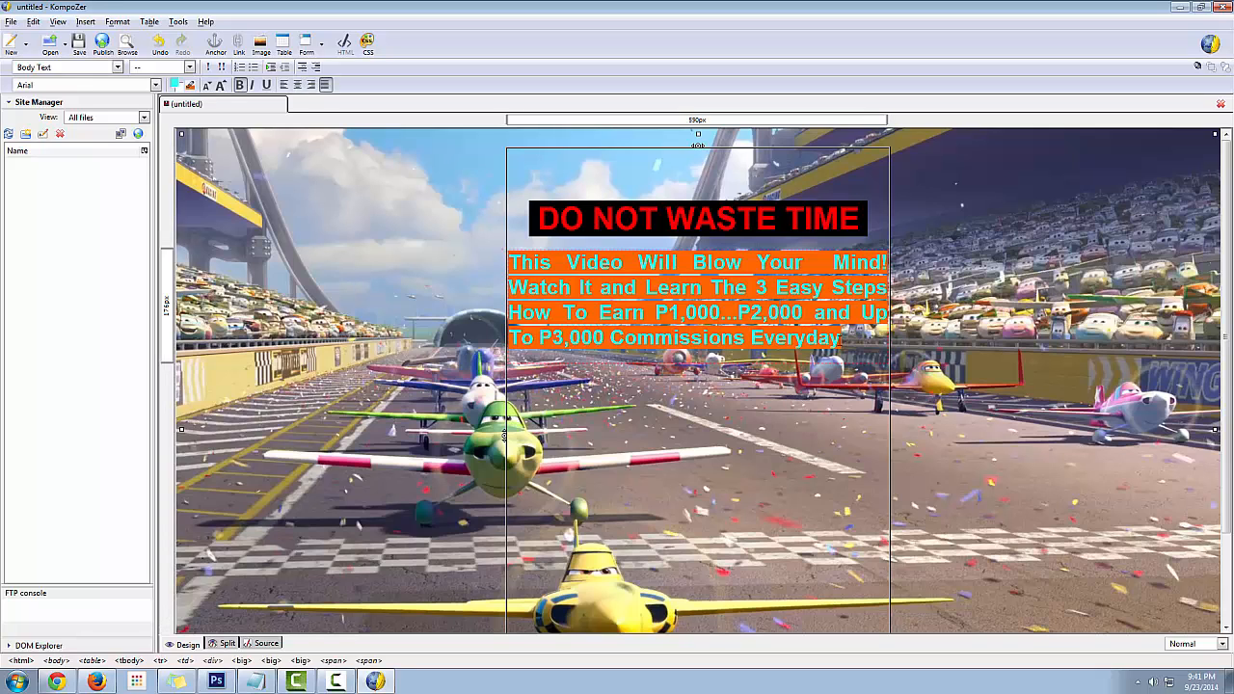
- Change the highlight behind the whole promotional paragraph to dark gray (#333333)
left_click_drag(609, 279, 511, 252)
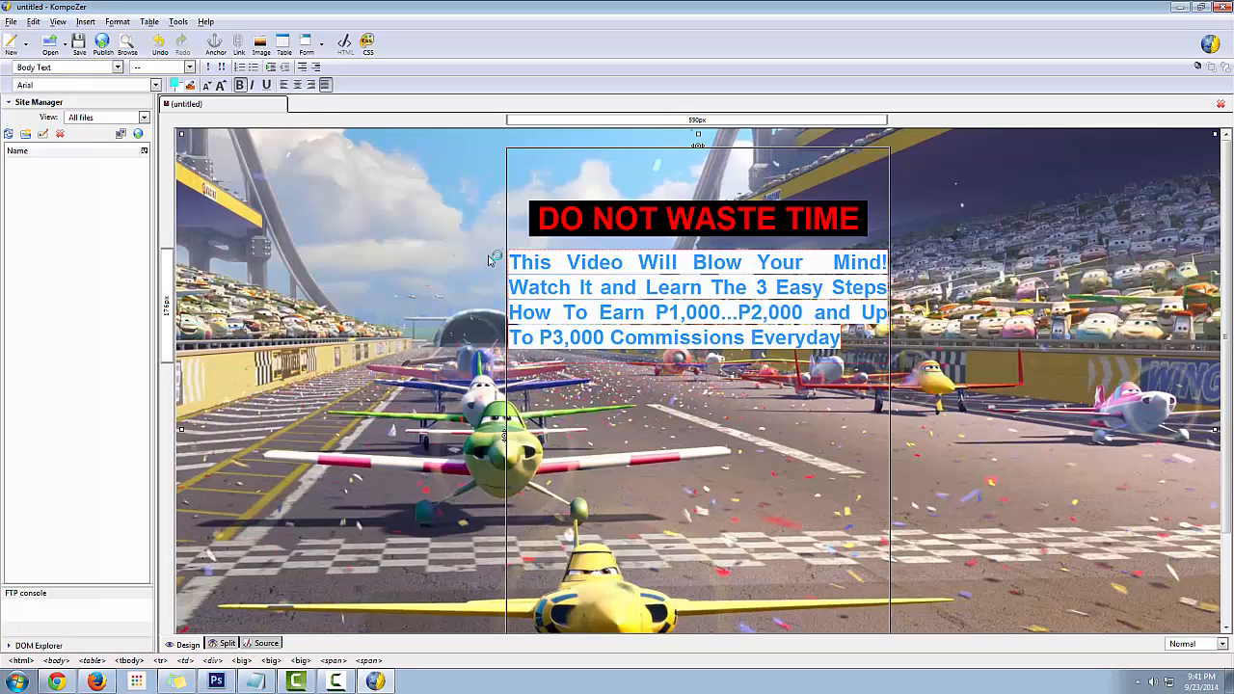
left_click(191, 86)
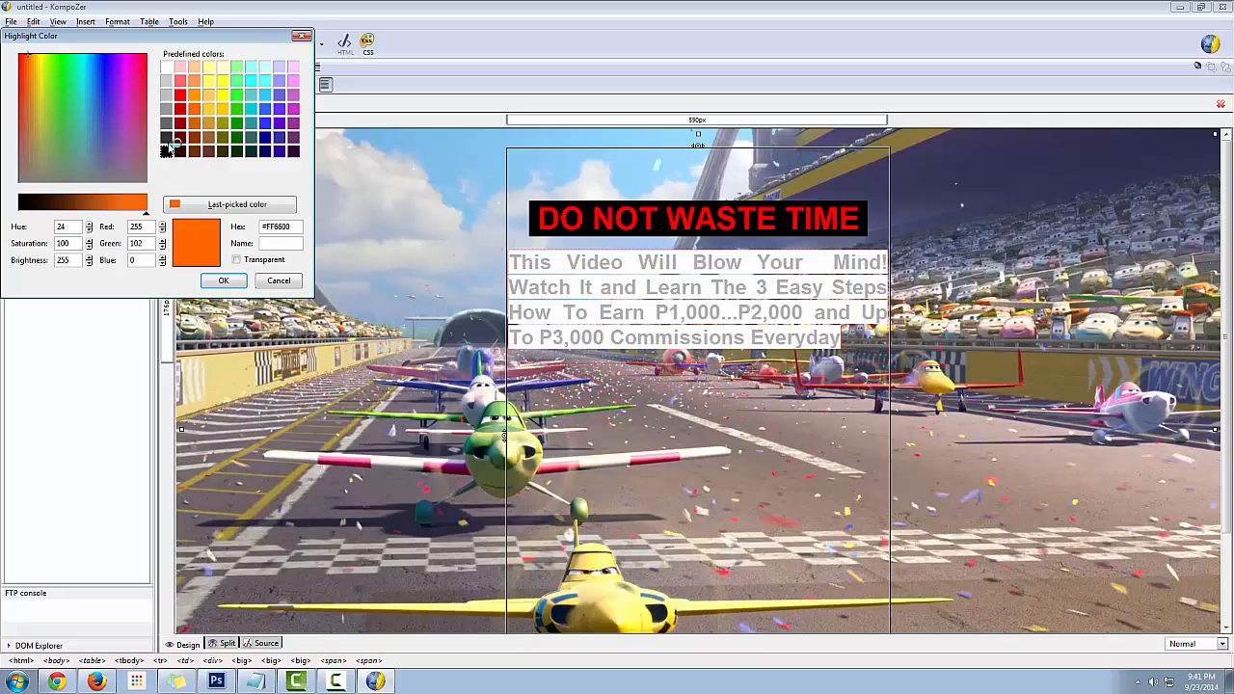
left_click(166, 150)
left_click(166, 137)
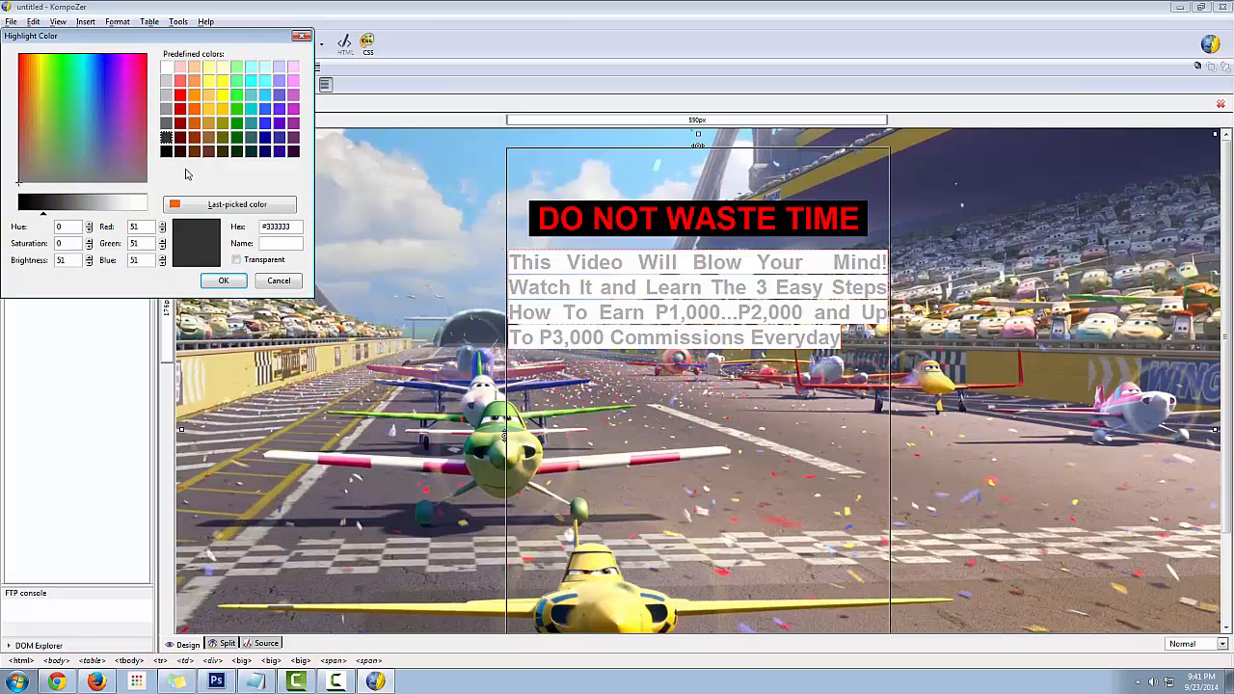
left_click(222, 280)
left_click(730, 320)
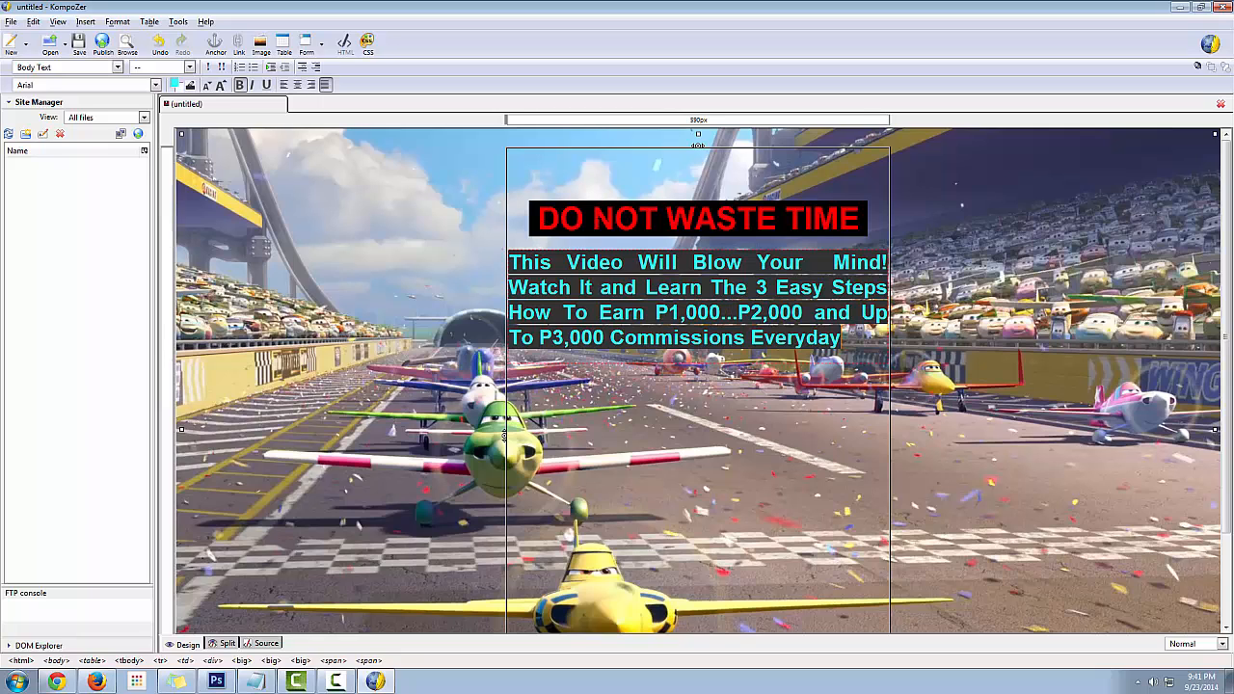
- Change the highlight behind the "DO NOT WASTE TIME" text to the same dark gray as the paragraph (#333333)
left_click_drag(533, 217, 861, 220)
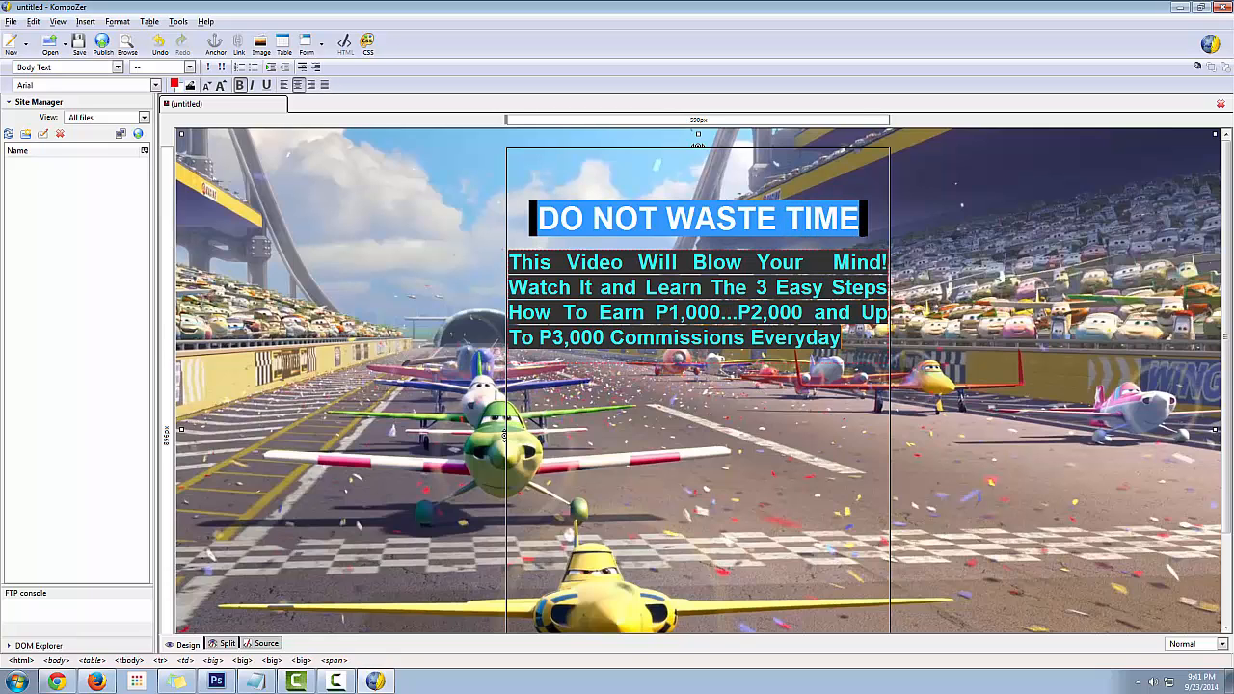
left_click(190, 85)
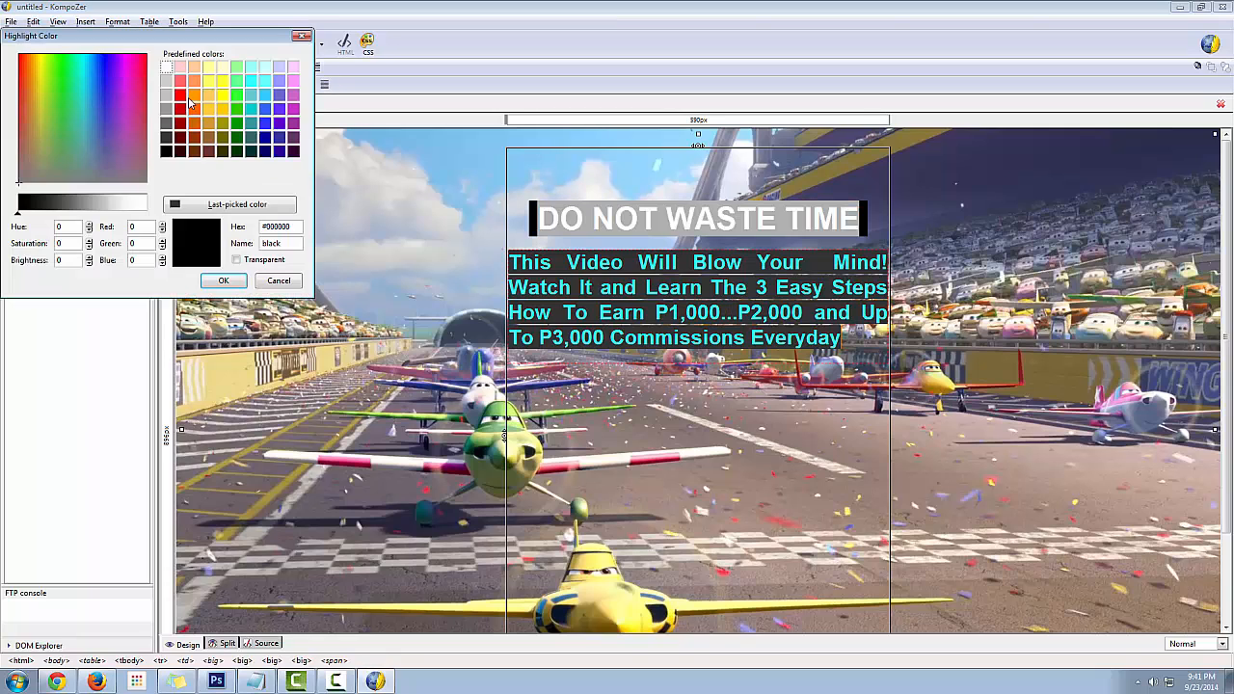
left_click(223, 280)
left_click(669, 311)
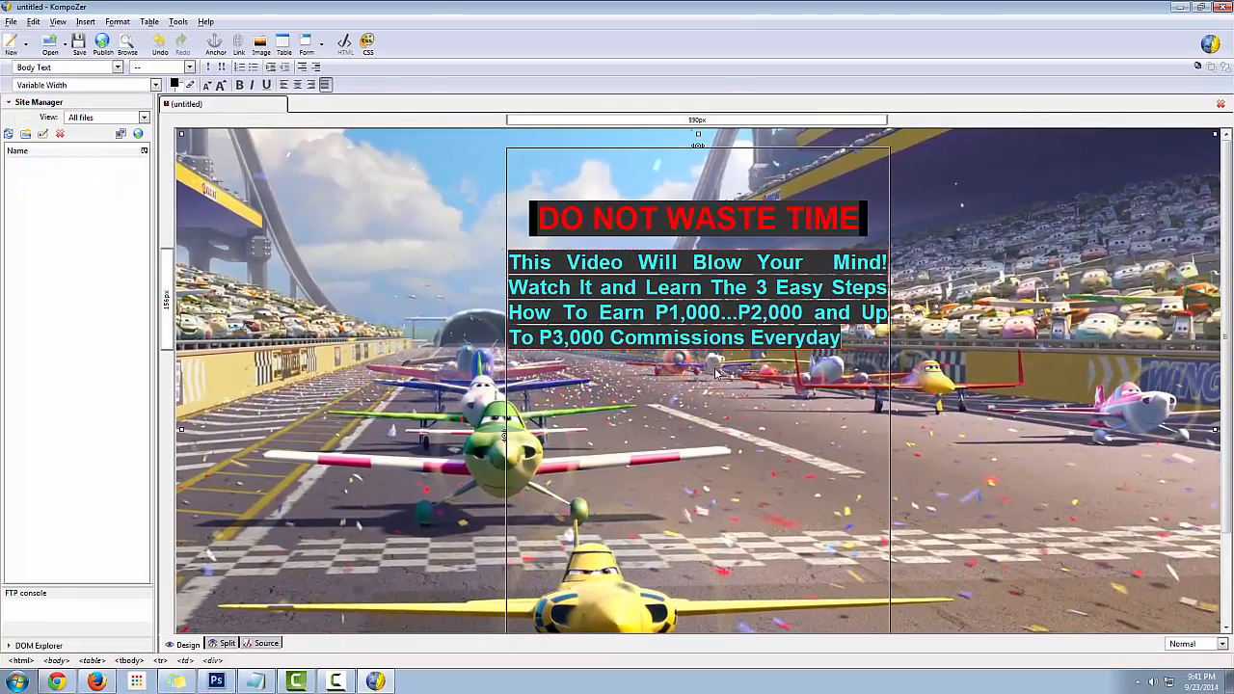
- Center-align the promotional paragraph and the empty line below it in the table
double_click(716, 374)
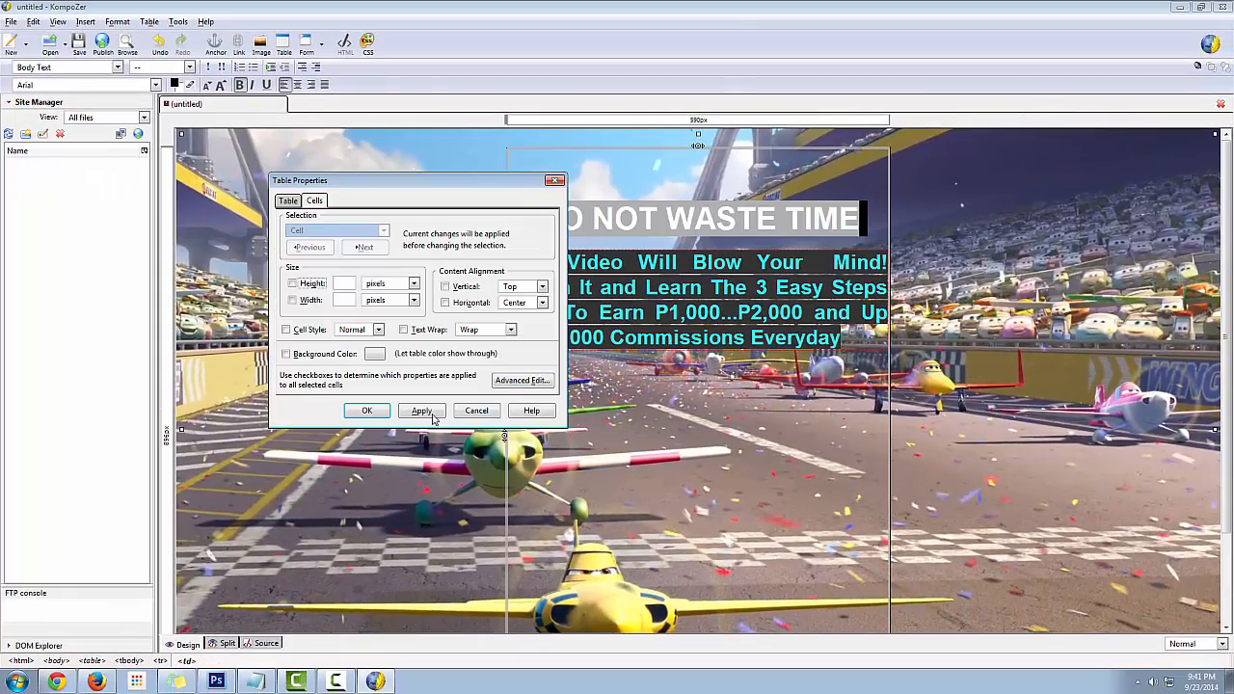
left_click(478, 410)
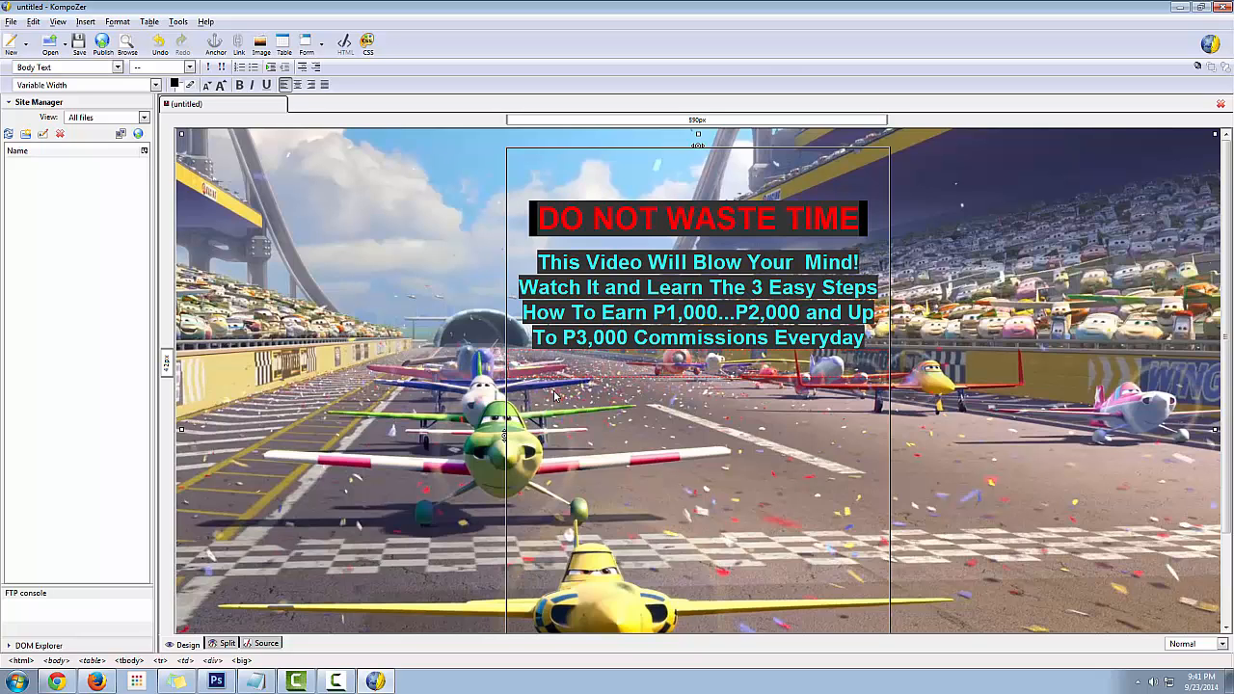
left_click(298, 86)
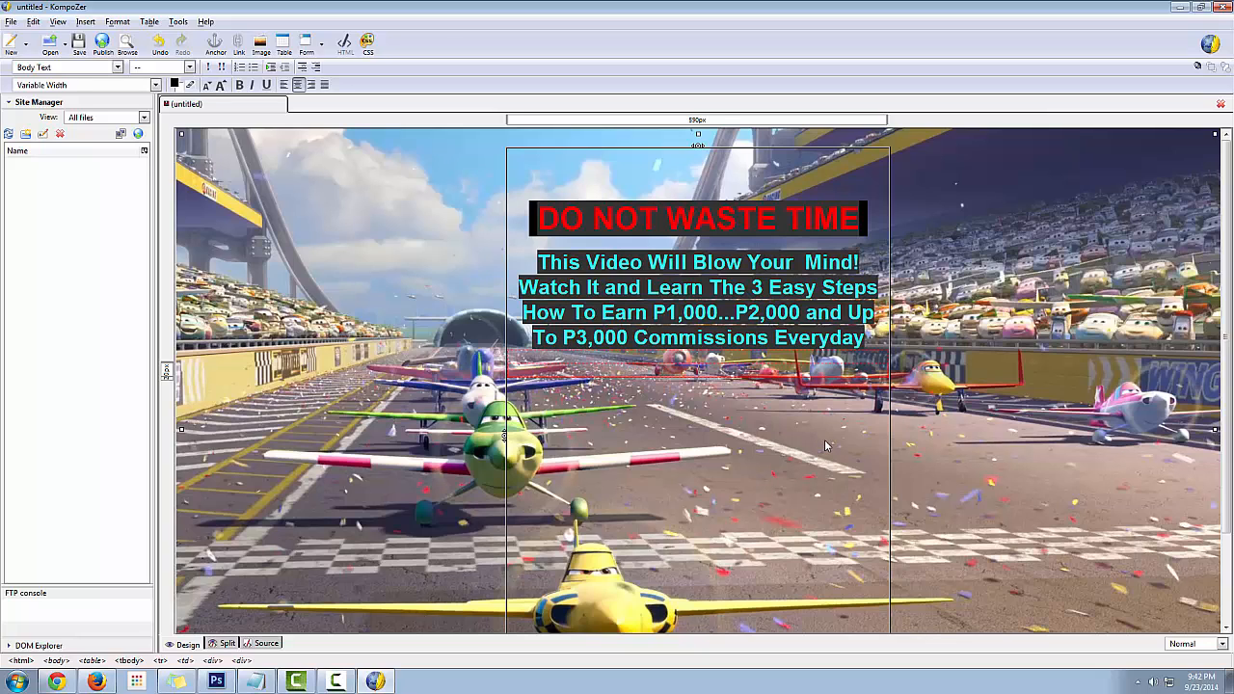
scroll(826, 445, "down", 1)
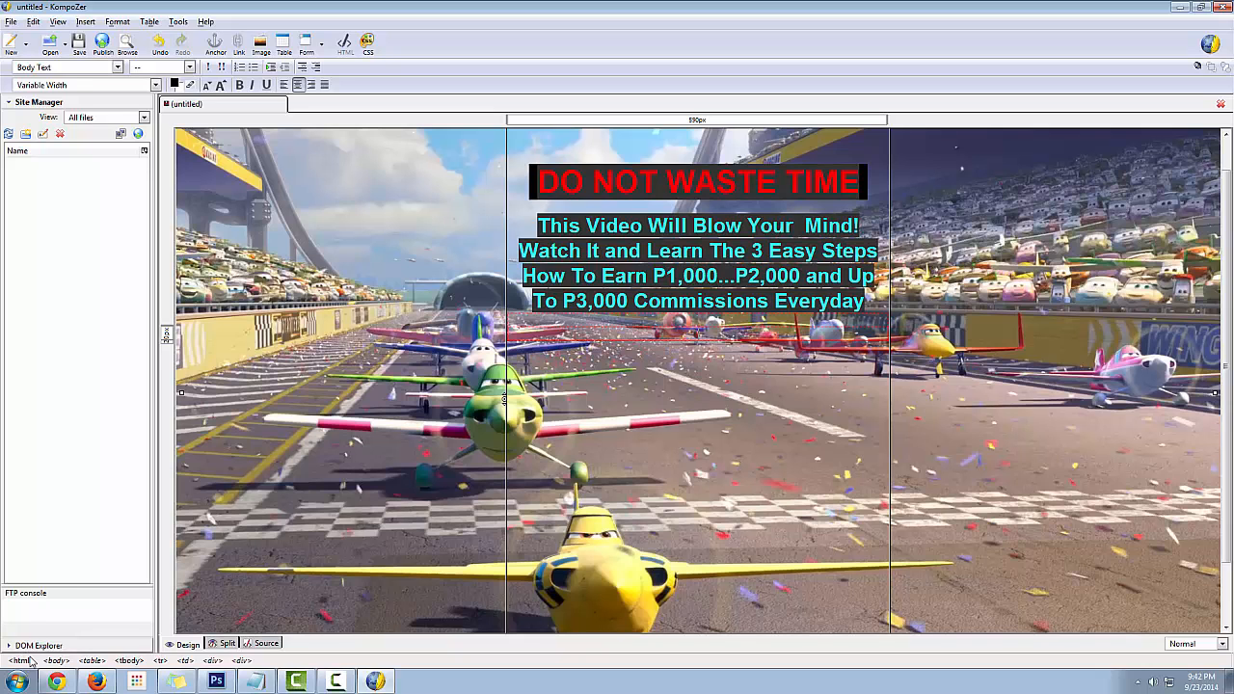
- Switch to the Chrome browser and open photobucket.com
left_click(56, 682)
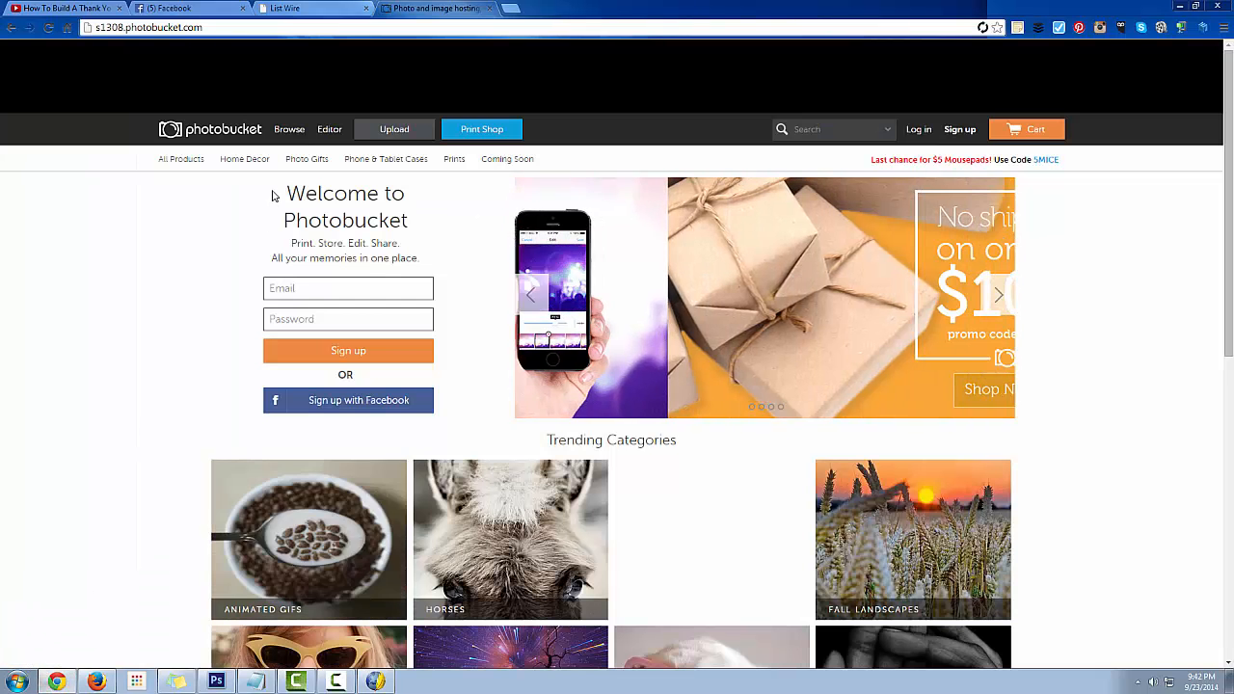
left_click(206, 27)
type("p")
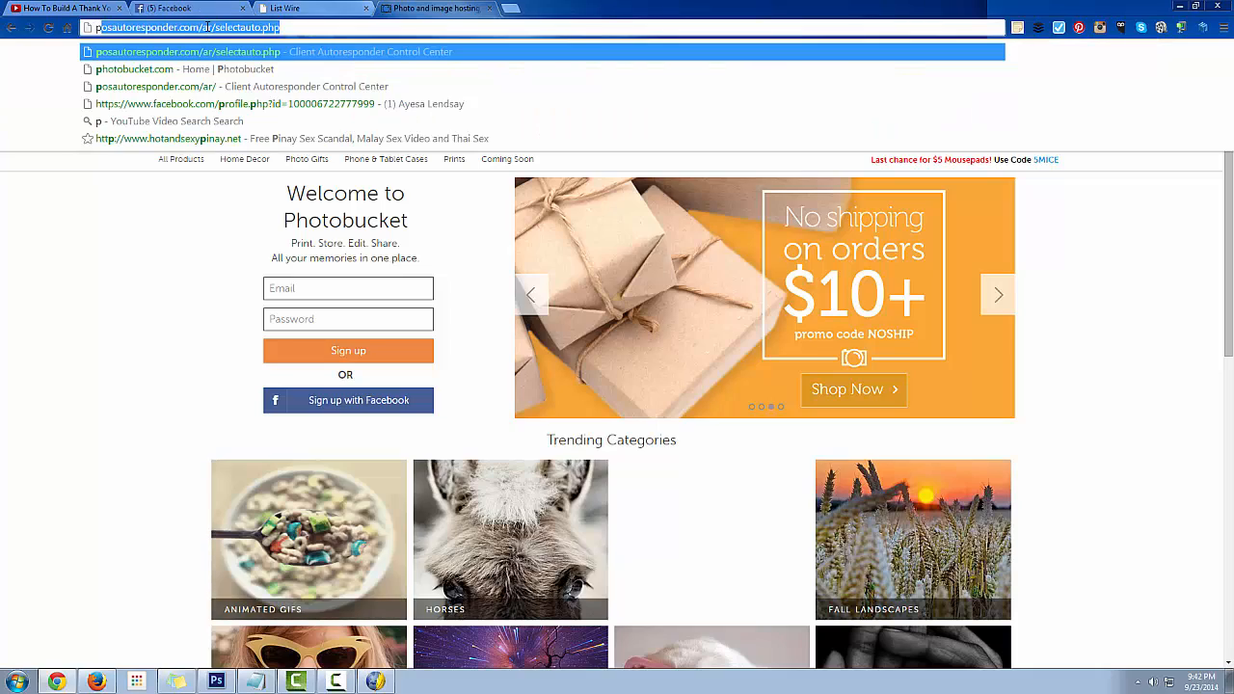
type("hotobucket.com")
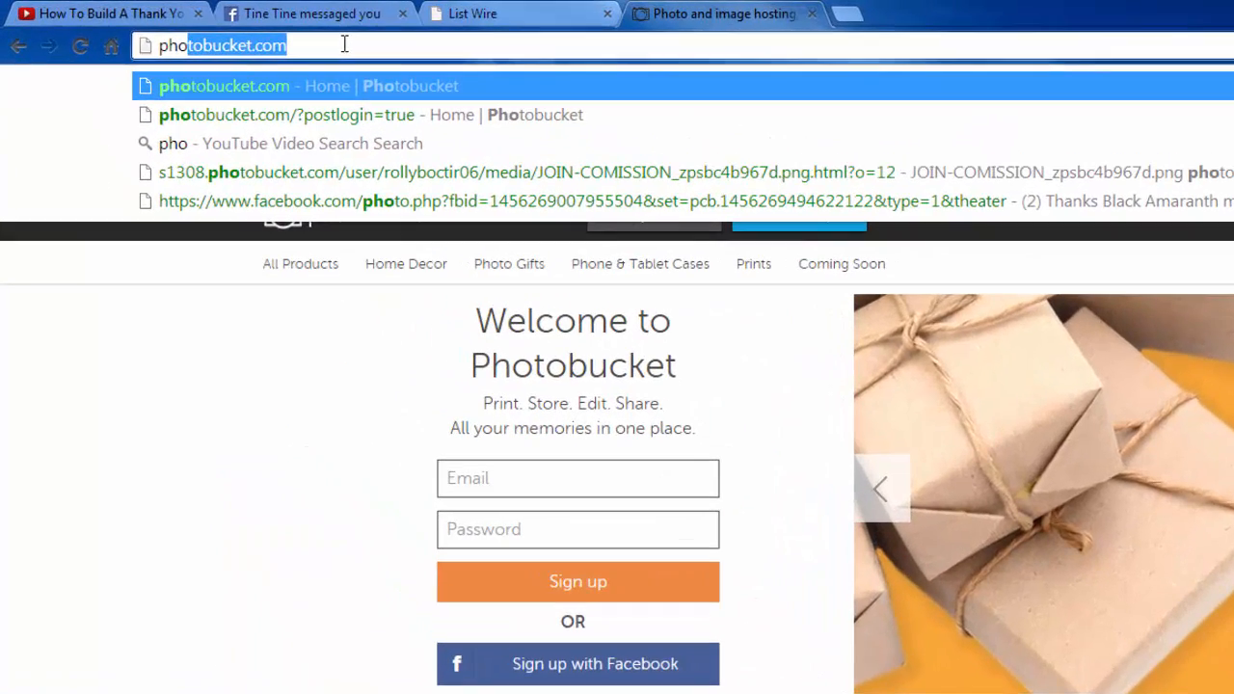
key("Return")
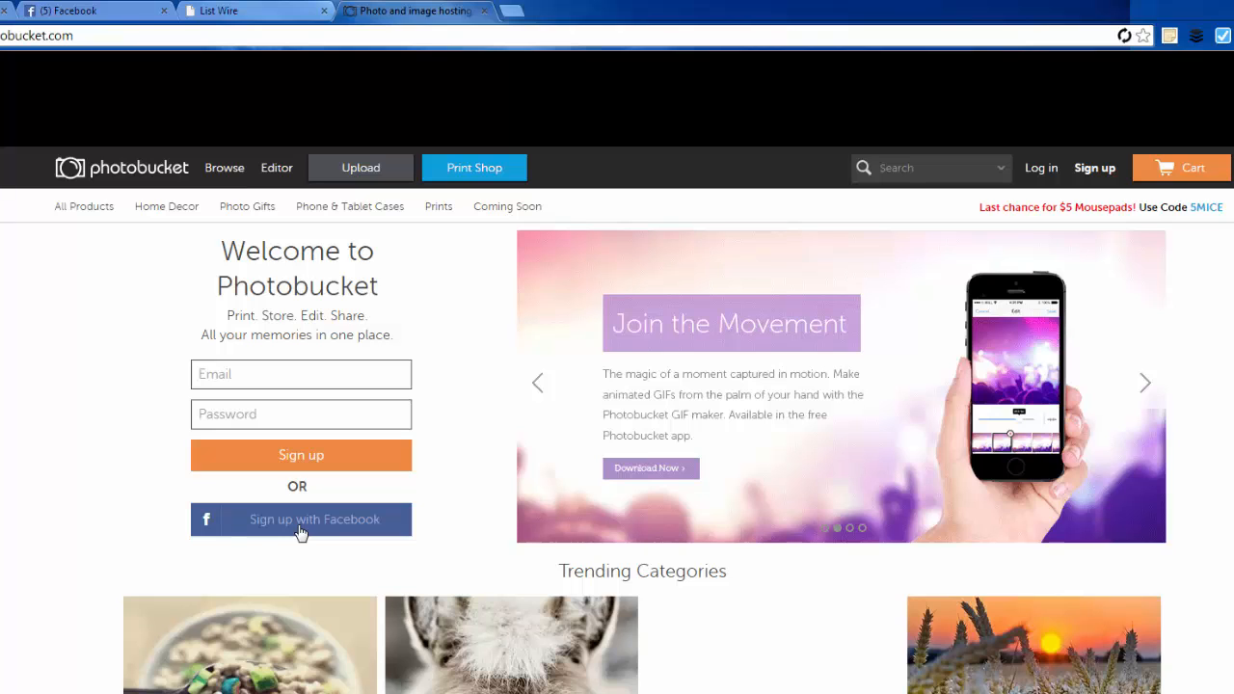
- Sign in to Photobucket with the Facebook account and open the photo upload page
left_click(299, 525)
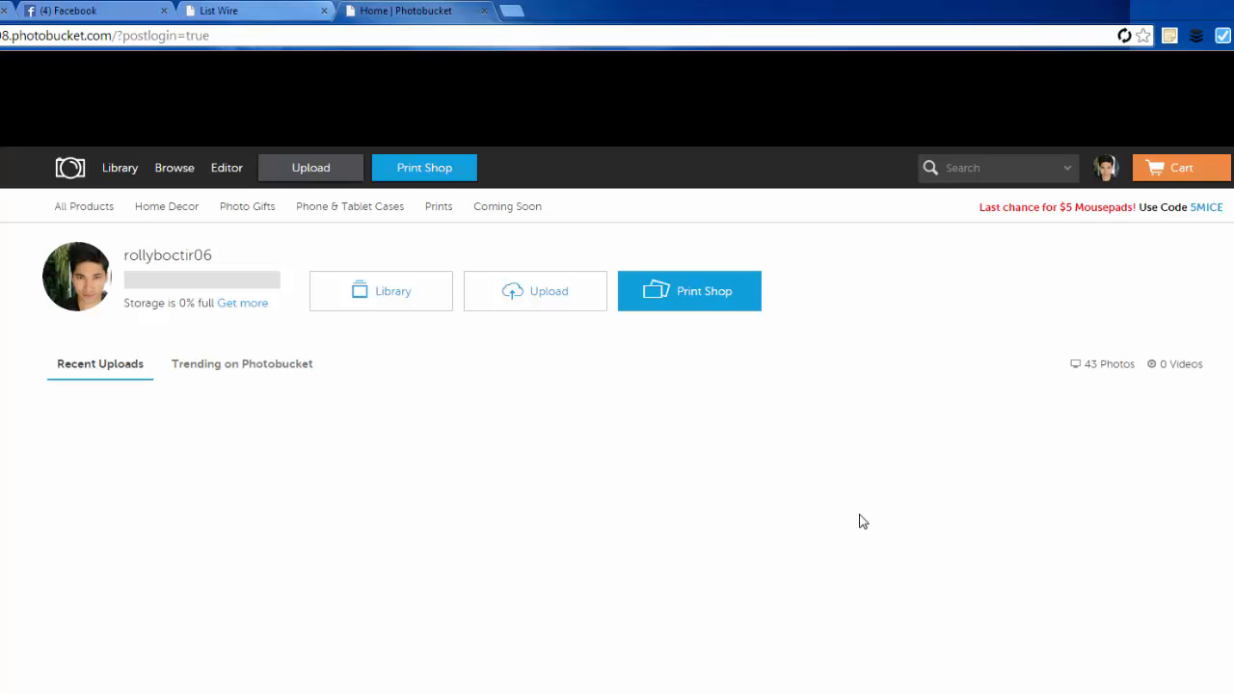
left_click(544, 302)
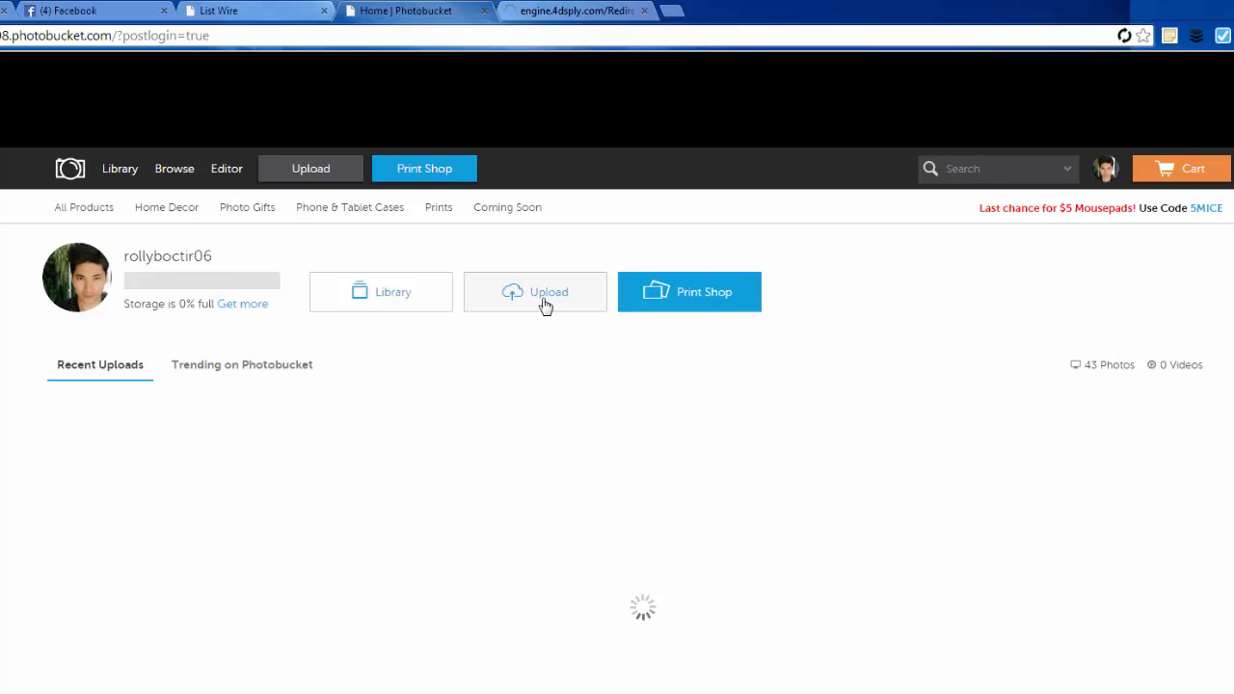
left_click(544, 304)
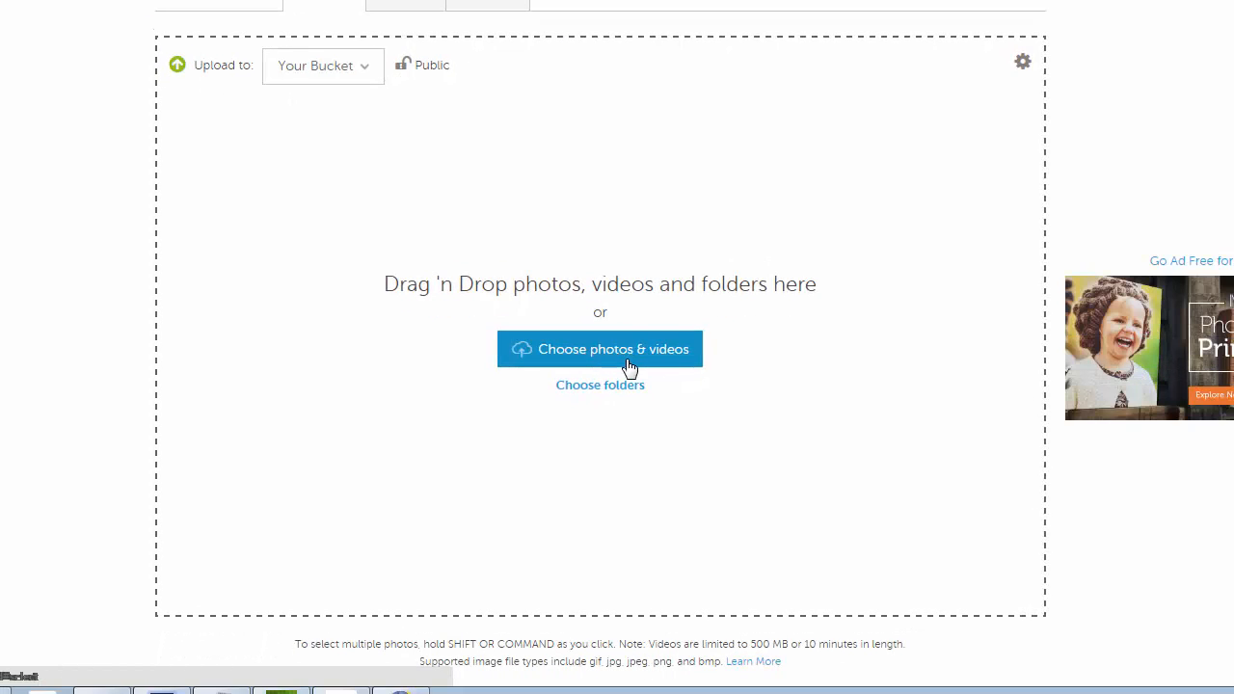
- Upload the "3 ways" picture from the Desktop to the Photobucket bucket
left_click(627, 363)
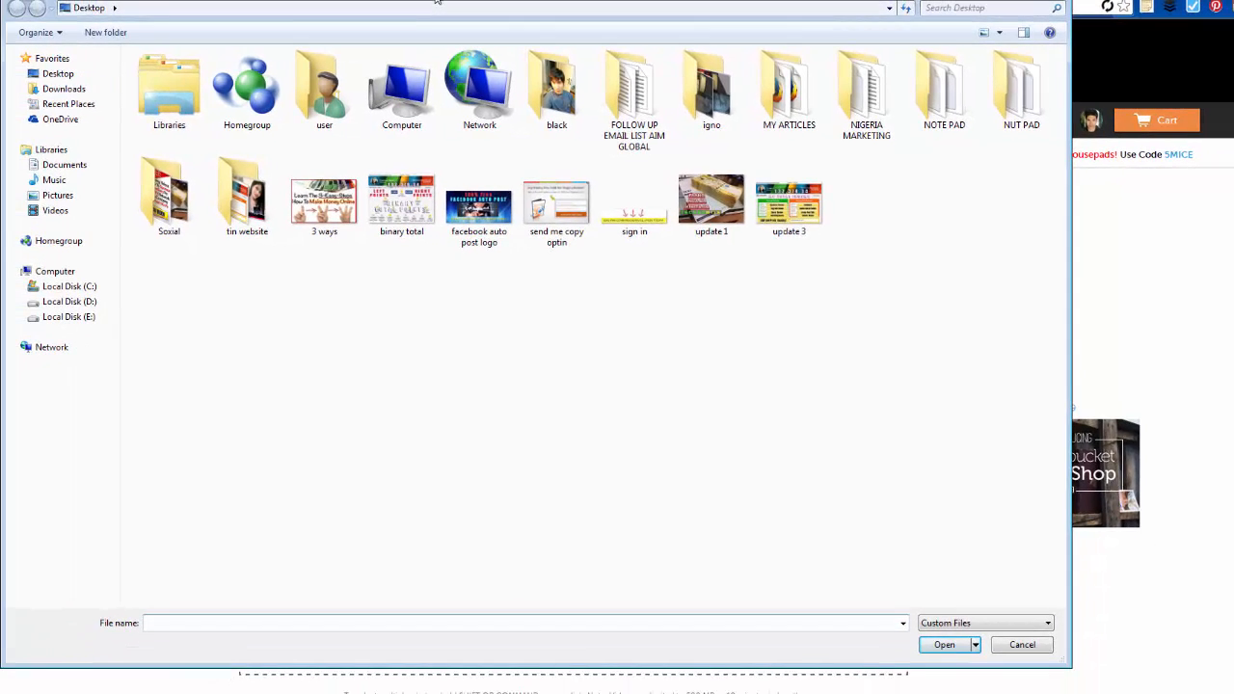
left_click_drag(437, 2, 489, 21)
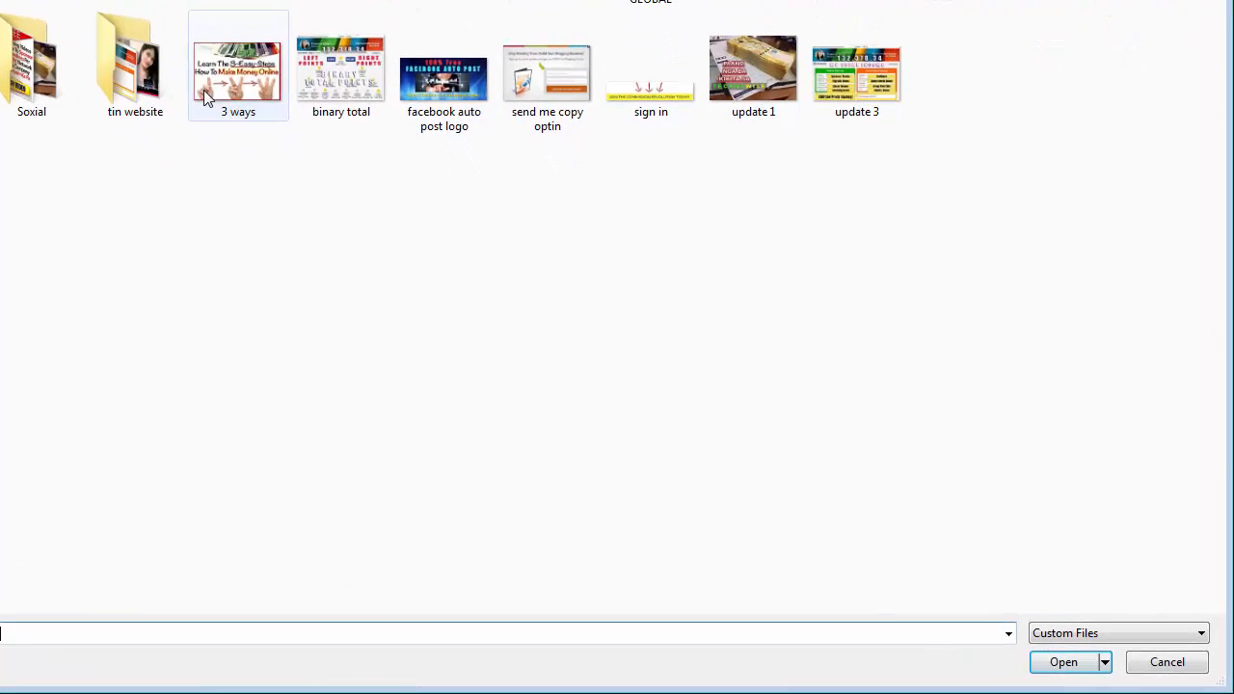
left_click(204, 96)
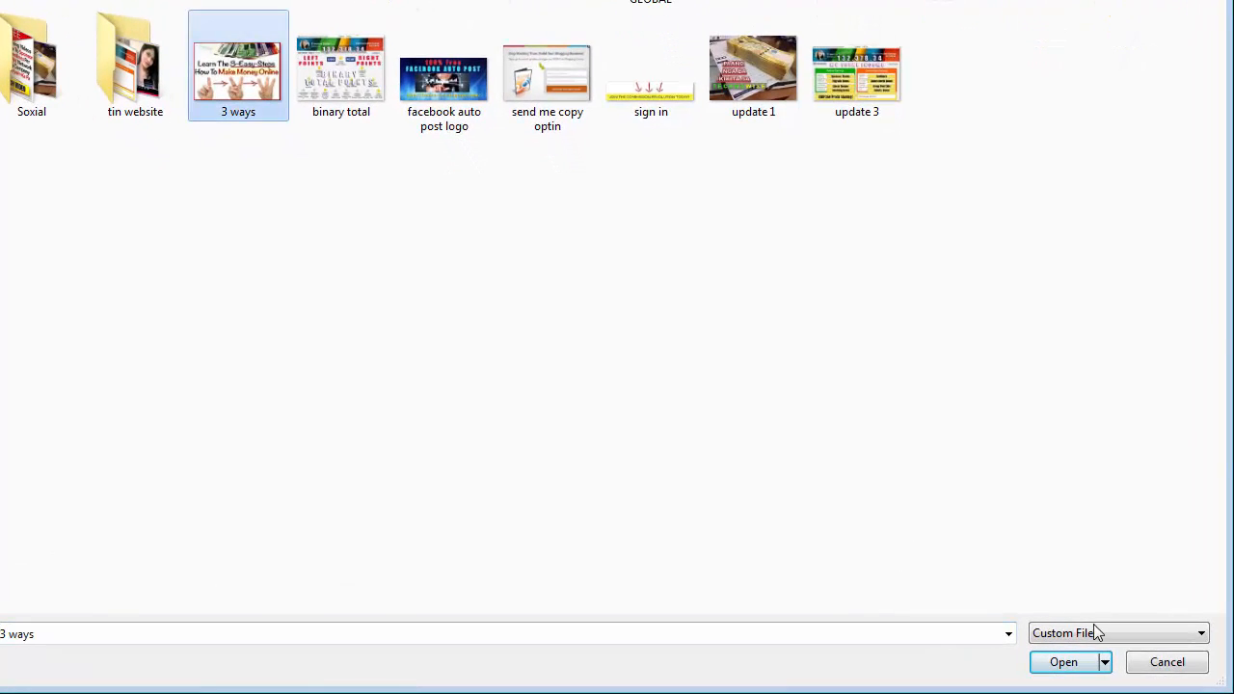
left_click(1063, 663)
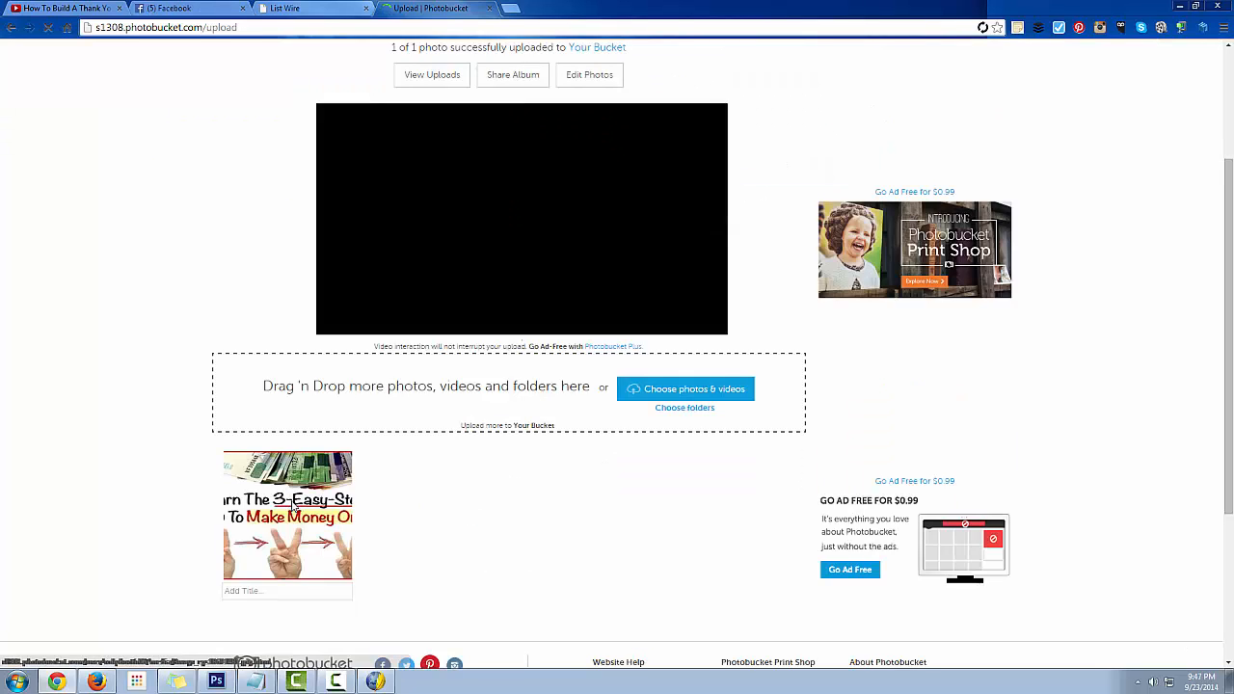
- Open the uploaded "3 ways" picture, copy its direct link, and switch to KompoZer
left_click(294, 508)
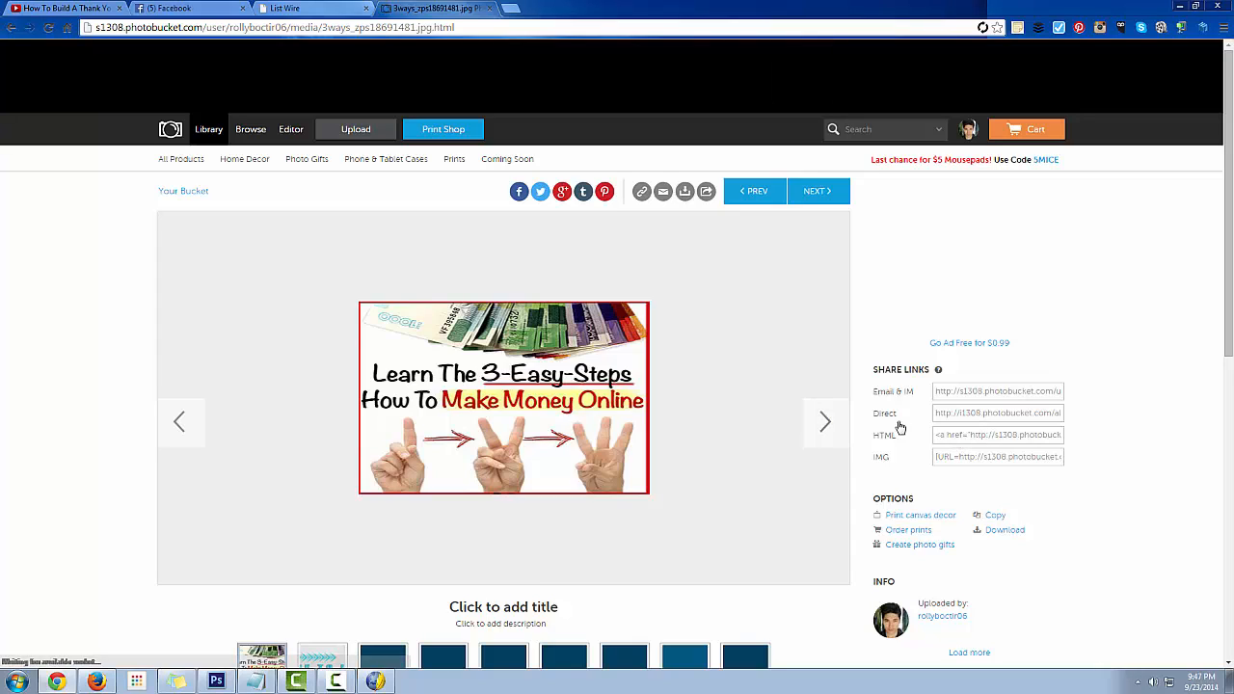
left_click(985, 420)
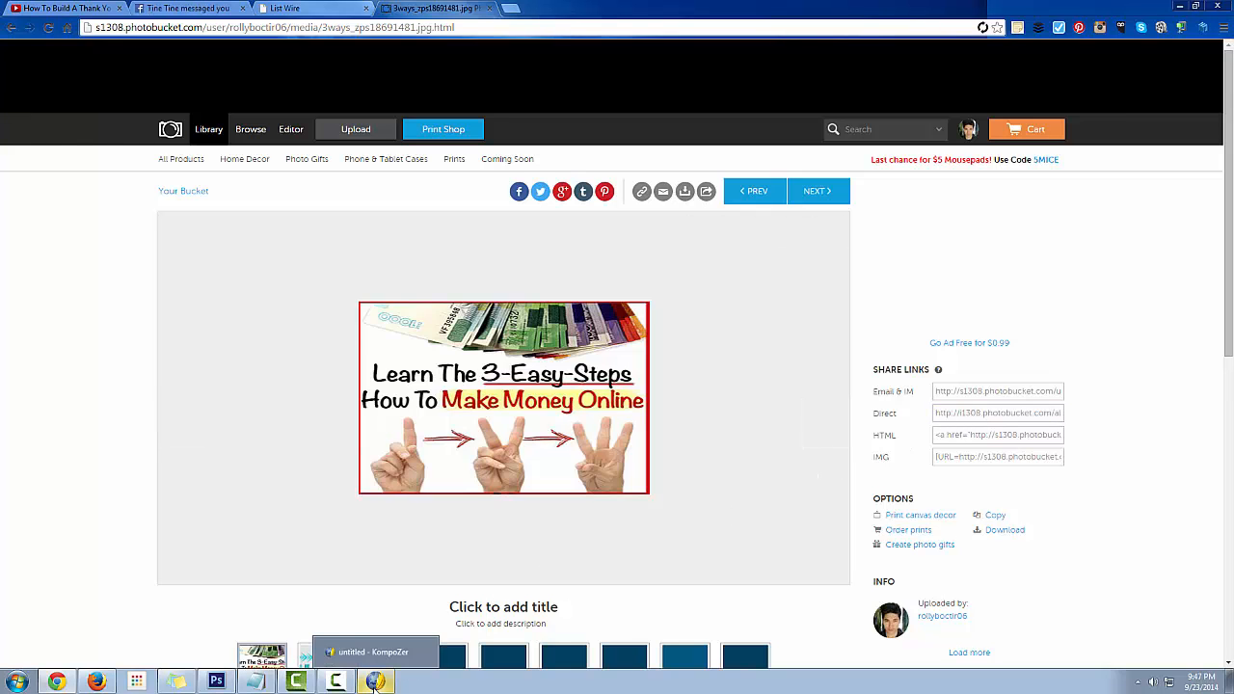
left_click(375, 682)
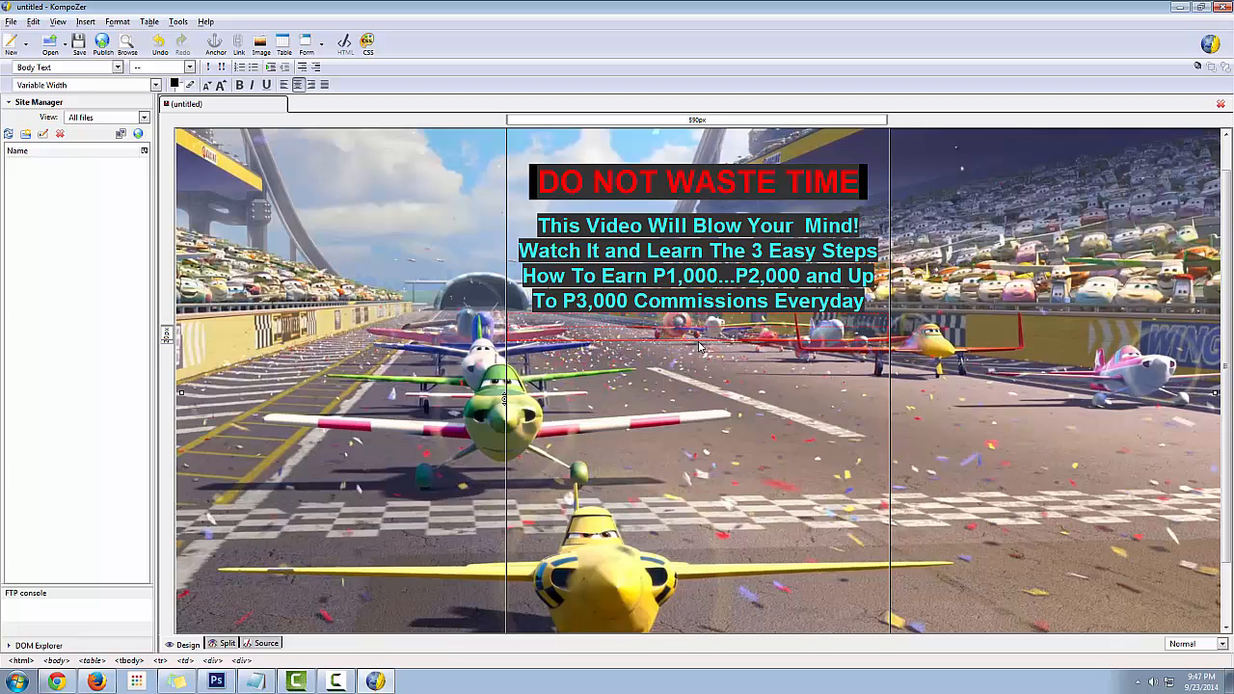
- Insert an image below the promotional paragraph from the copied direct link, with alternate text beginning "Click the"
left_click(259, 48)
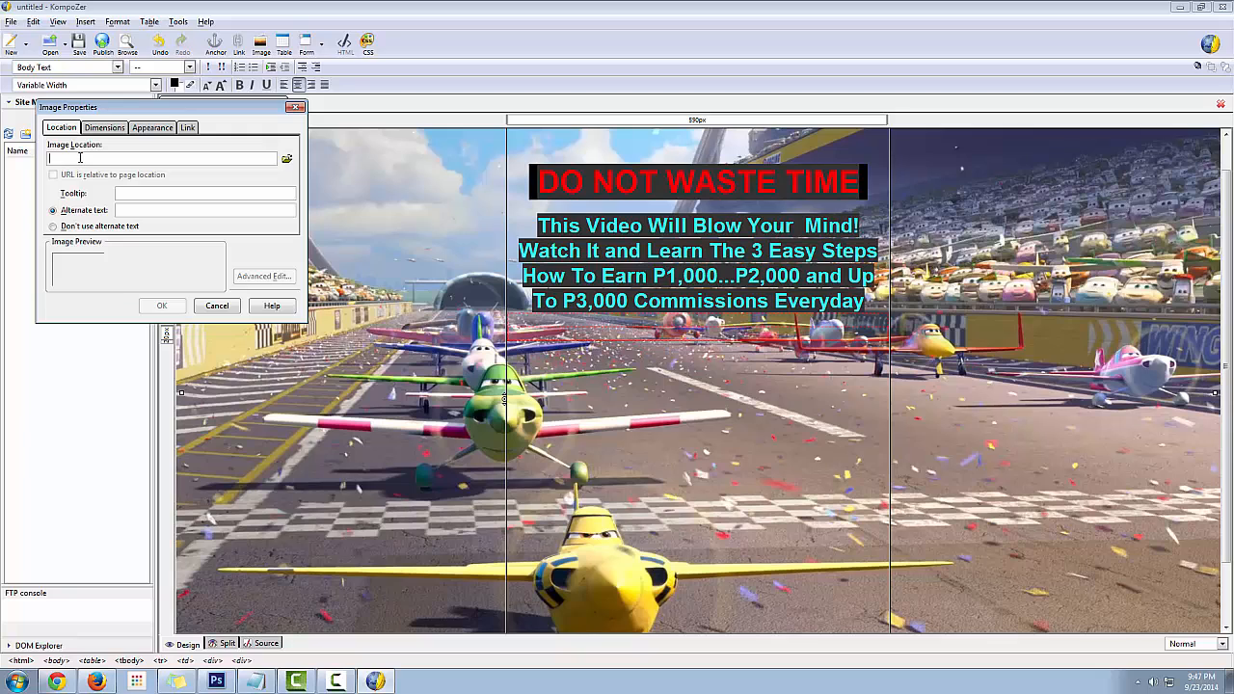
key("ctrl+v")
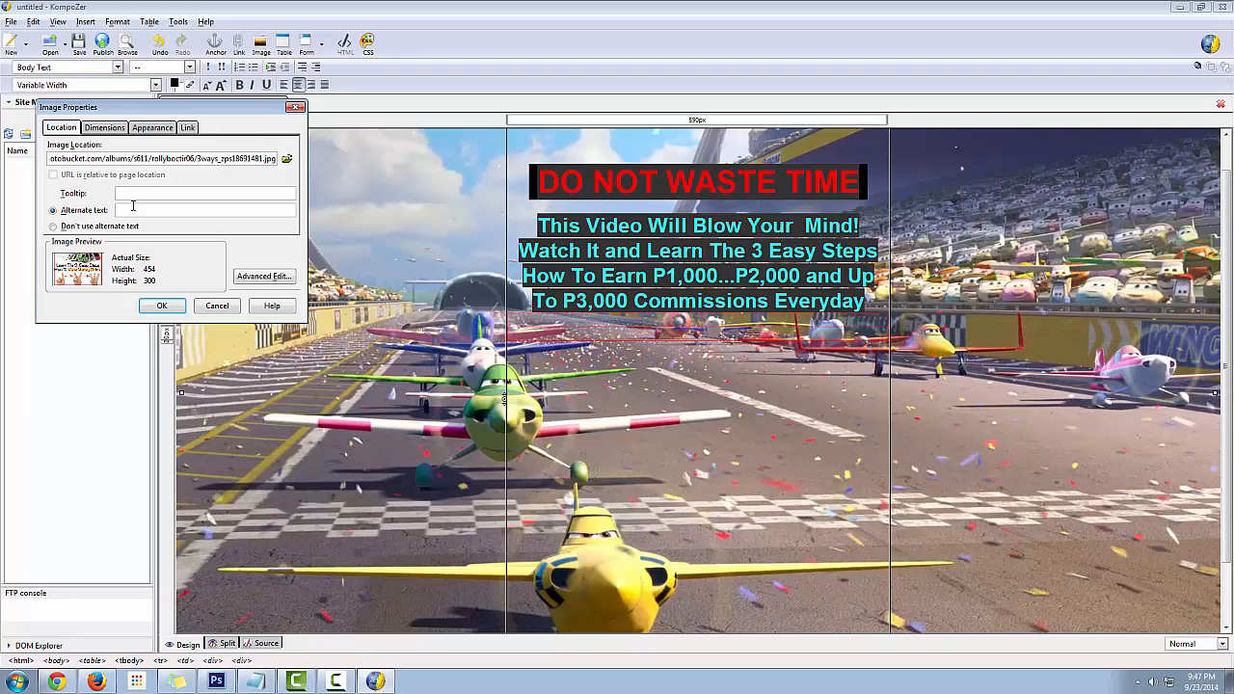
type("Check It Belo")
key("BackSpace")
key("BackSpace")
key("BackSpace")
key("BackSpace")
key("BackSpace")
key("BackSpace")
key("BackSpace")
key("BackSpace")
key("BackSpace")
key("BackSpace")
key("BackSpace")
key("BackSpace")
key("BackSpace")
key("BackSpace")
type("WatcClick the")
left_click(163, 306)
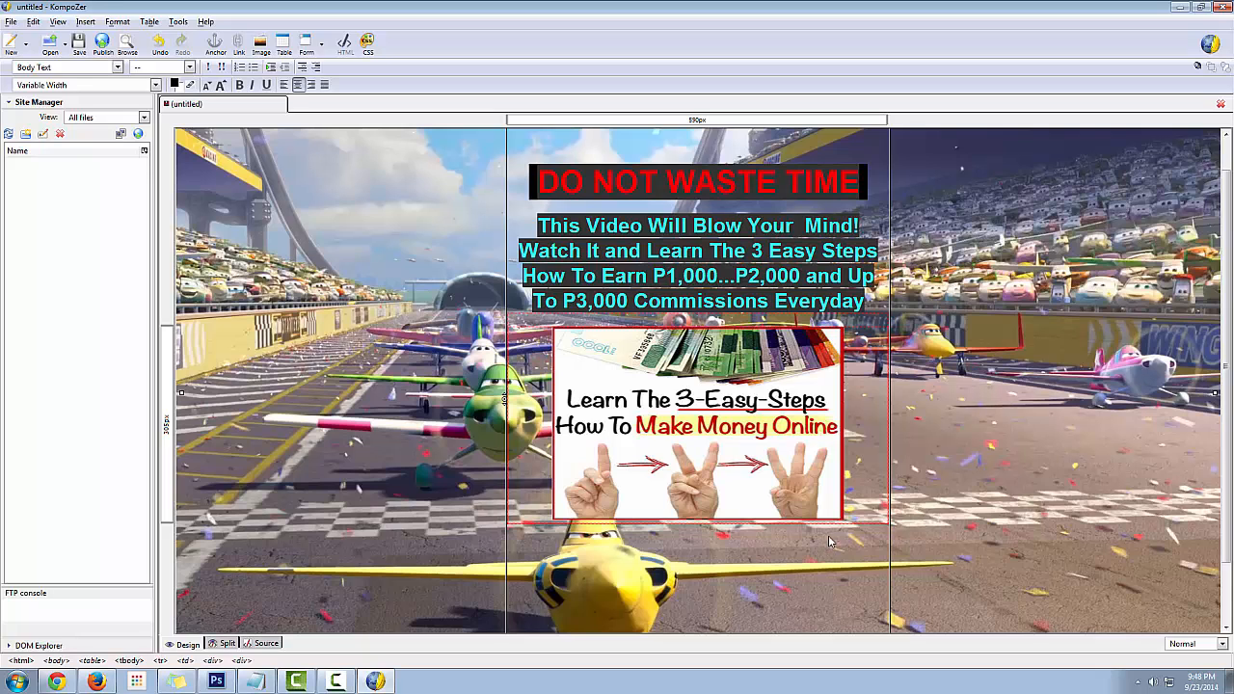
- Try left alignment on the inserted 3-Easy-Steps image and restore its center alignment
scroll(829, 542, "down", 2)
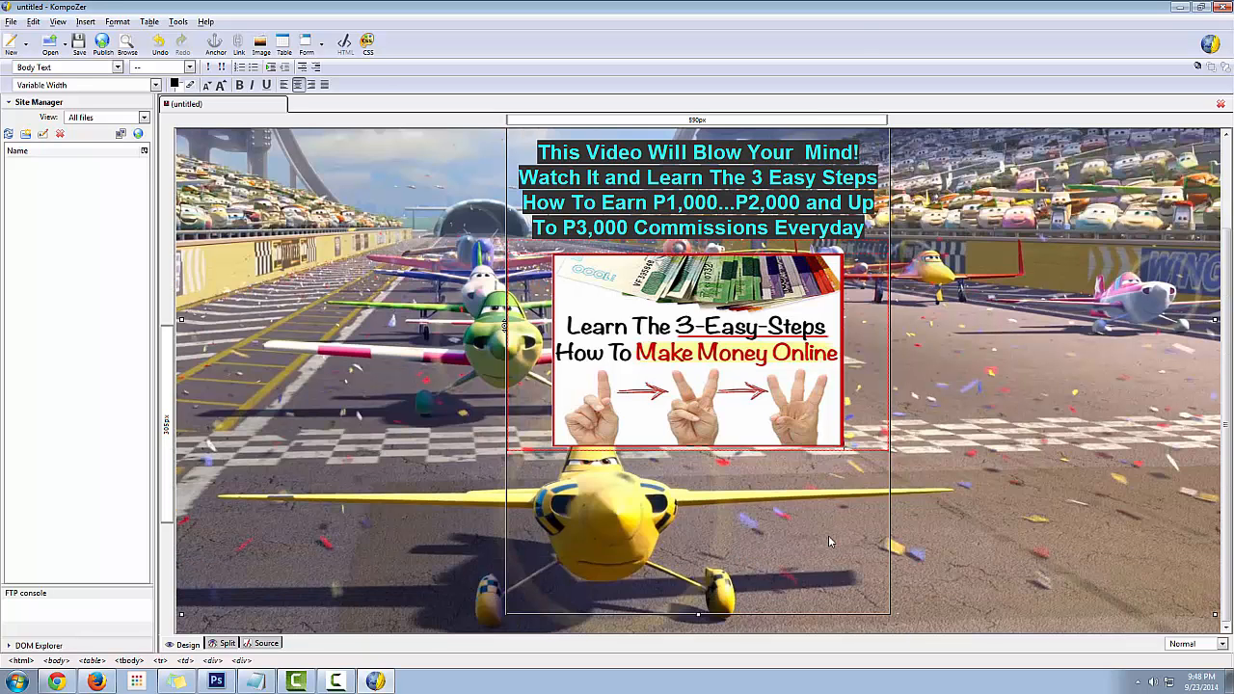
scroll(829, 541, "up", 2)
scroll(829, 542, "down", 2)
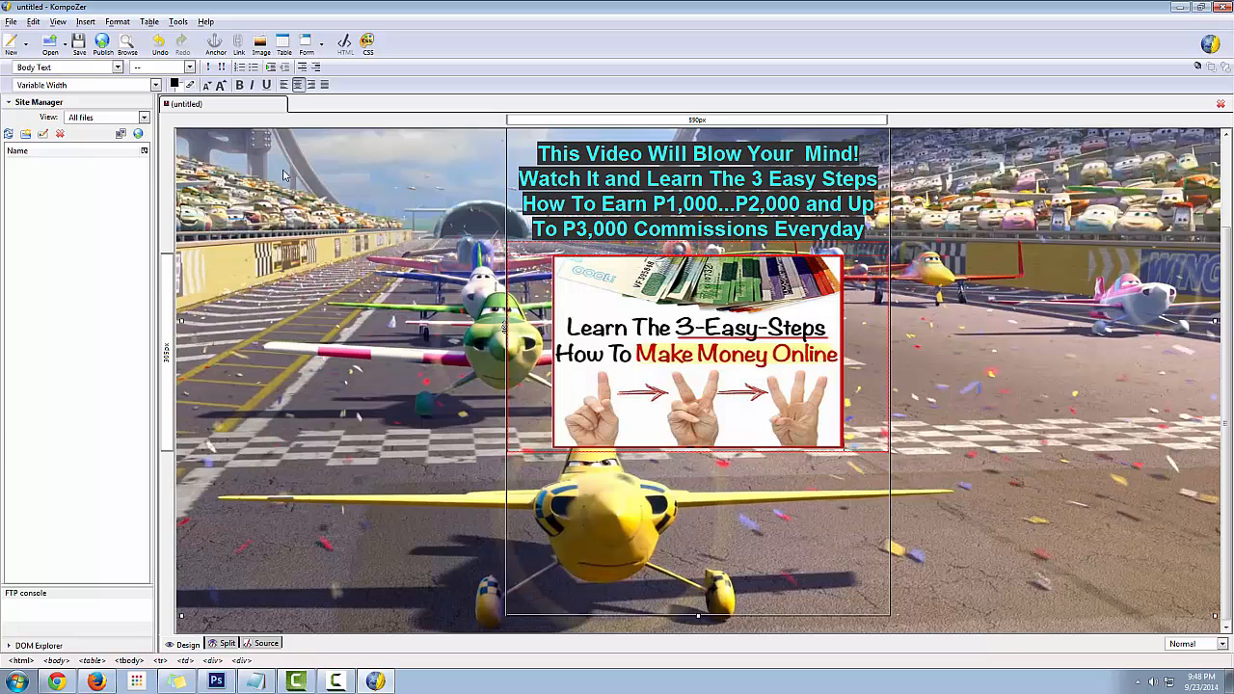
left_click(285, 85)
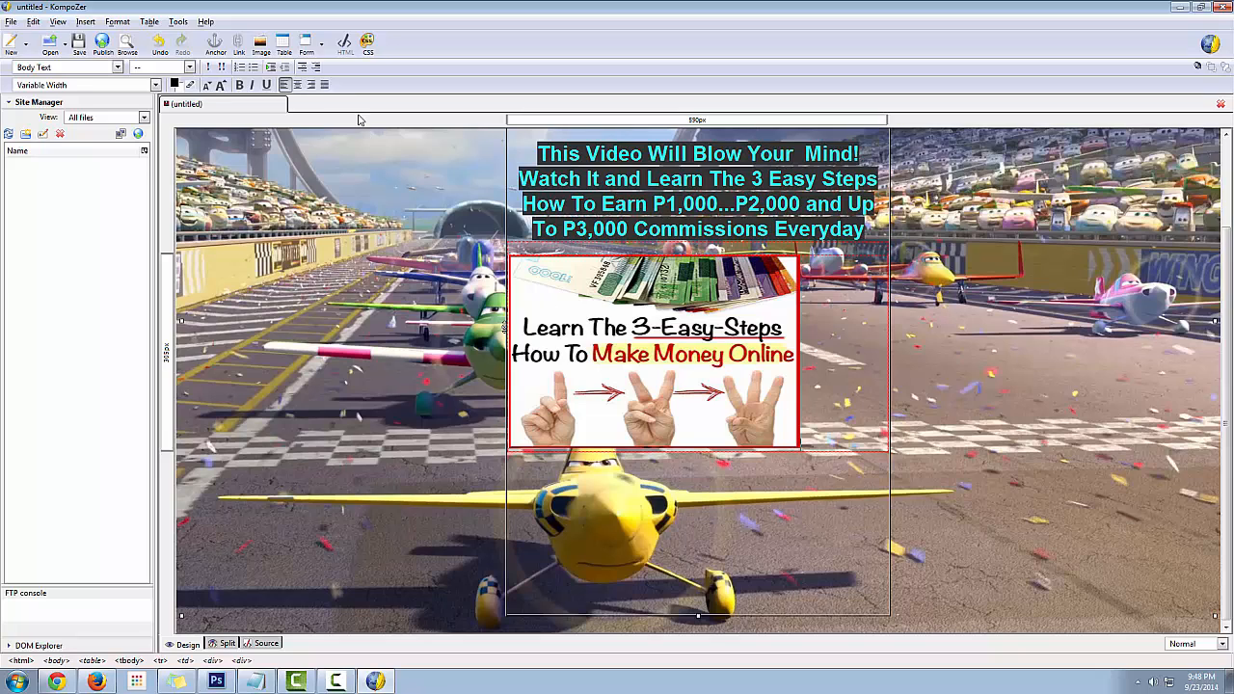
left_click(299, 85)
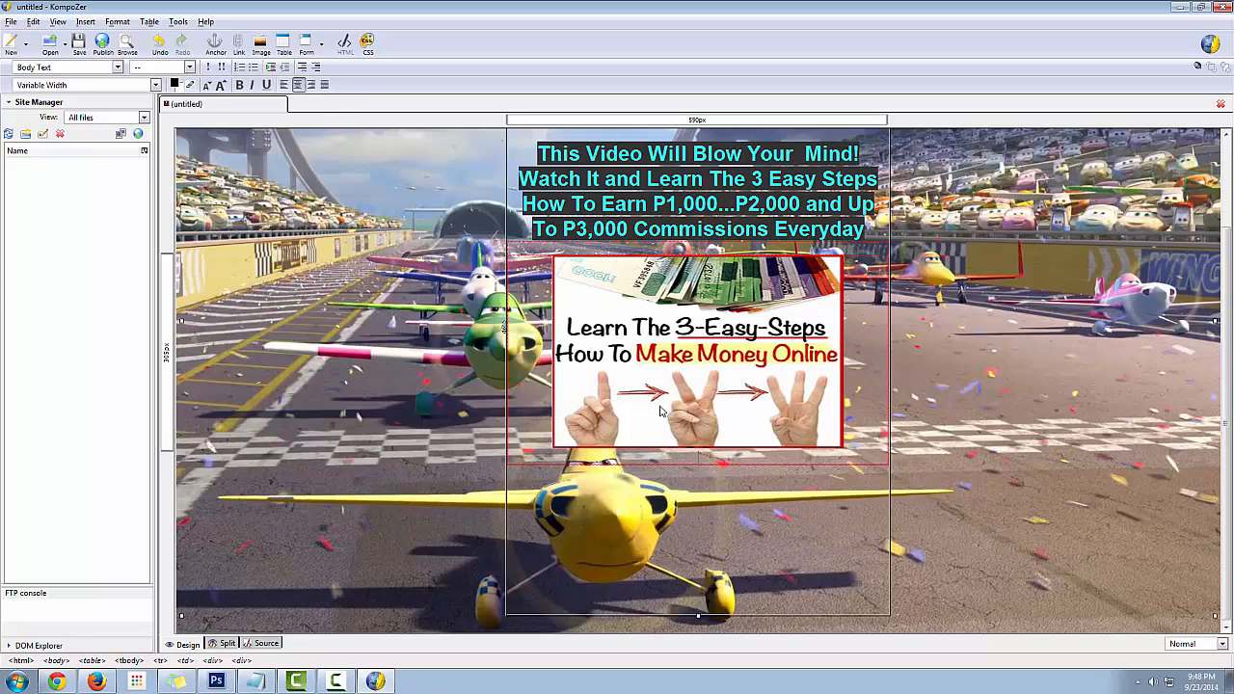
- Left-align the empty line below the 3-Easy-Steps image and add another empty line under it
left_click(285, 85)
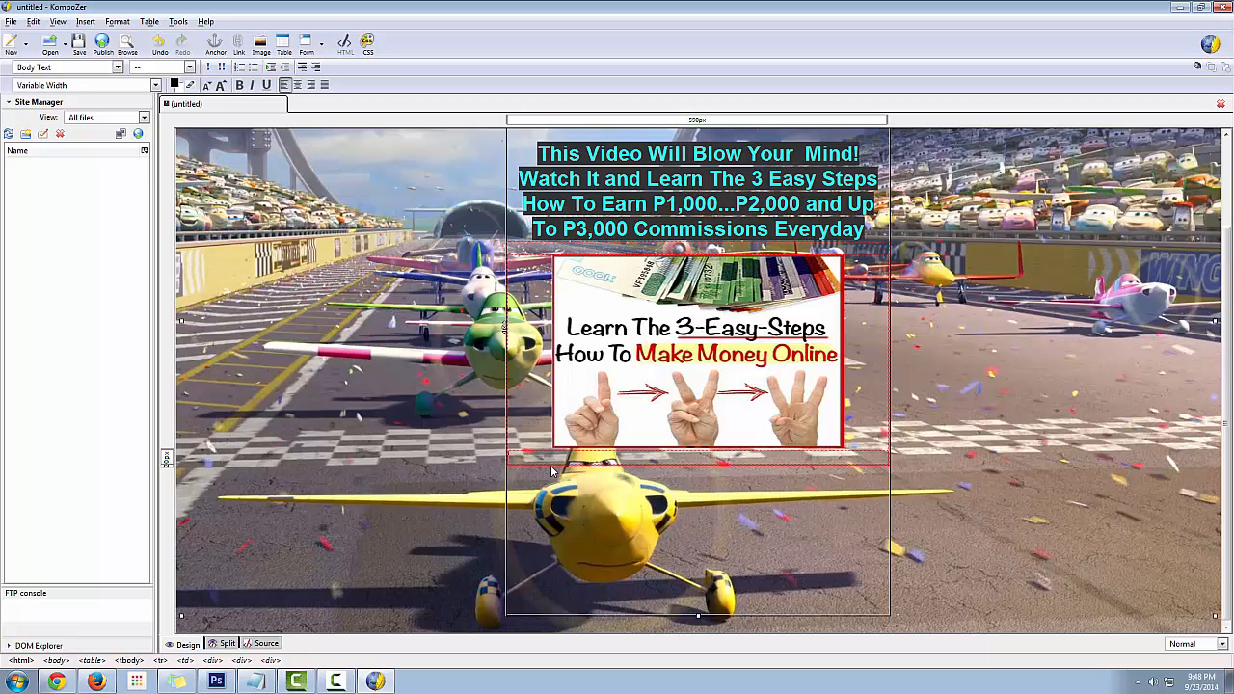
scroll(814, 485, "up", 3)
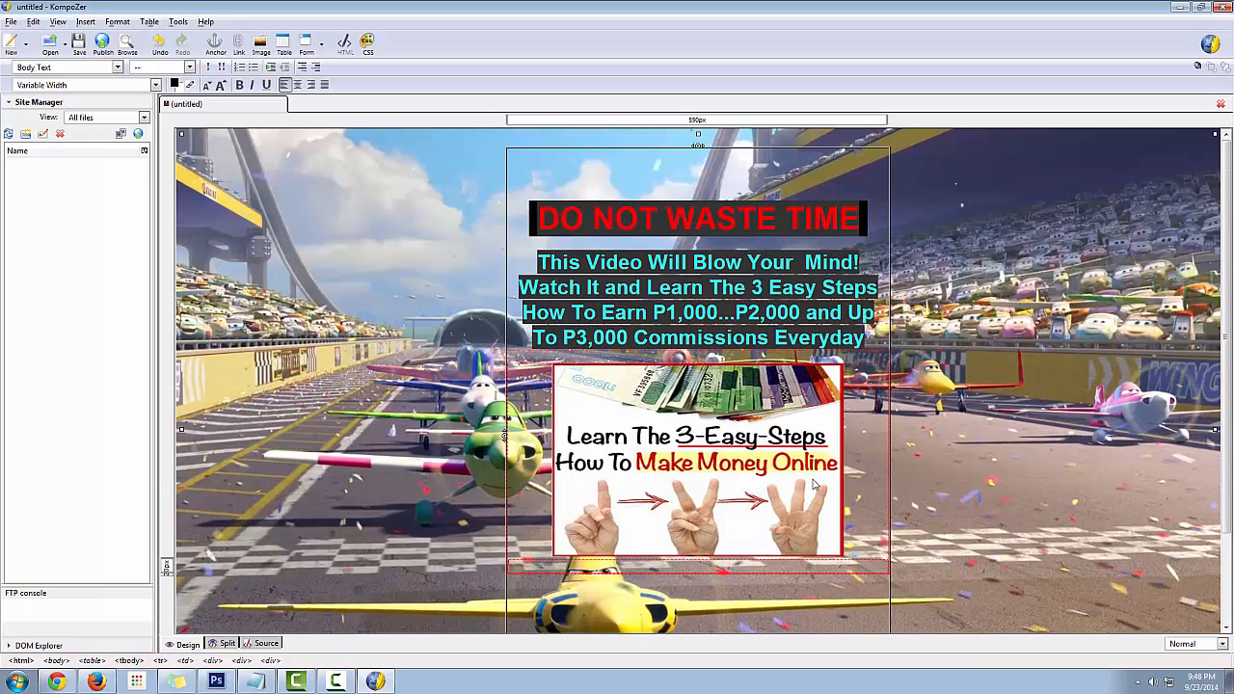
scroll(814, 485, "down", 1)
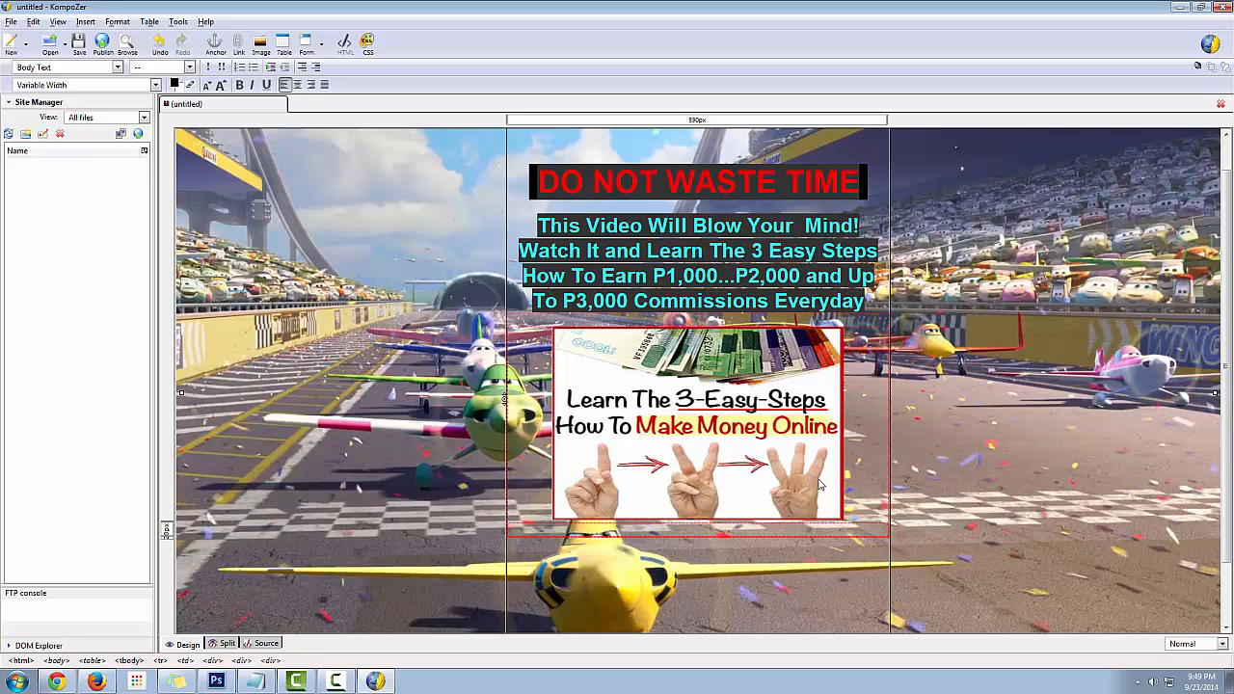
scroll(820, 484, "down", 2)
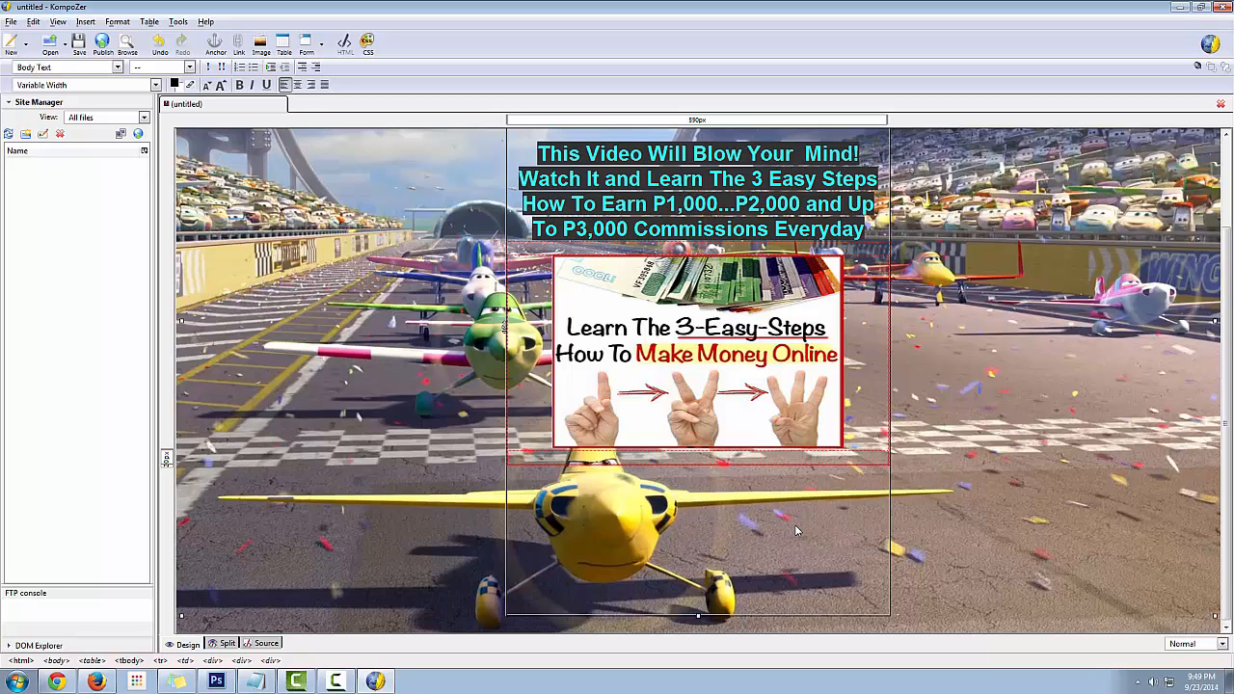
key("Return")
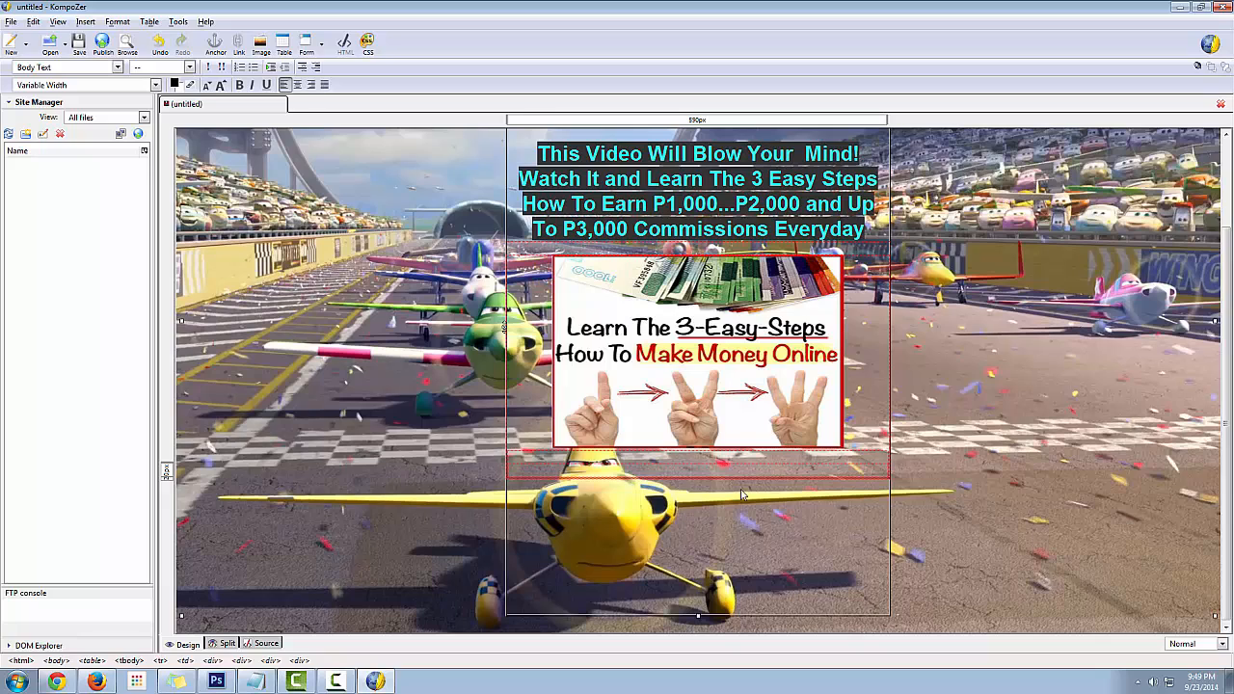
scroll(732, 485, "up", 1)
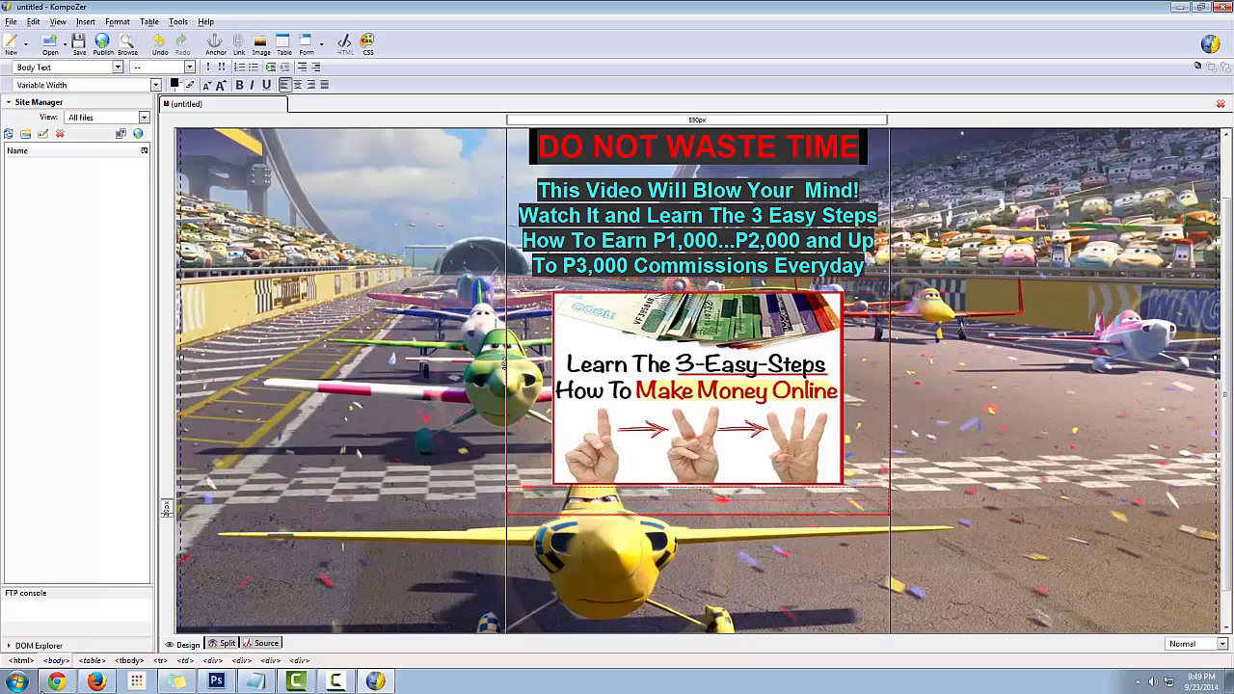
- Switch to the Chrome browser and upload the "sign in" picture from the Desktop to the Photobucket bucket
left_click(54, 681)
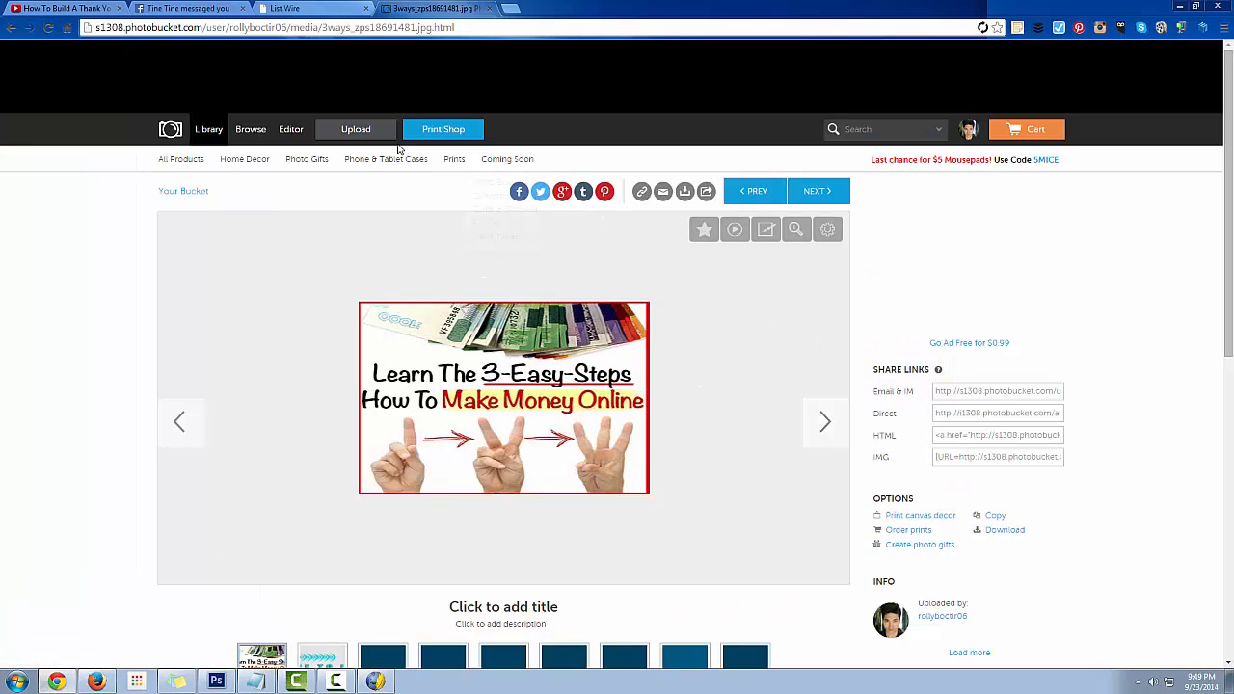
left_click(348, 133)
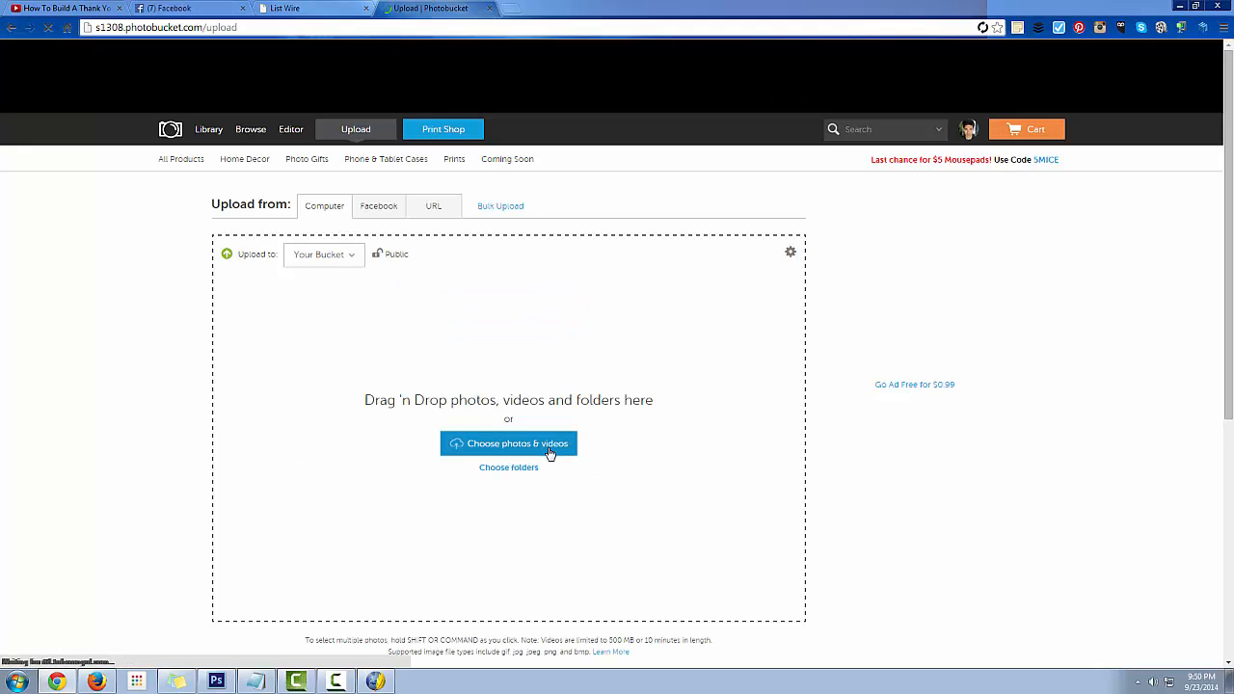
left_click(549, 449)
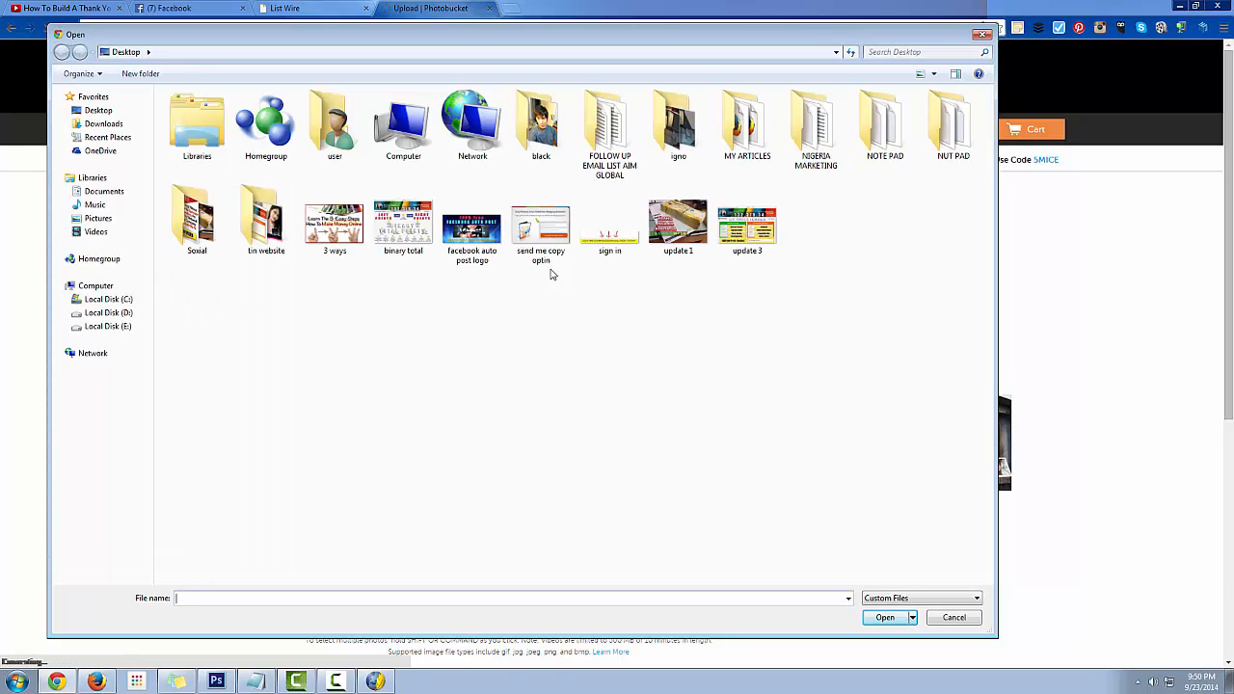
left_click(617, 230)
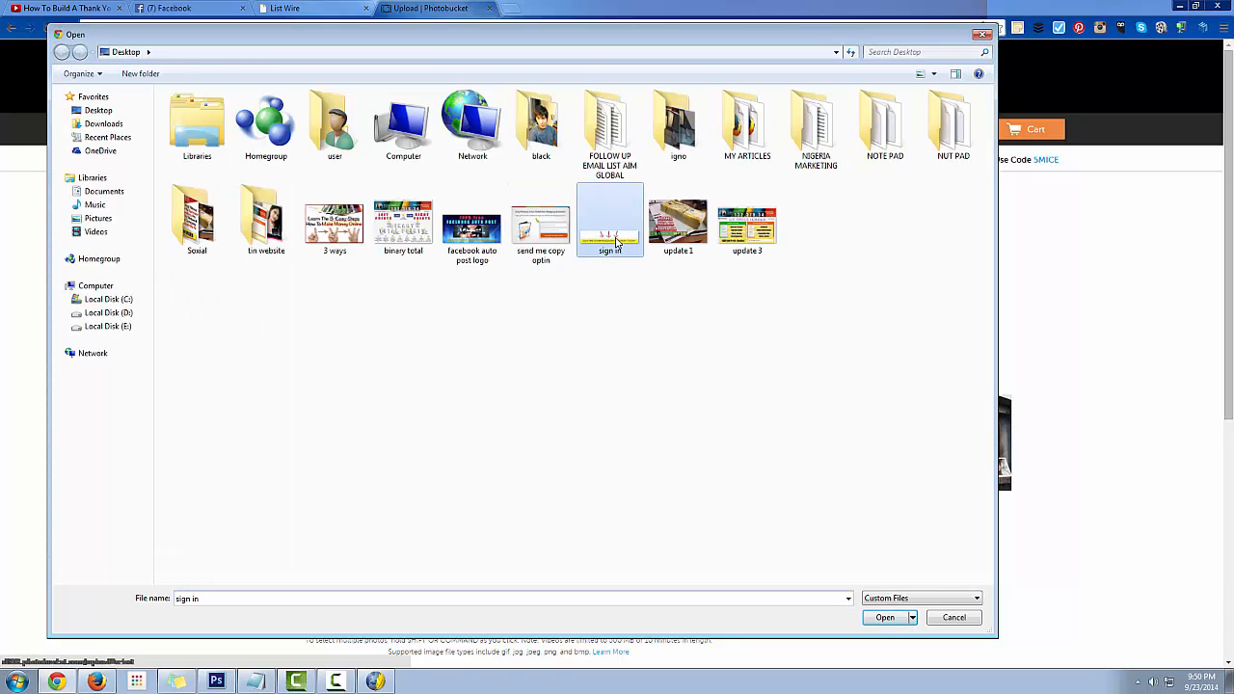
left_click(885, 617)
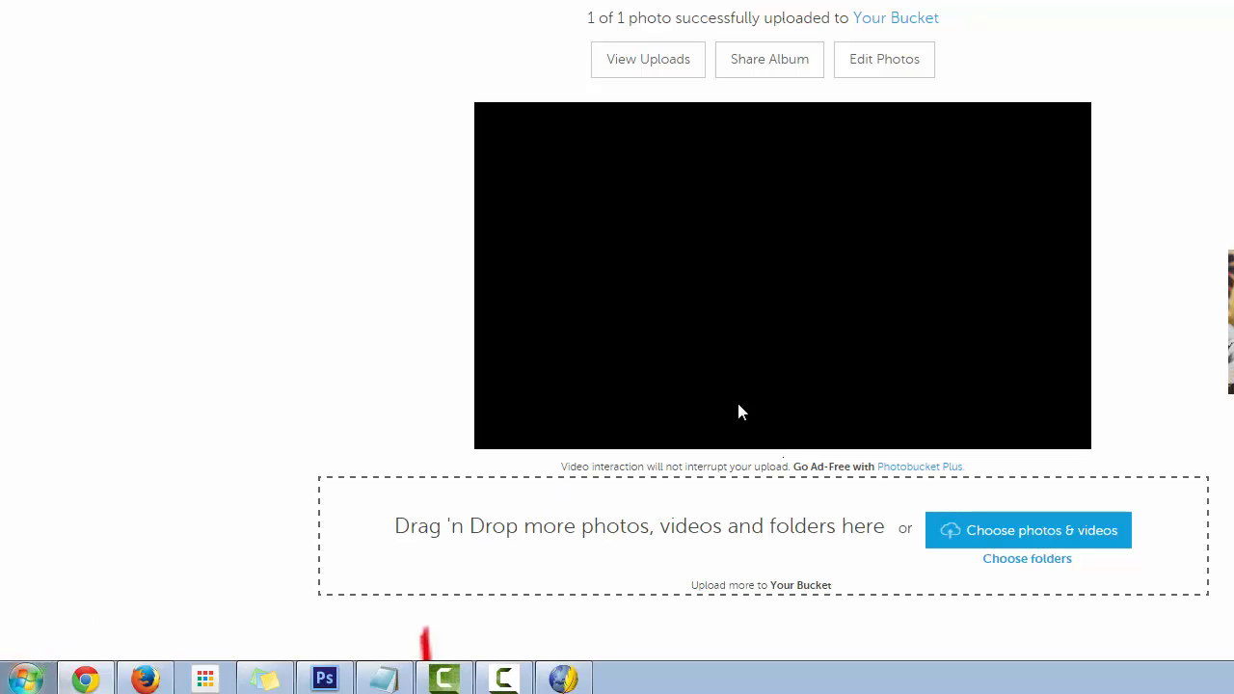
key("super")
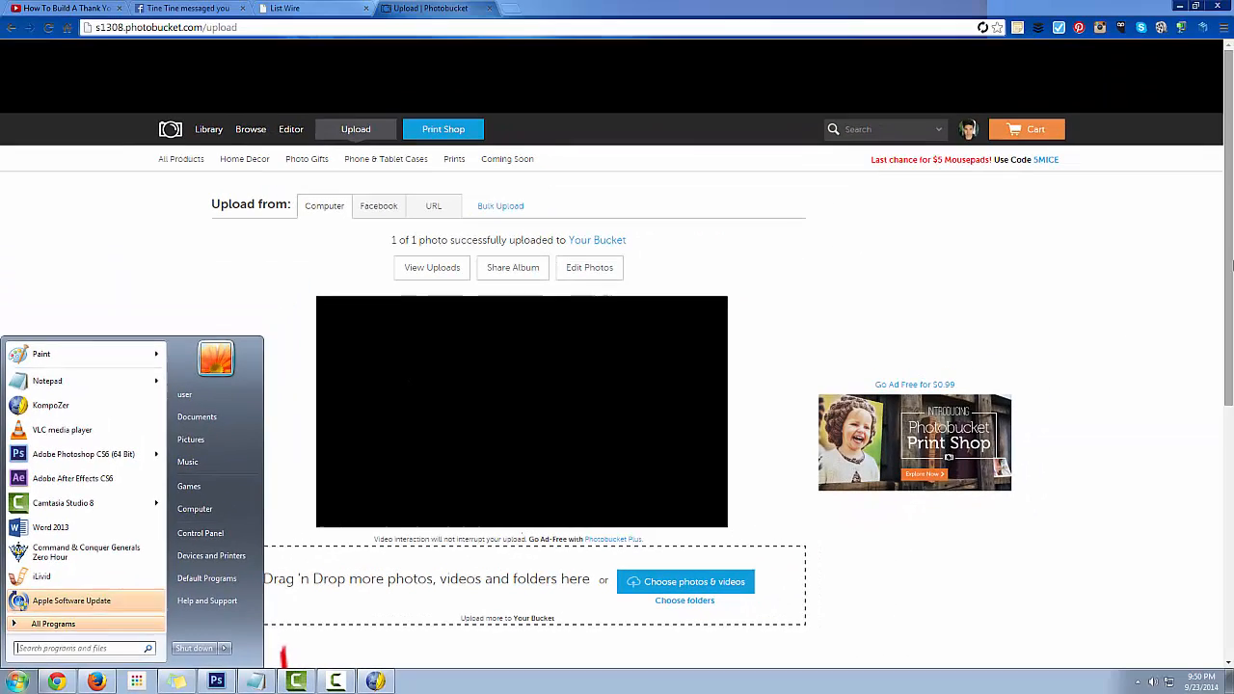
left_click(1232, 265)
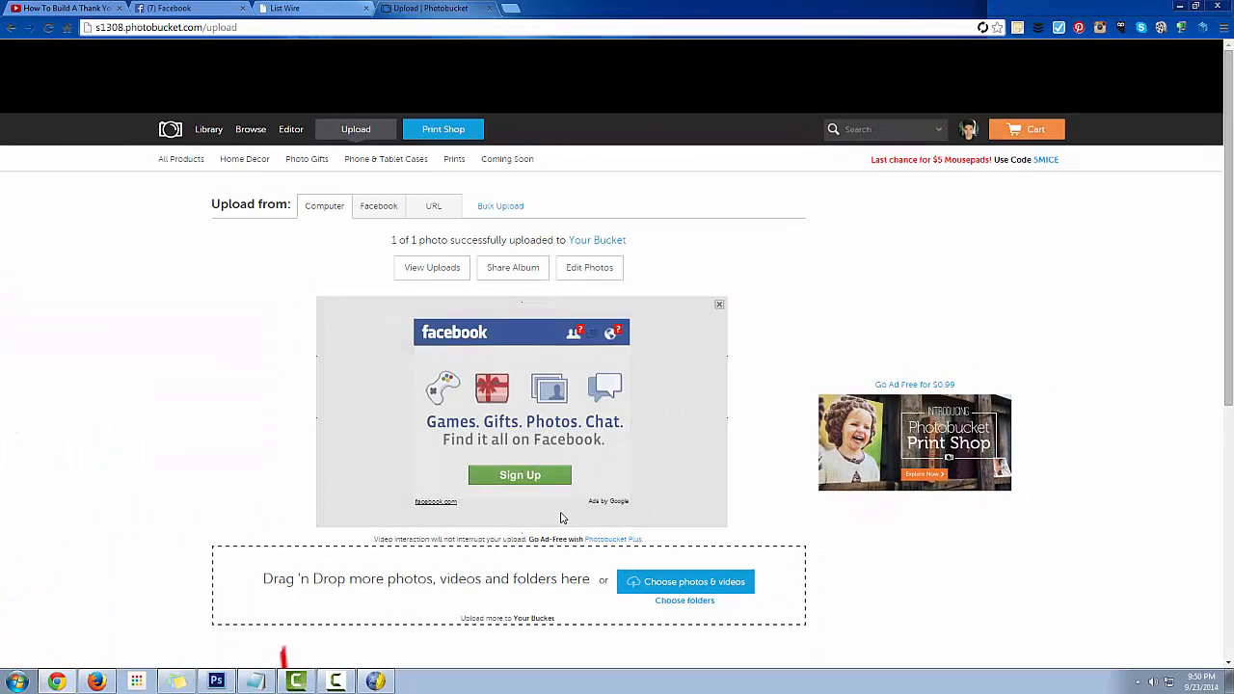
- Open the uploaded "sign in" picture and copy its direct link
scroll(563, 519, "down", 1)
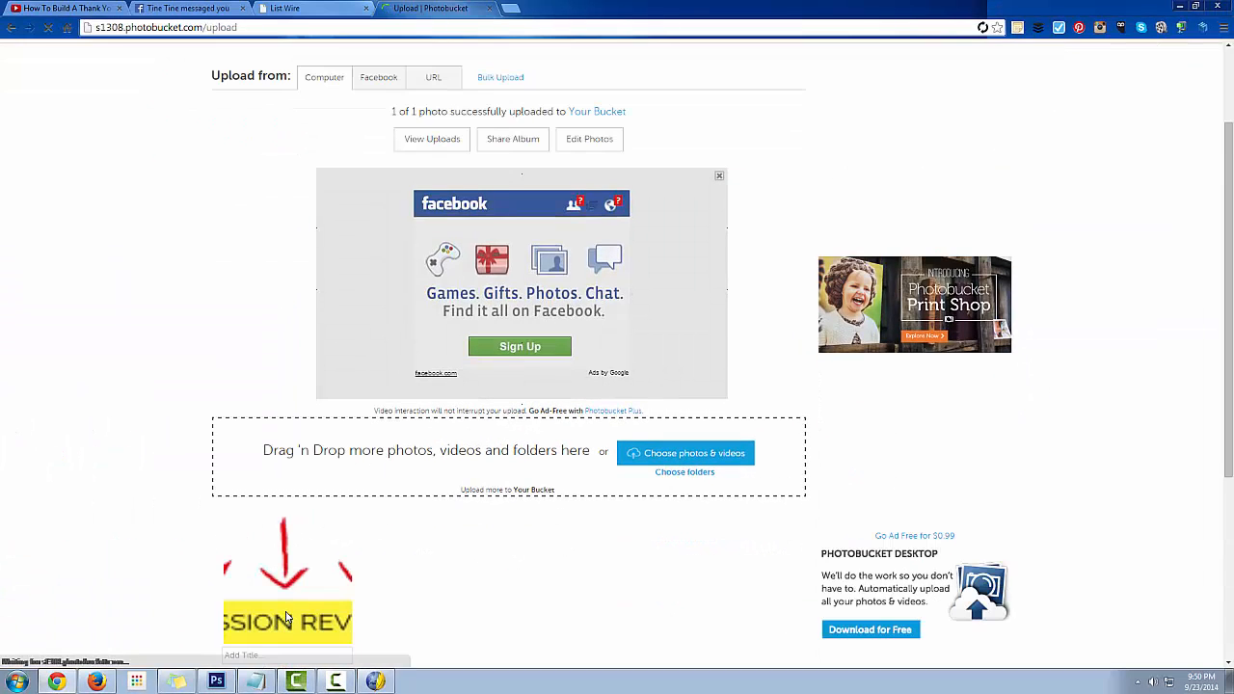
scroll(285, 618, "down", 1)
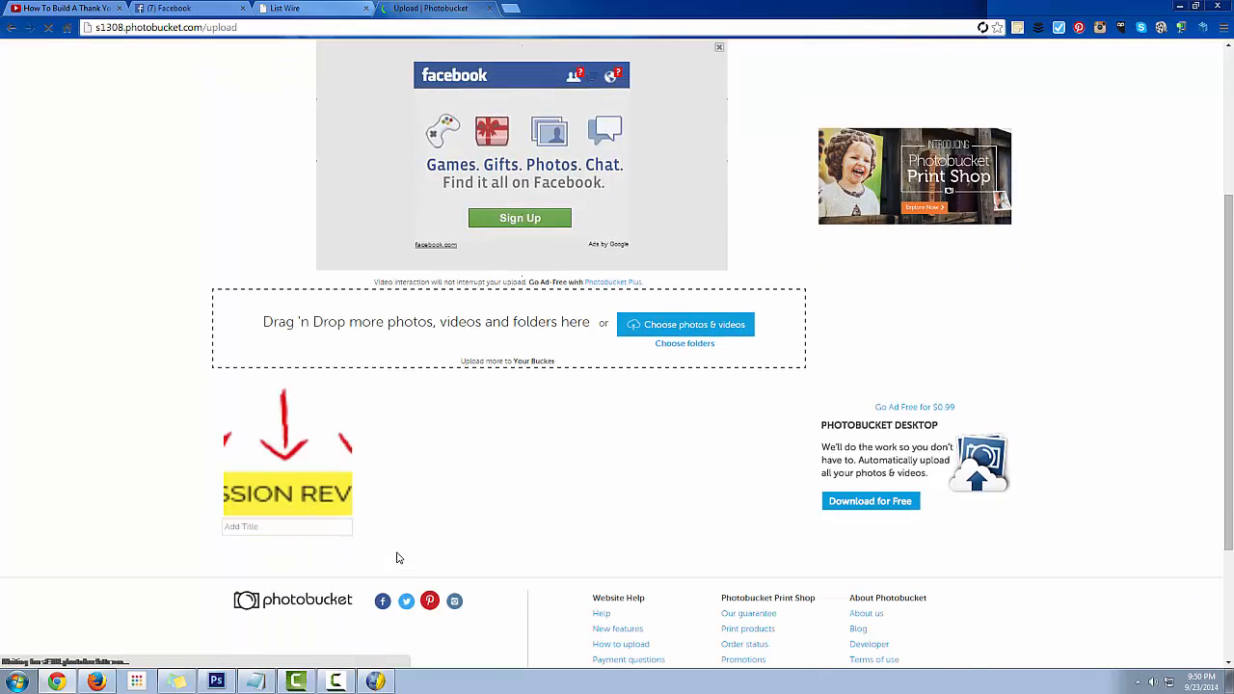
left_click(317, 498)
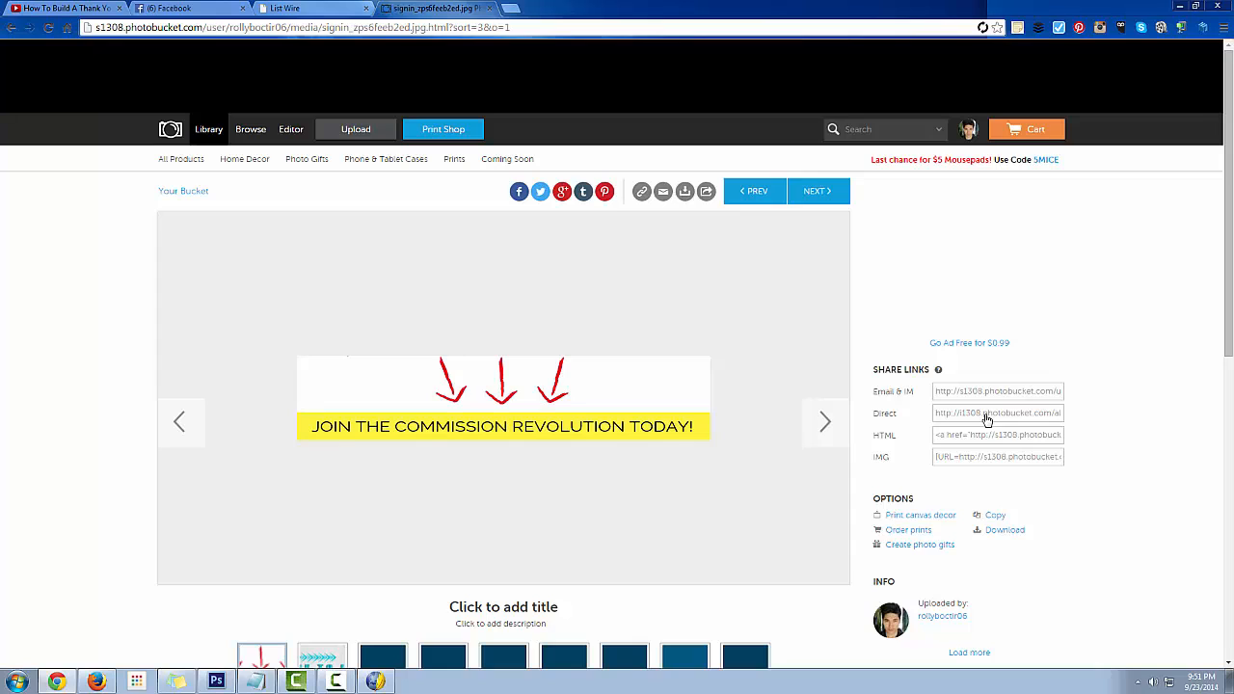
left_click(987, 419)
- Switch to KompoZer and insert the "sign in" image from its copied direct link, with the alternate text "CLICK HERE"
left_click(375, 681)
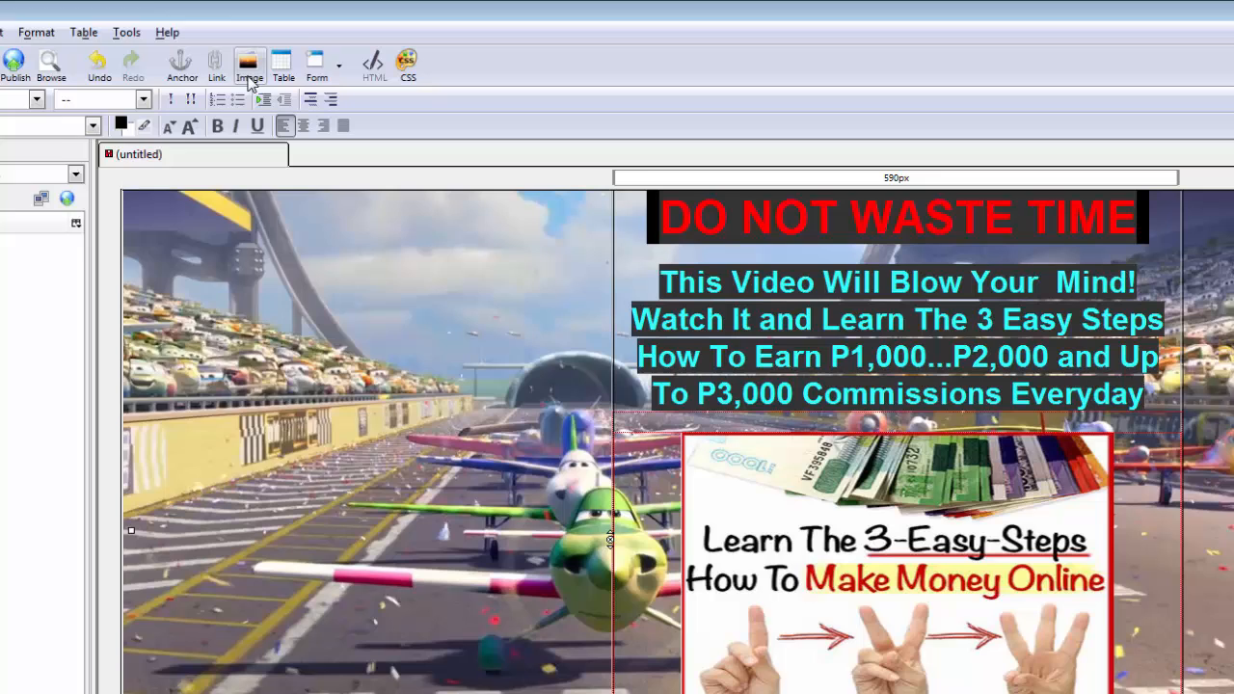
left_click(250, 81)
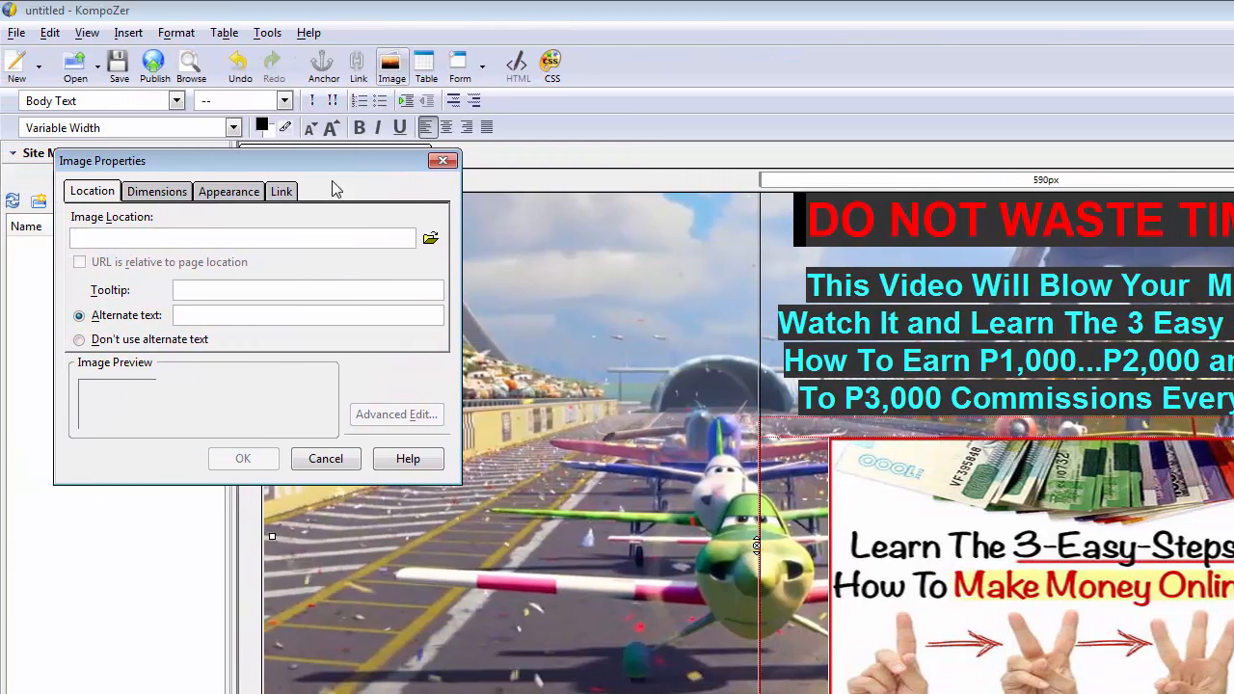
key("ctrl+v")
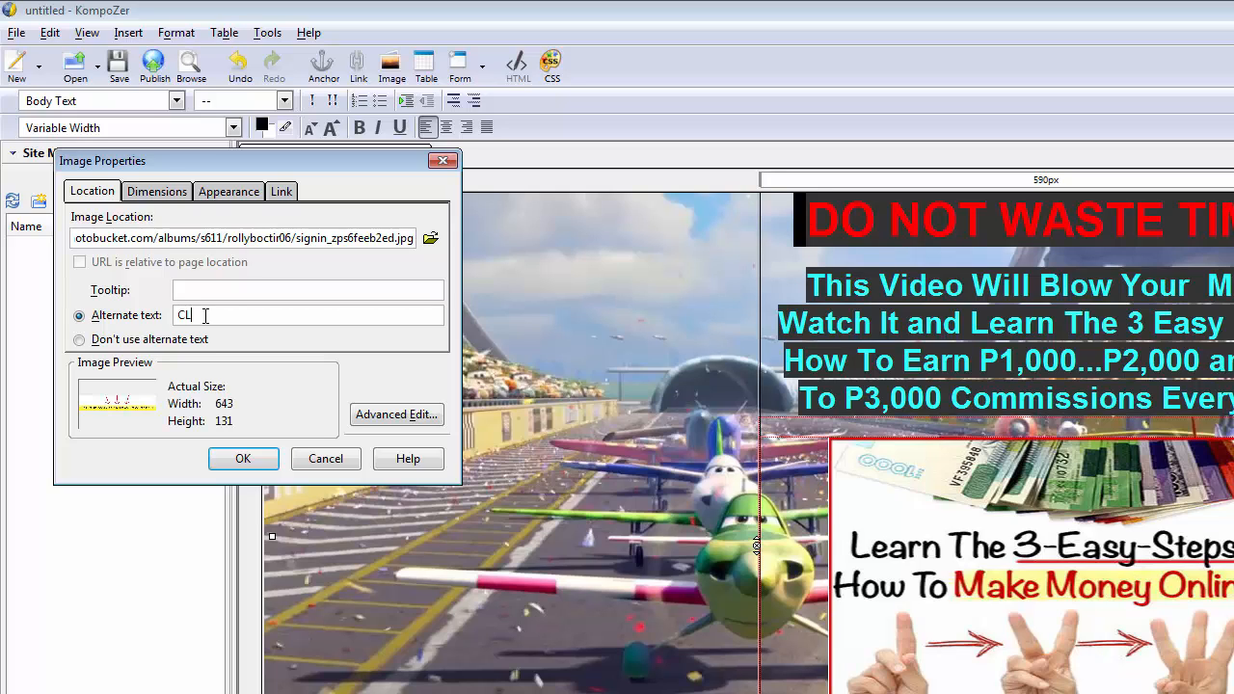
left_click(205, 315)
type("CLICK HERE")
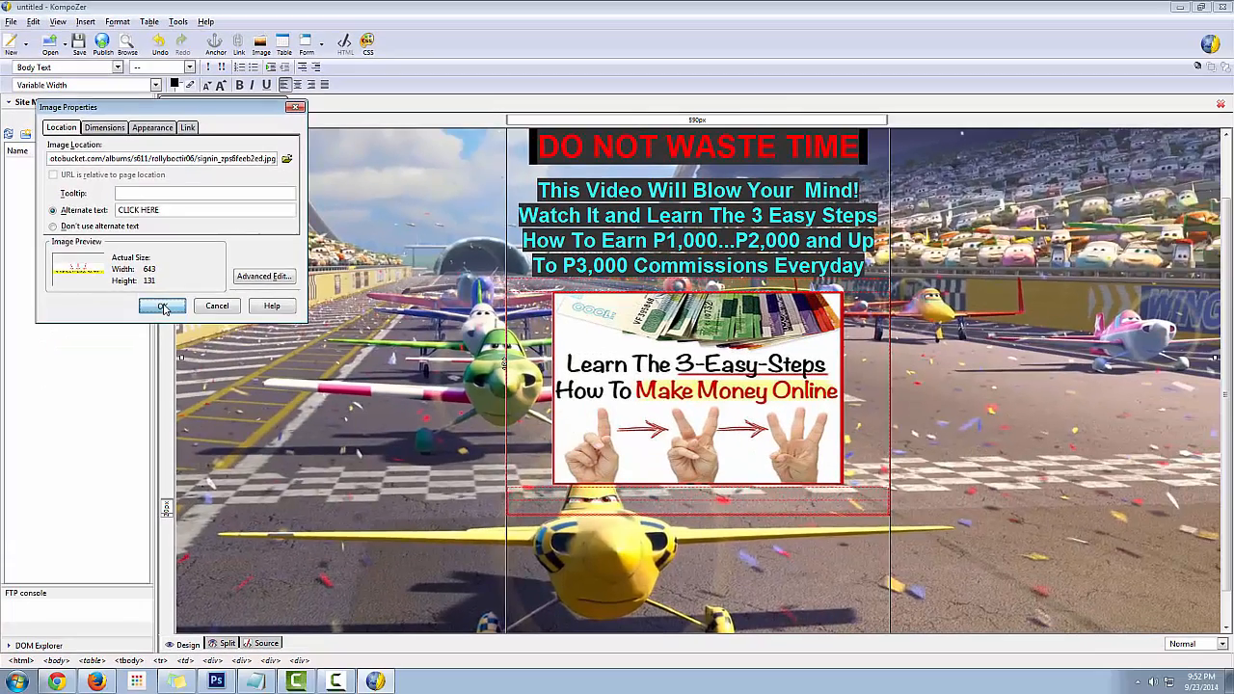
left_click(243, 458)
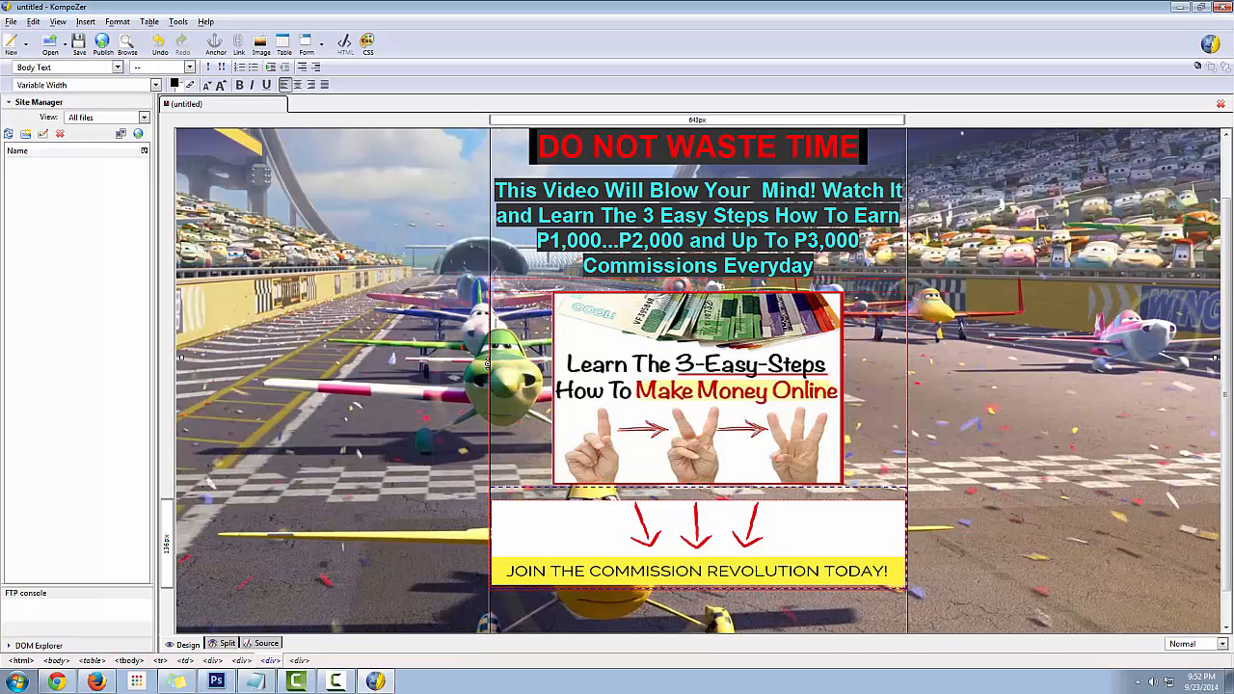
- Switch to the Chrome browser and open the My Links page of the Ignition Marketing member site
left_click(56, 681)
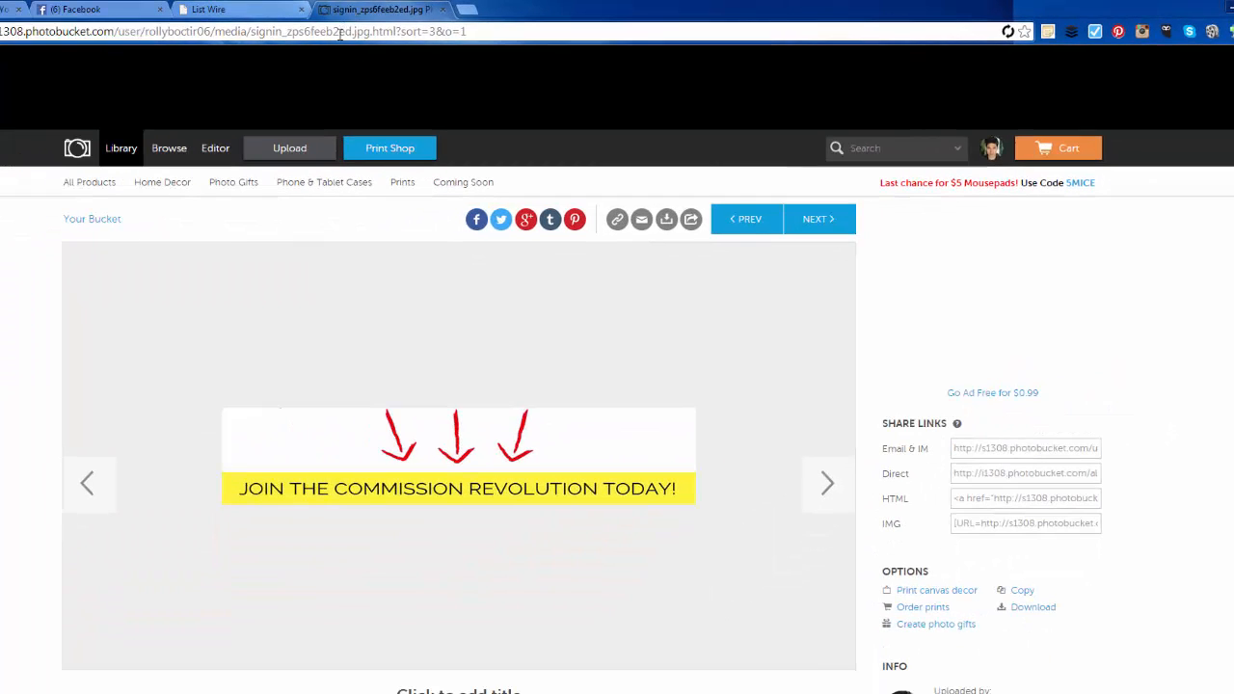
left_click(340, 32)
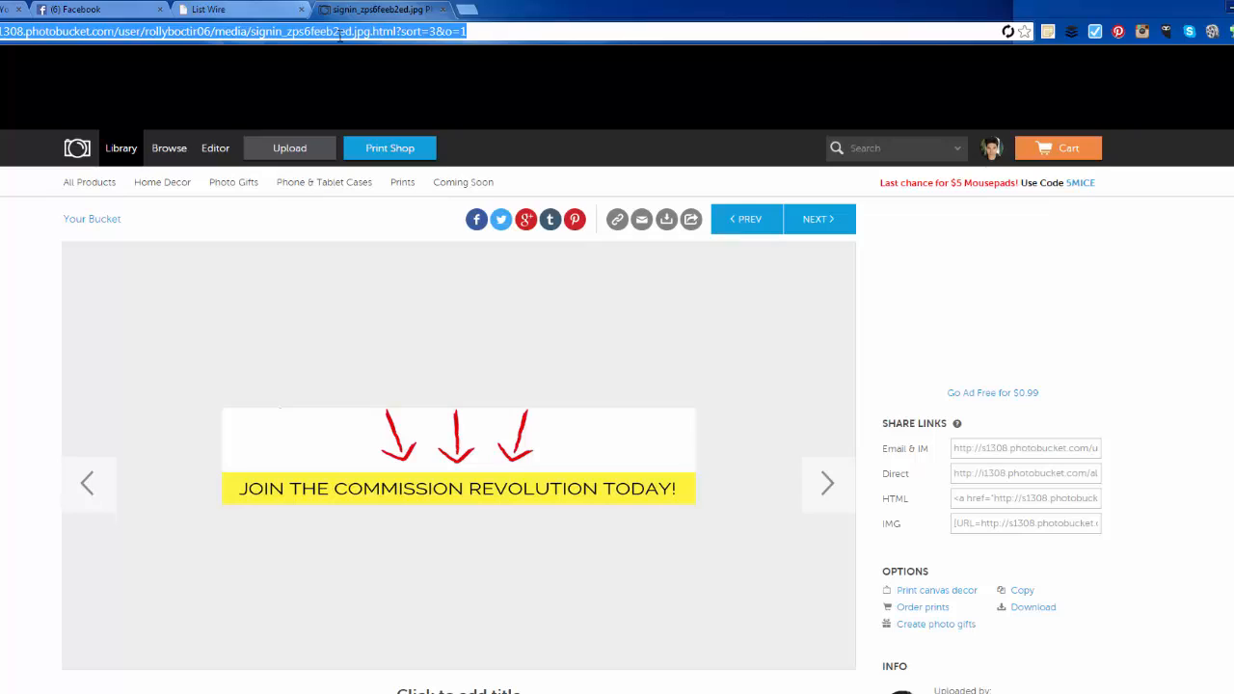
type("ig")
key("Return")
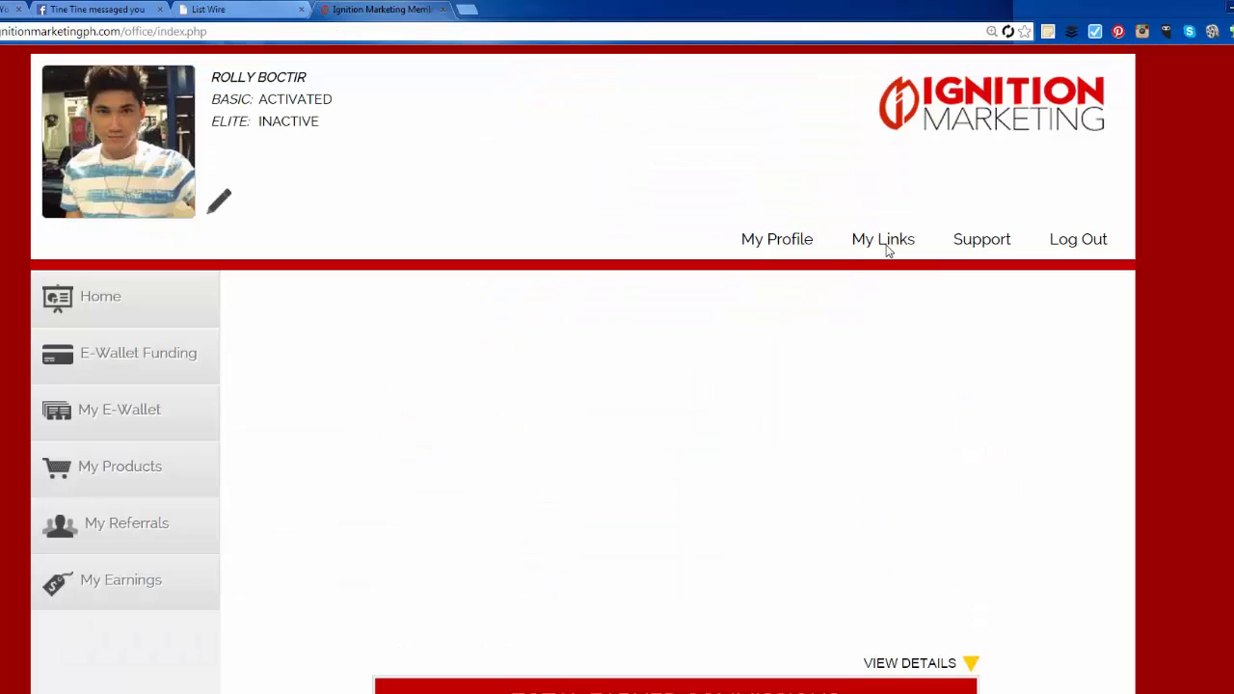
left_click(887, 247)
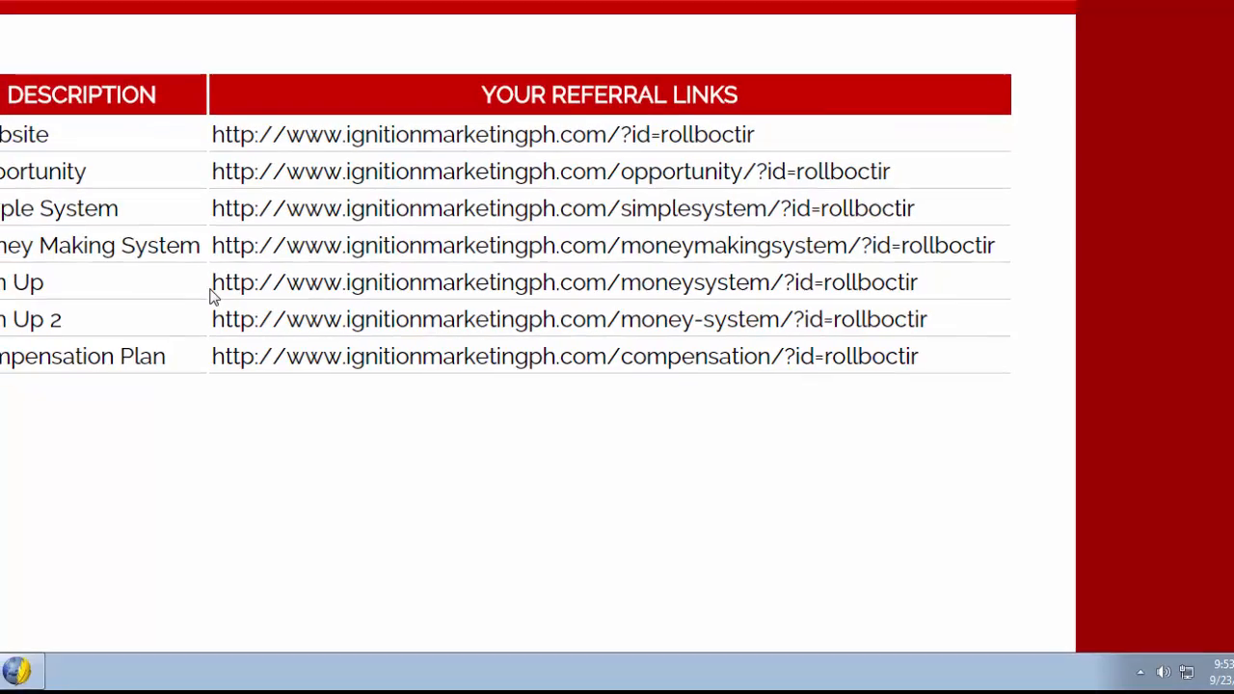
- Copy the Sign Up referral link from the table of referral links
left_click_drag(212, 282, 930, 279)
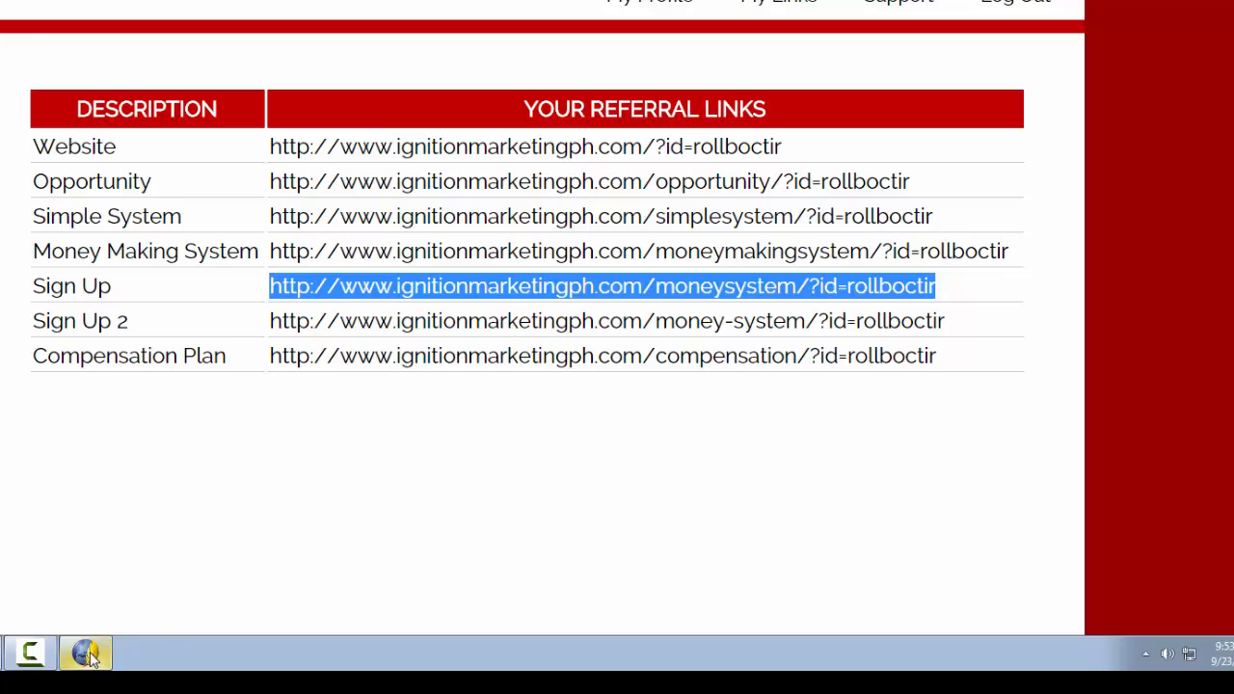
right_click(332, 278)
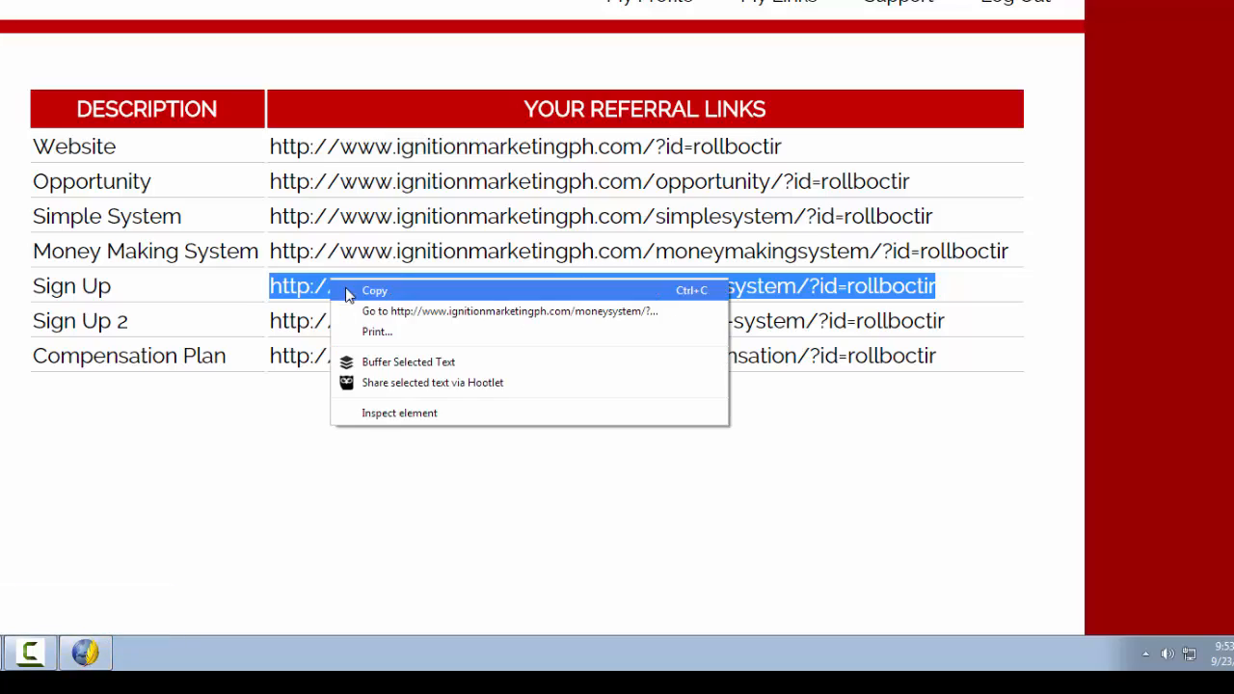
left_click(384, 282)
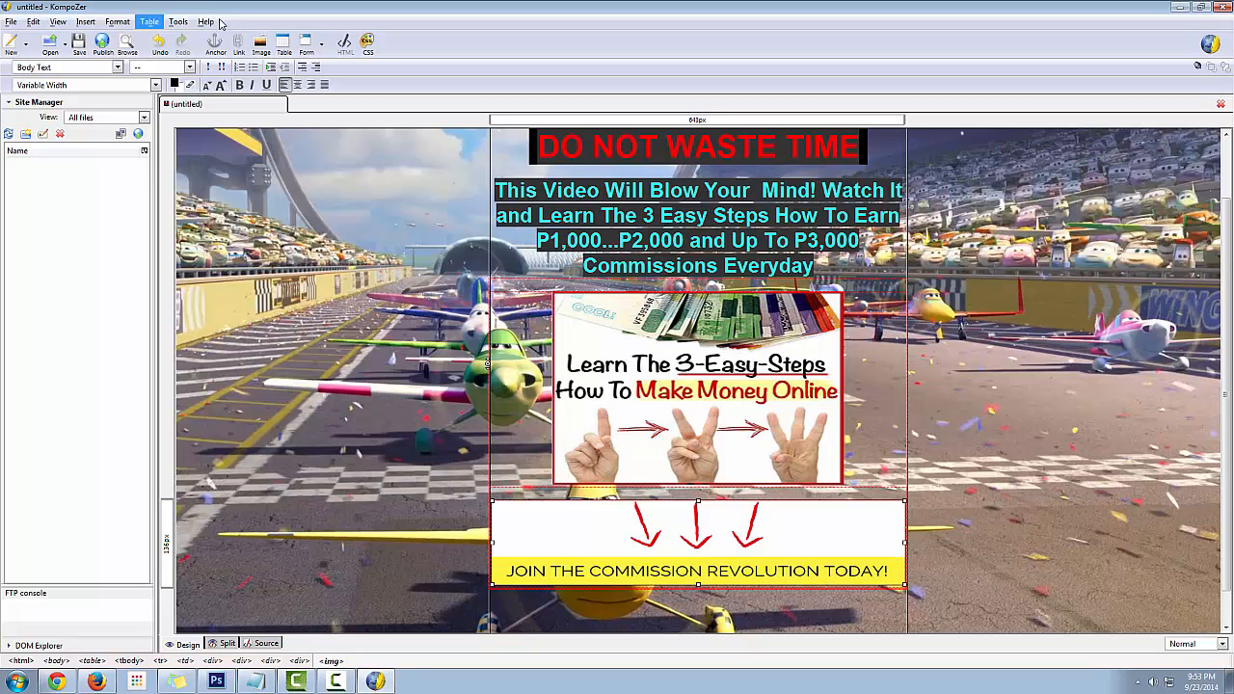
- Back in KompoZer, link the "JOIN THE COMMISSION REVOLUTION TODAY!" image to the copied Sign Up referral address
left_click(240, 48)
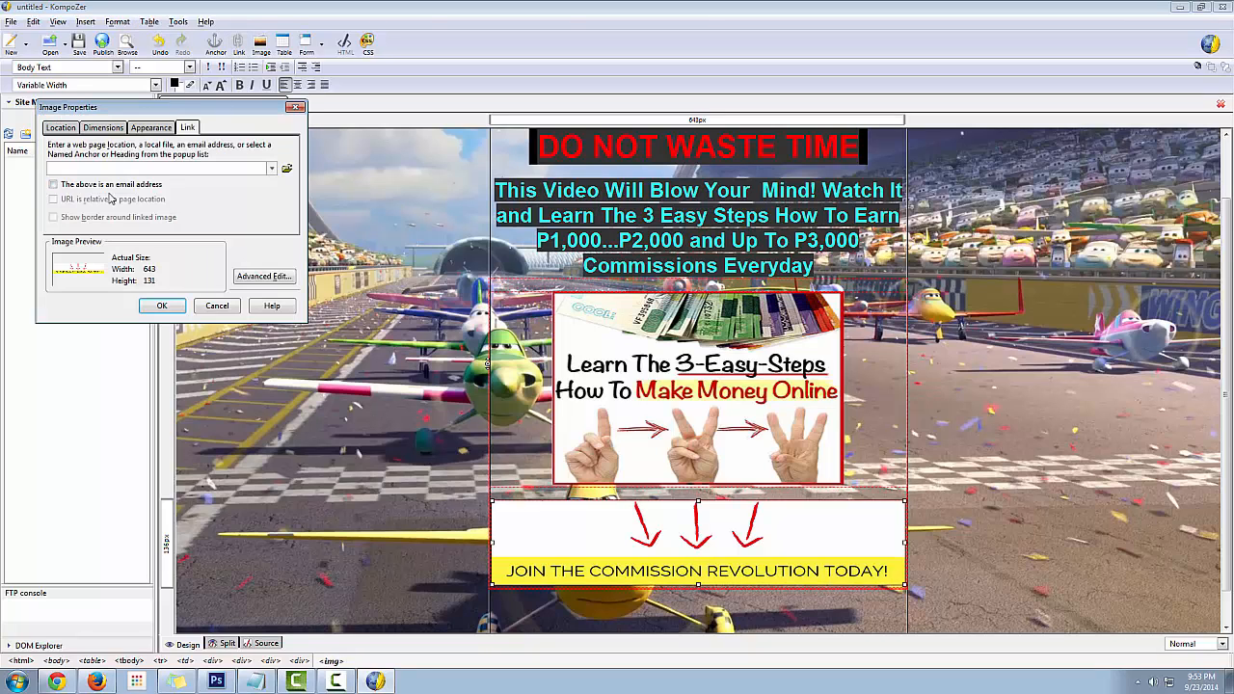
key("ctrl+v")
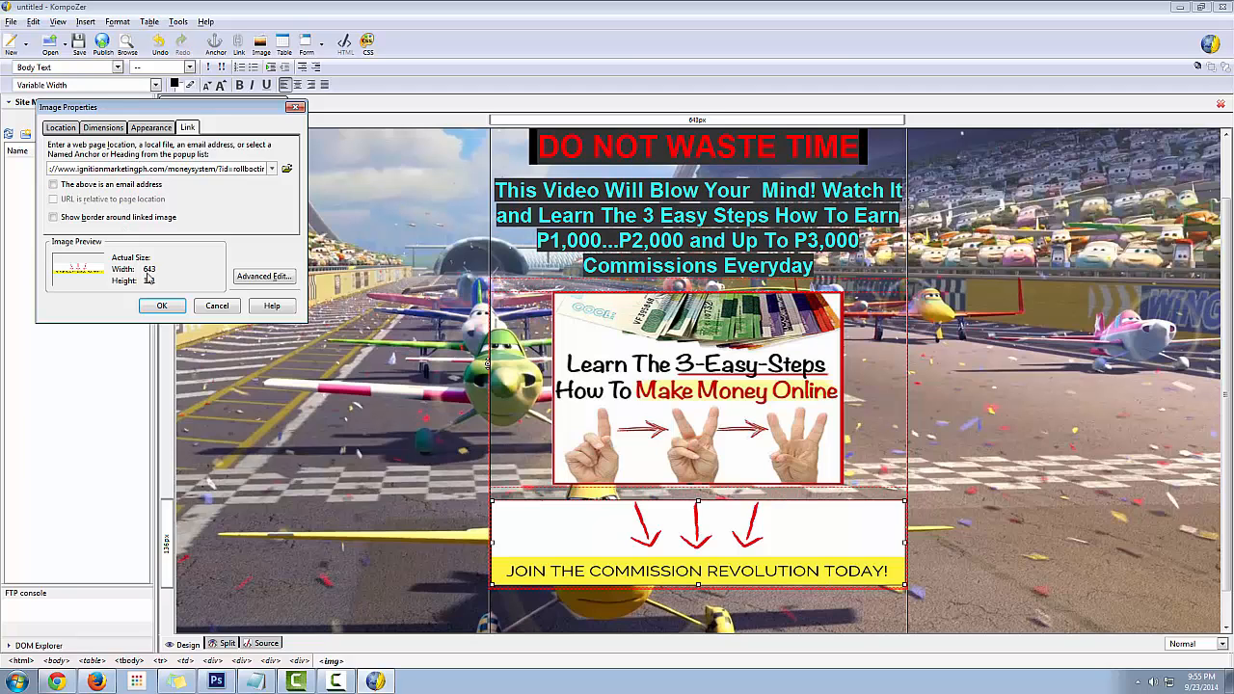
left_click(160, 307)
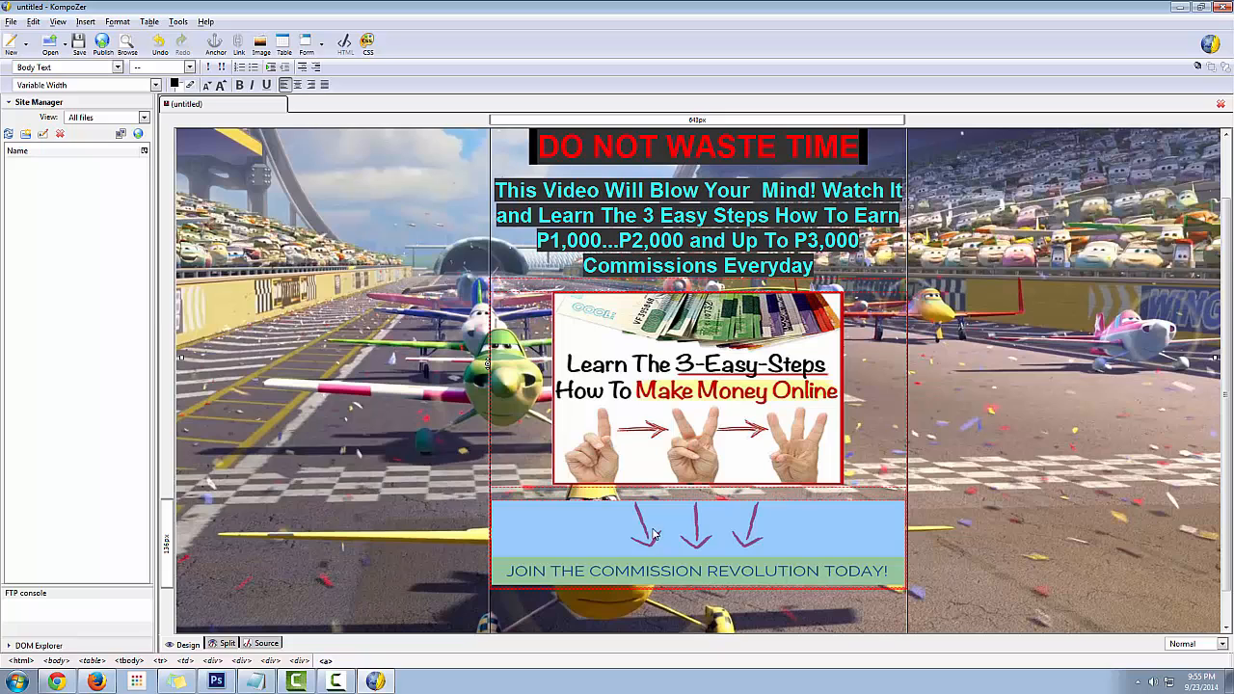
- Define a form button of type Button on the linked "JOIN THE COMMISSION REVOLUTION TODAY!" image and check the page
left_click(776, 554)
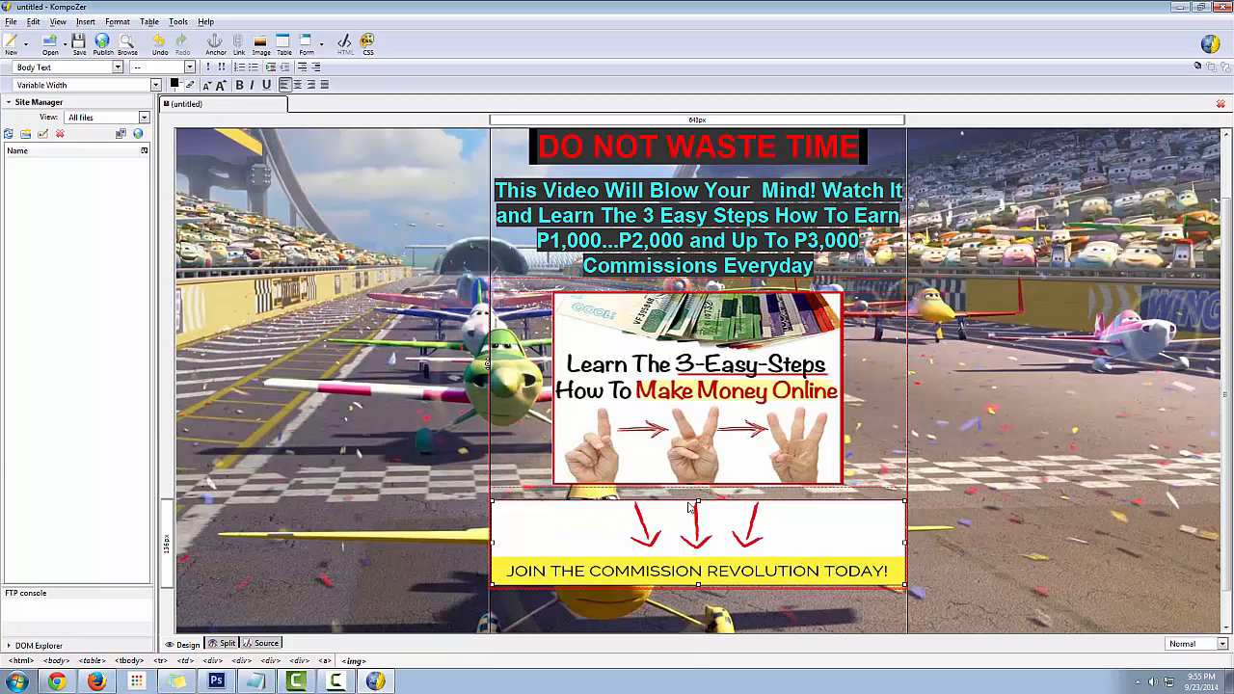
left_click(321, 42)
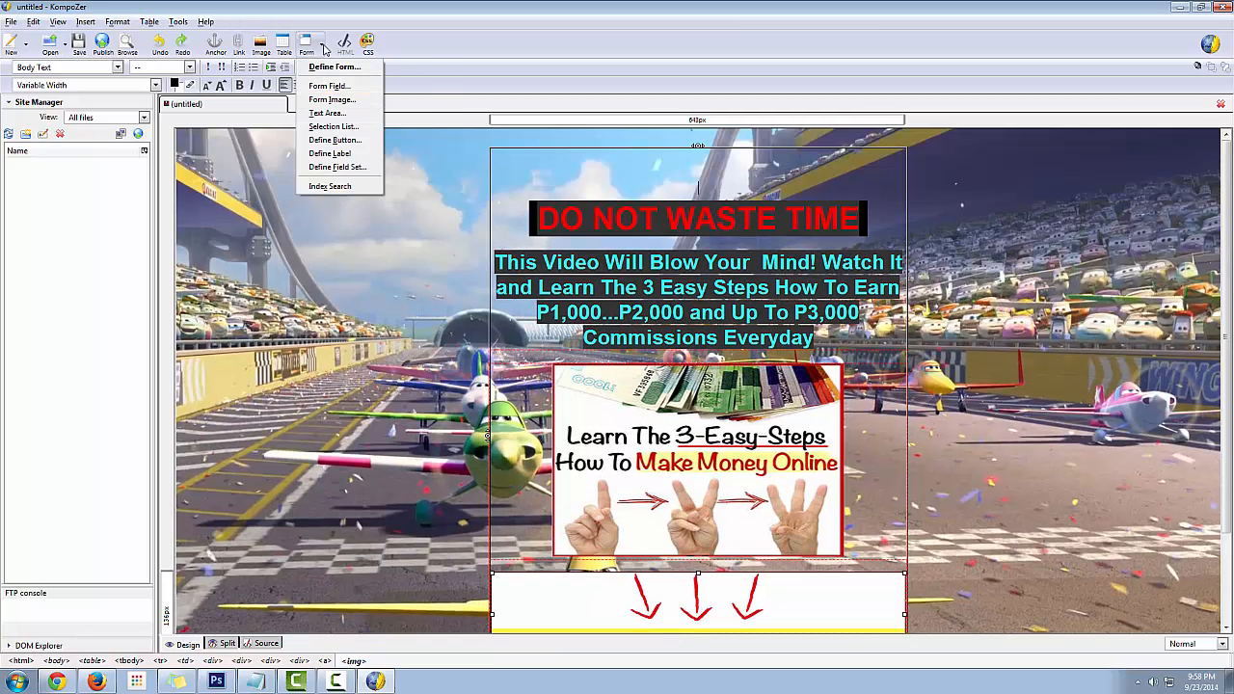
left_click(324, 48)
left_click(324, 49)
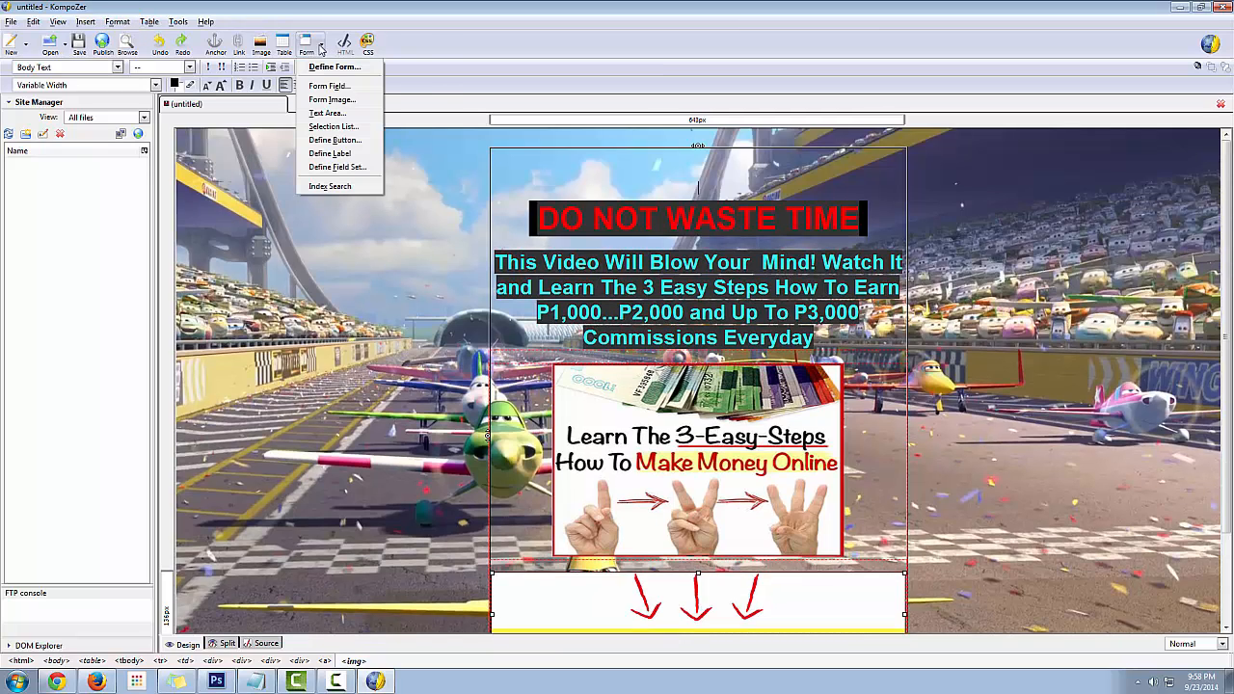
left_click(349, 145)
left_click(97, 119)
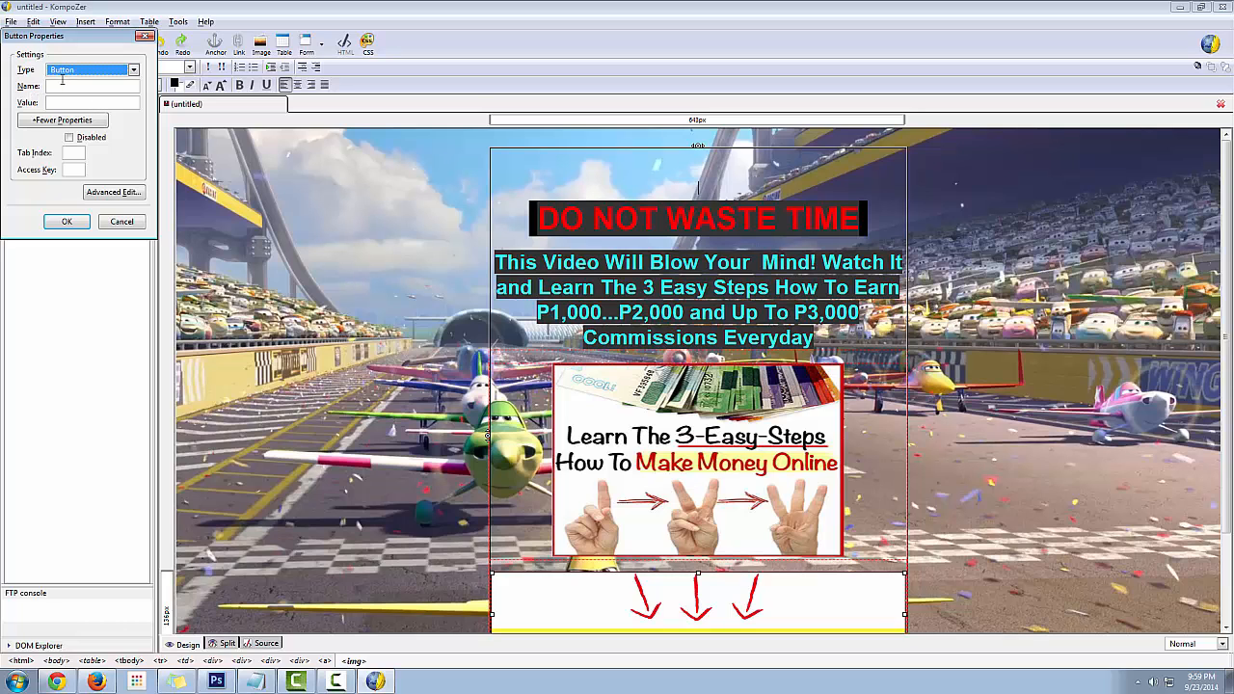
left_click(77, 230)
scroll(894, 516, "down", 2)
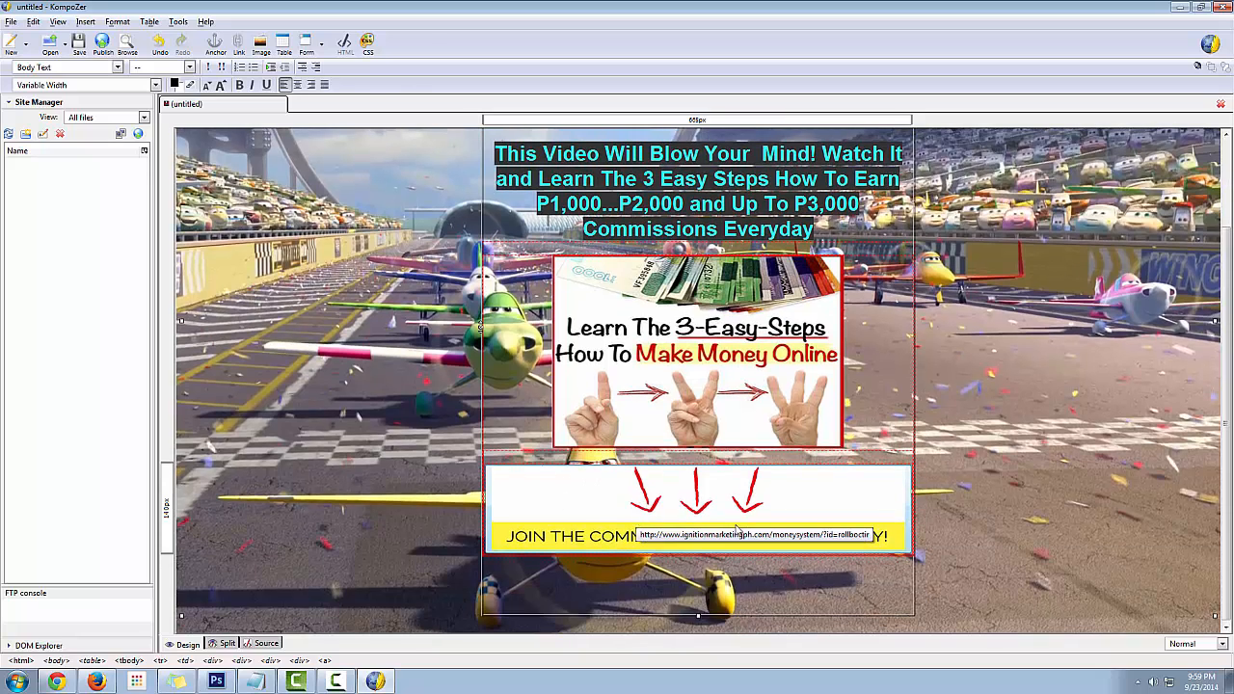
scroll(1057, 500, "up", 2)
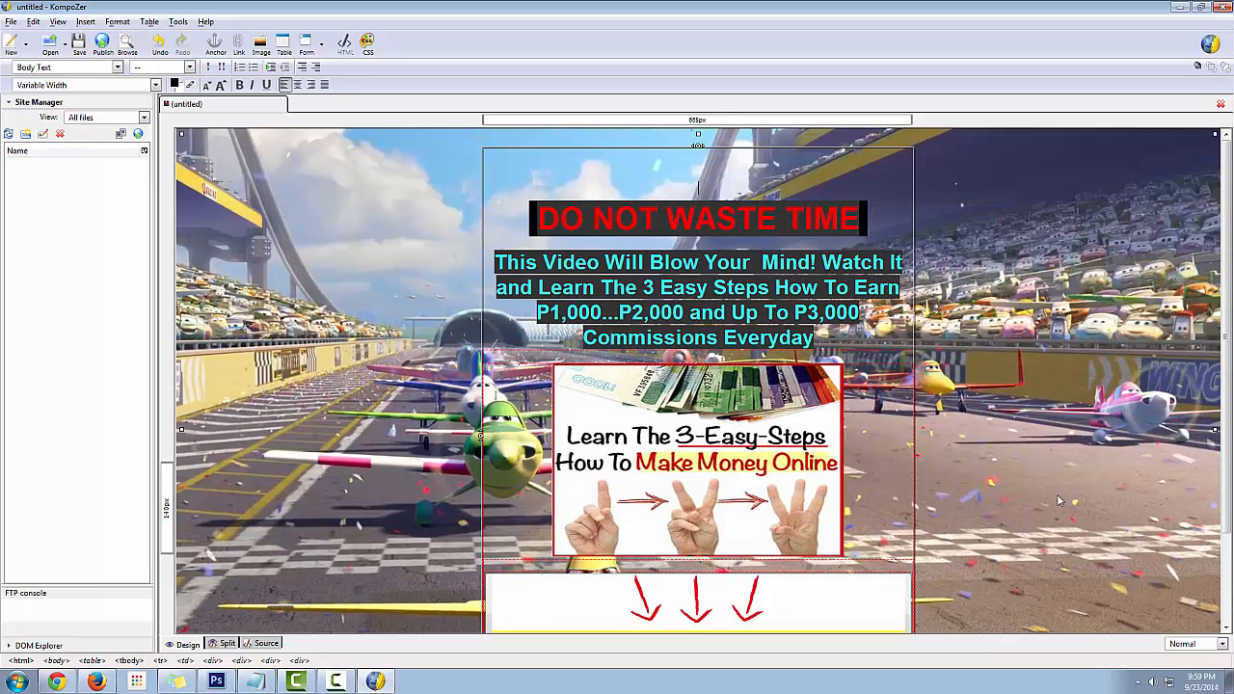
scroll(1058, 500, "down", 2)
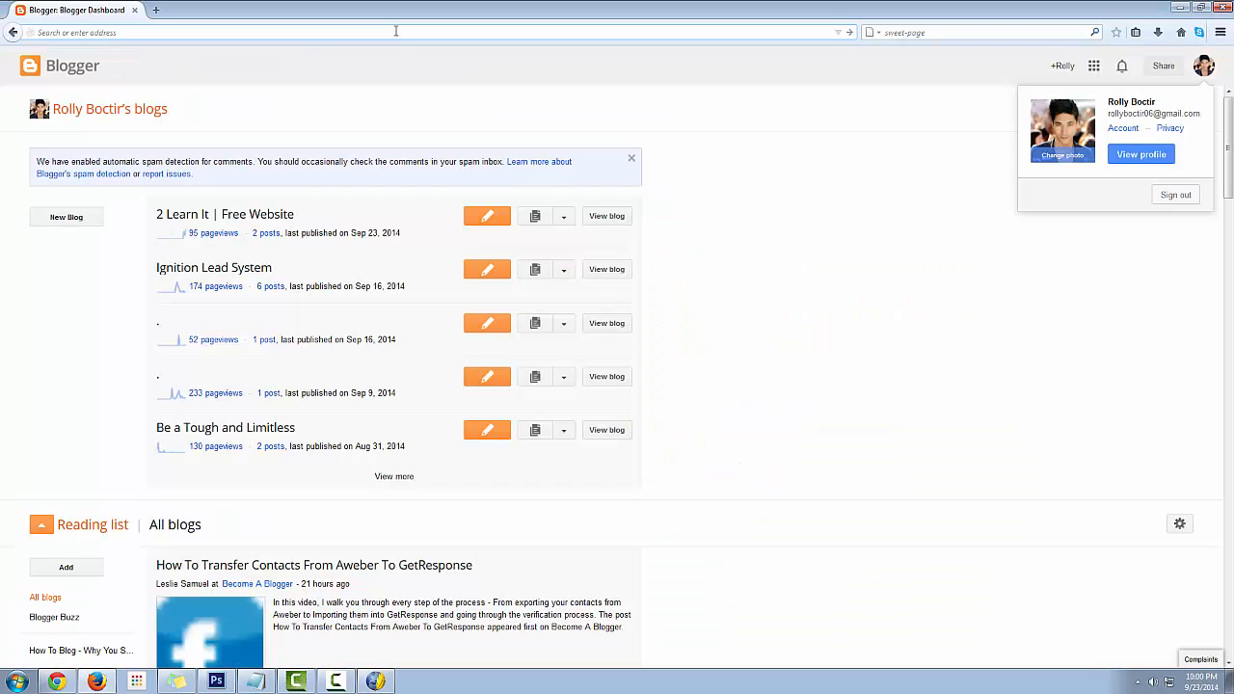
- Open blogger.com in the Firefox browser and start a new blog titled "3 ways make money"
left_click(395, 31)
type("blogger.com/")
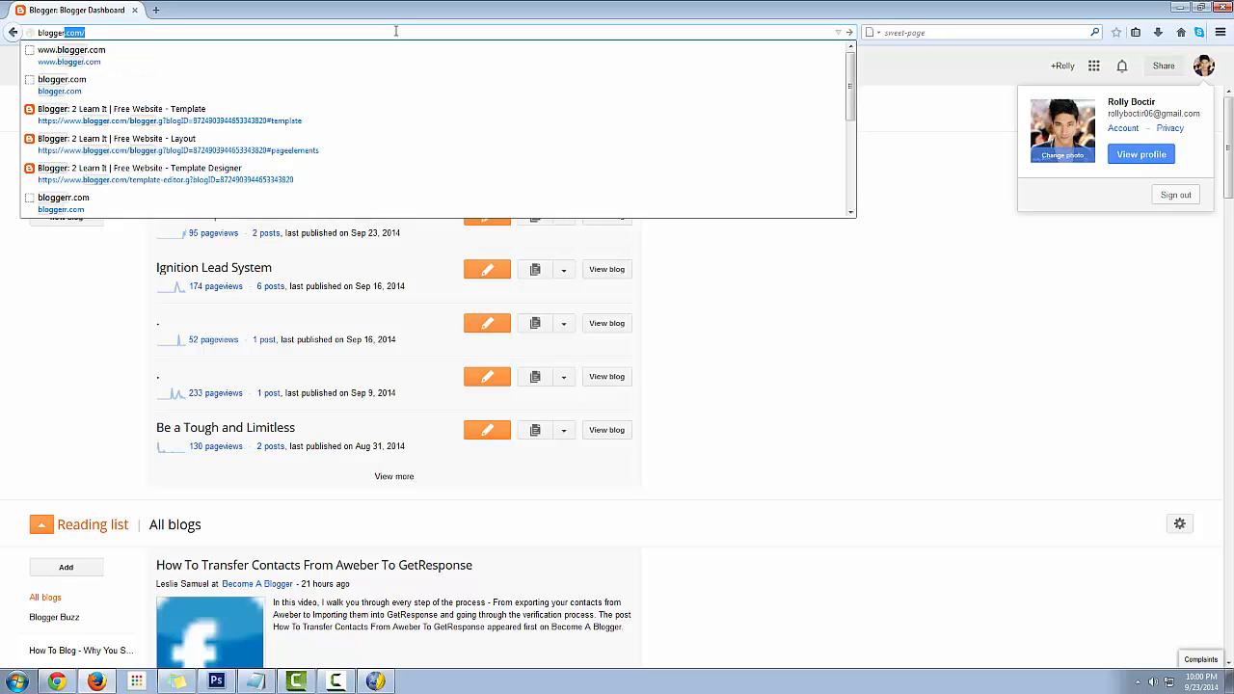
key("Return")
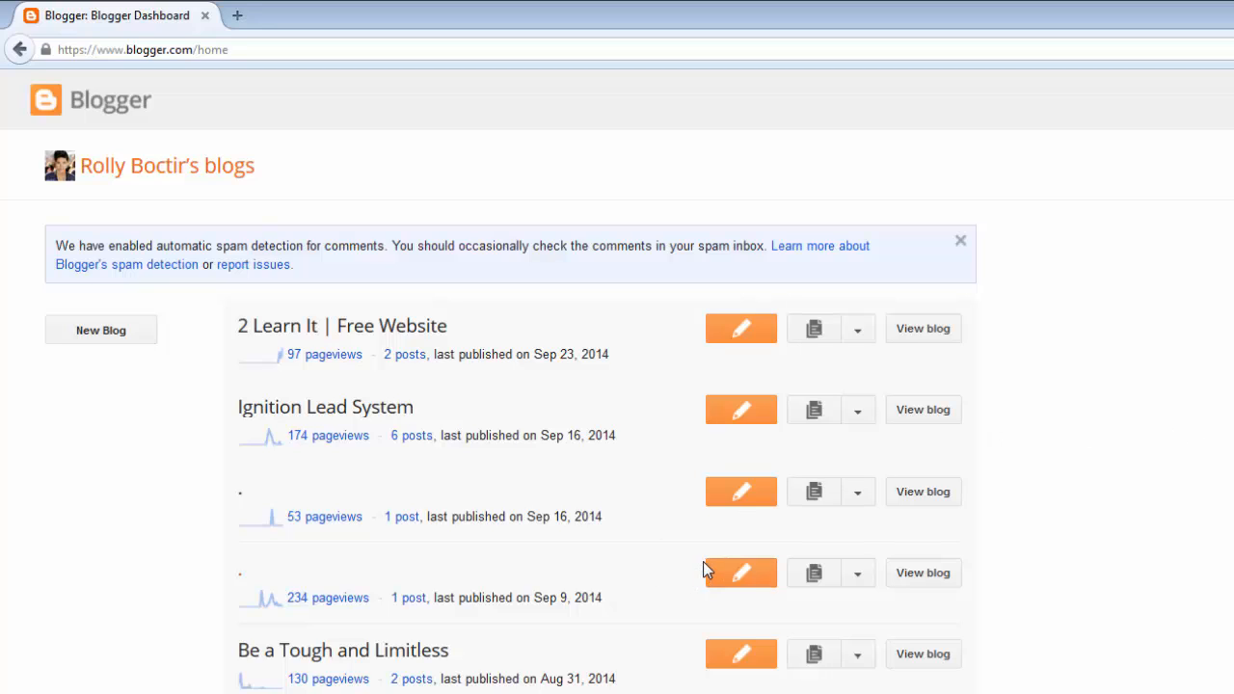
left_click(91, 335)
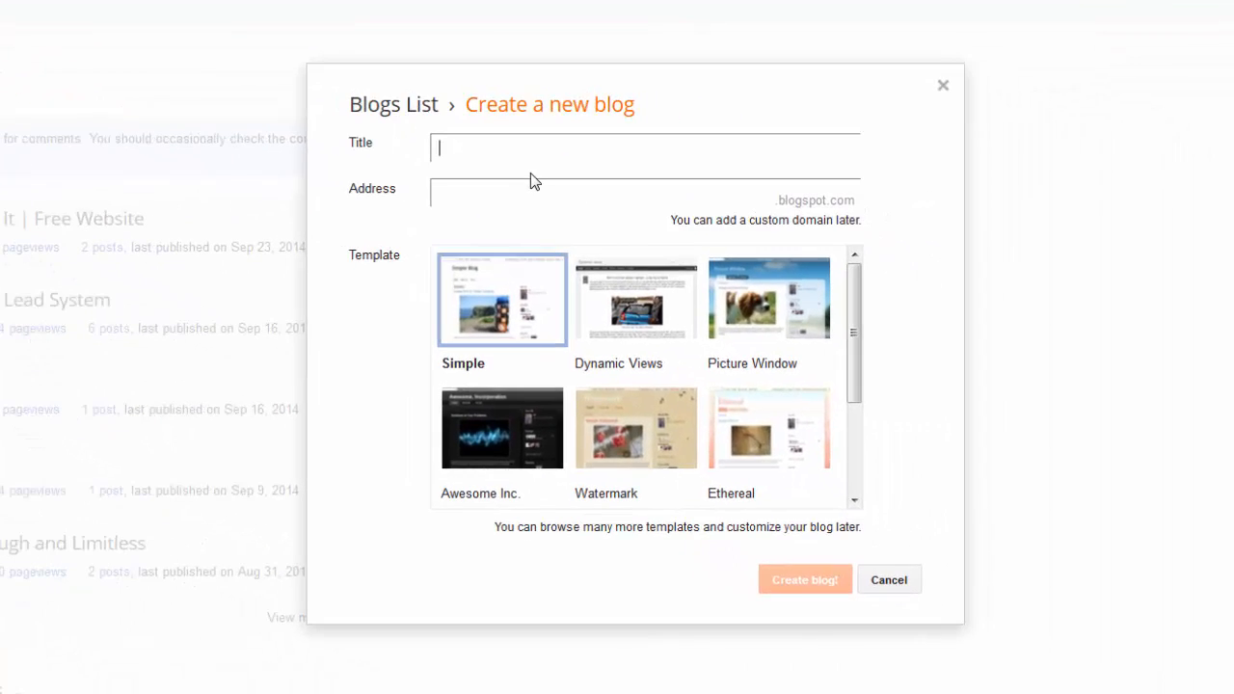
type("3 ways make money")
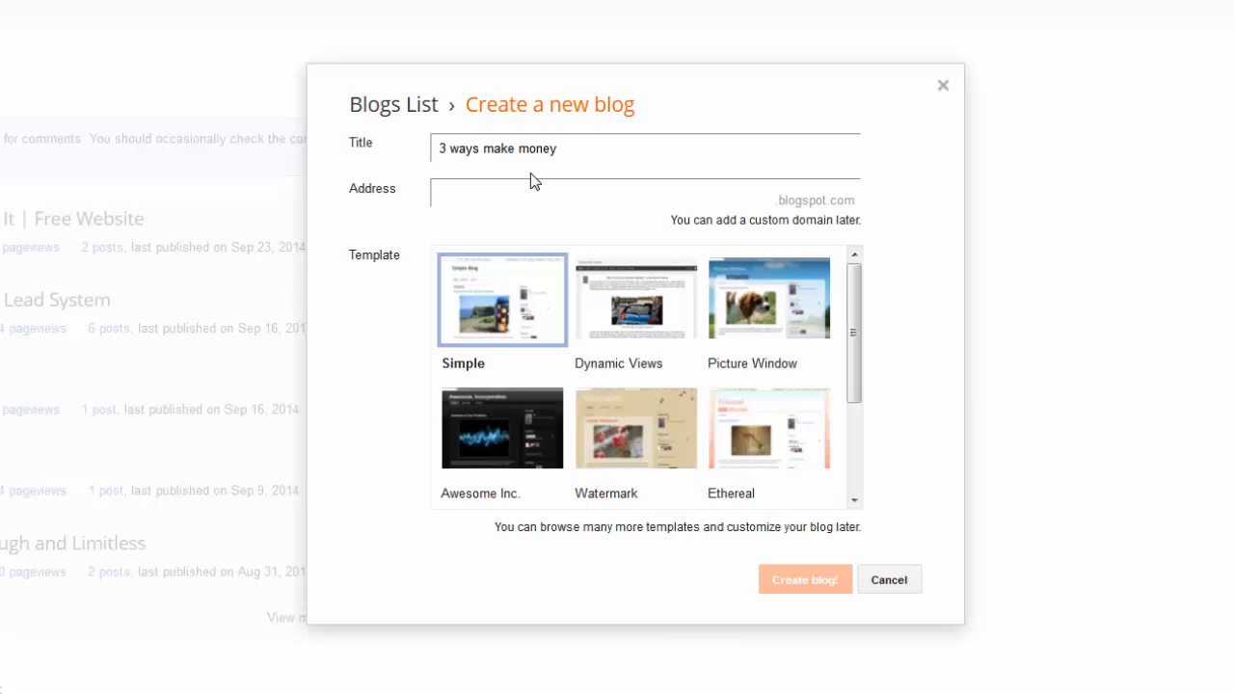
- Try the blog address "3easywaymakemoney" and clear it again
left_click(557, 199)
type("3easywaymakemoney")
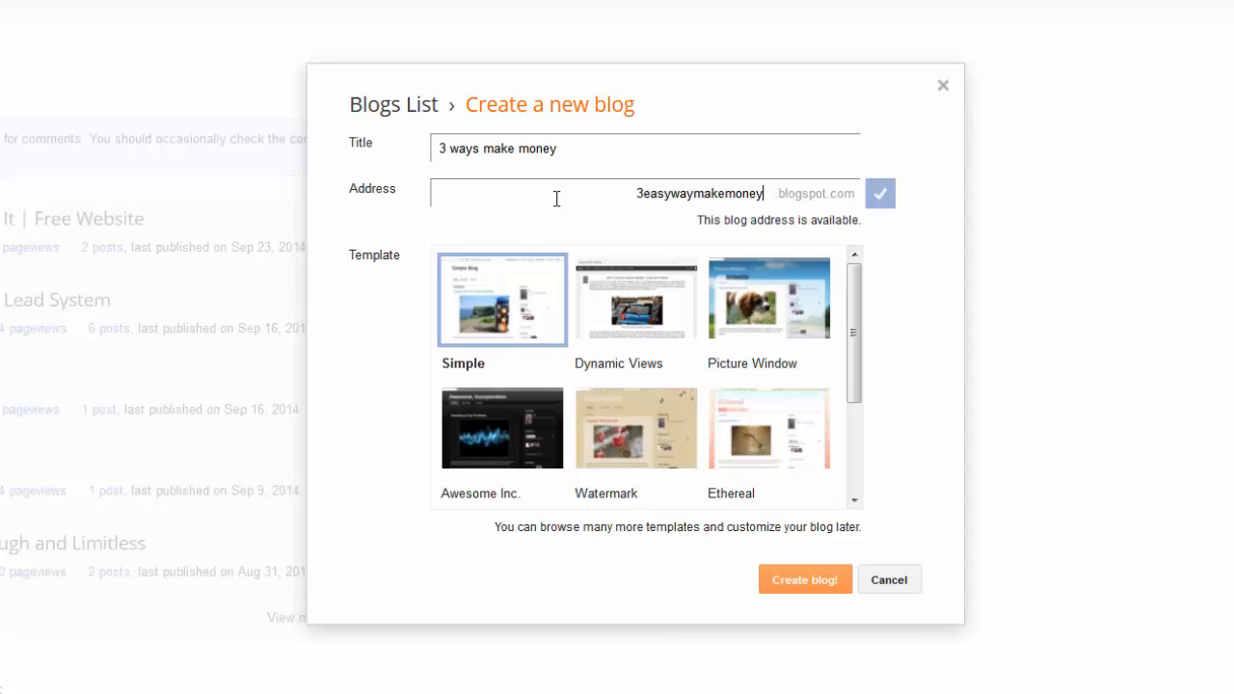
key("BackSpace")
key("BackSpace")
key("BackSpace")
key("BackSpace")
key("BackSpace")
key("BackSpace")
key("BackSpace")
key("BackSpace")
key("BackSpace")
key("BackSpace")
key("BackSpace")
key("BackSpace")
key("BackSpace")
key("BackSpace")
key("BackSpace")
key("BackSpace")
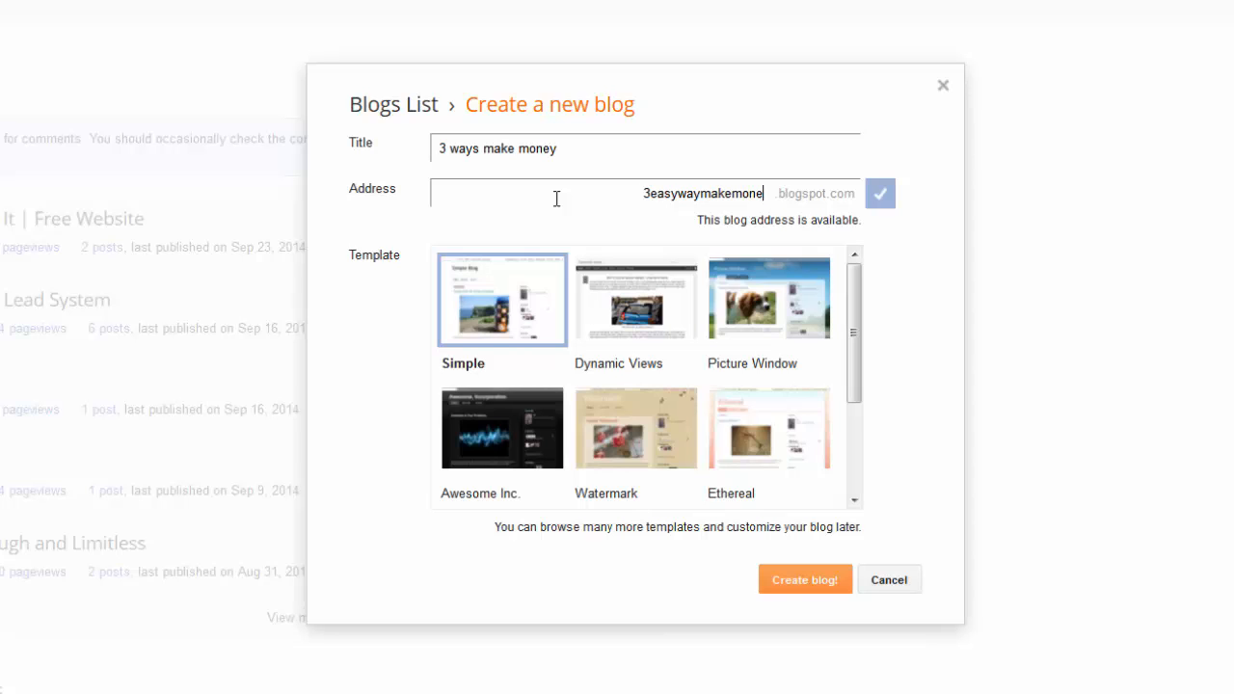
key("BackSpace")
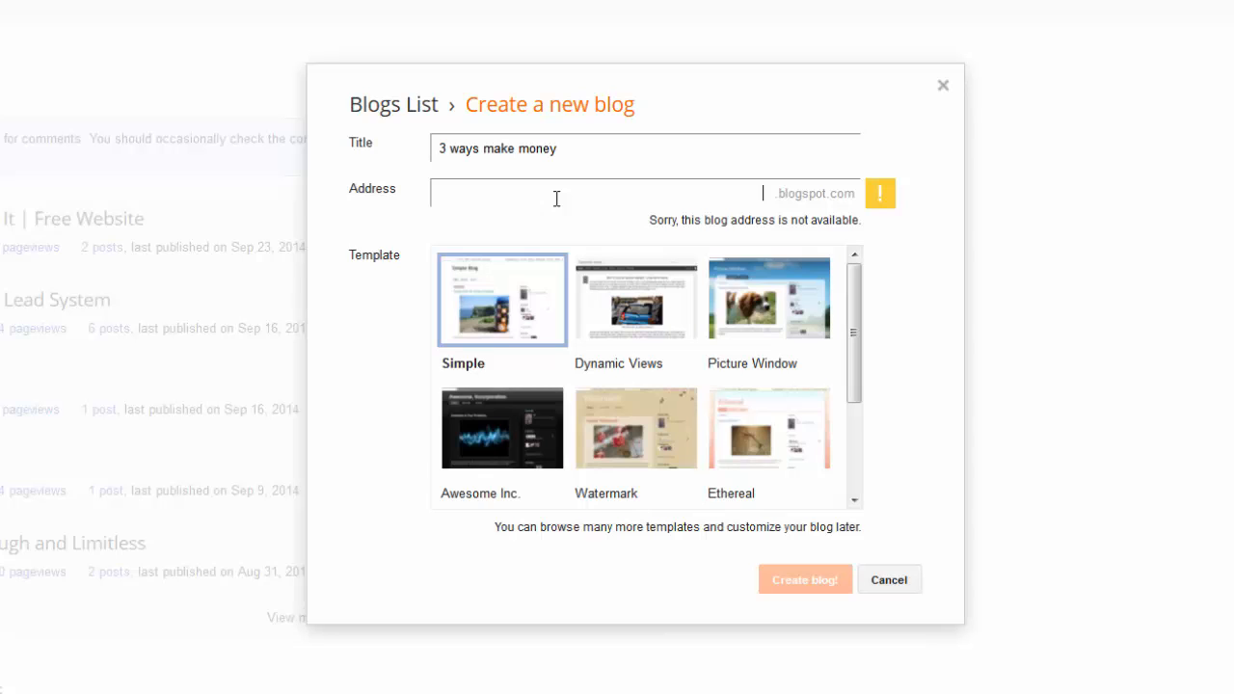
- Set the blog address to "basic2blog" and create the blog with the Simple template
type("basic")
type("2blog")
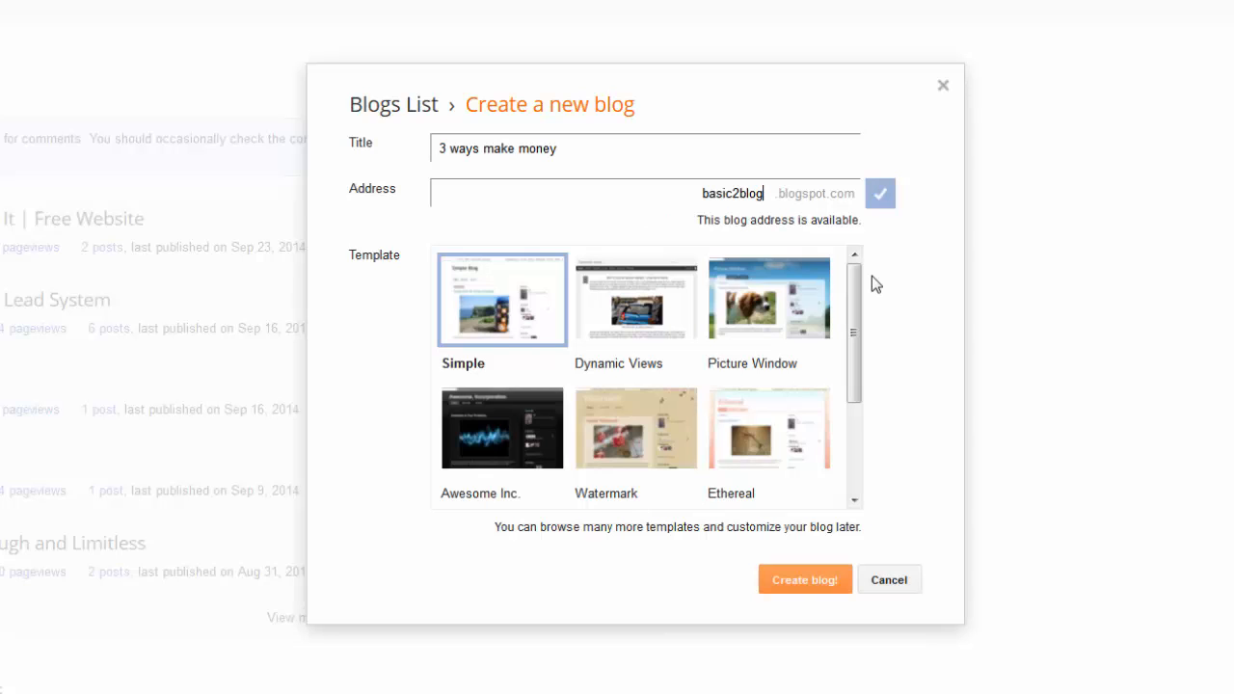
left_click(804, 581)
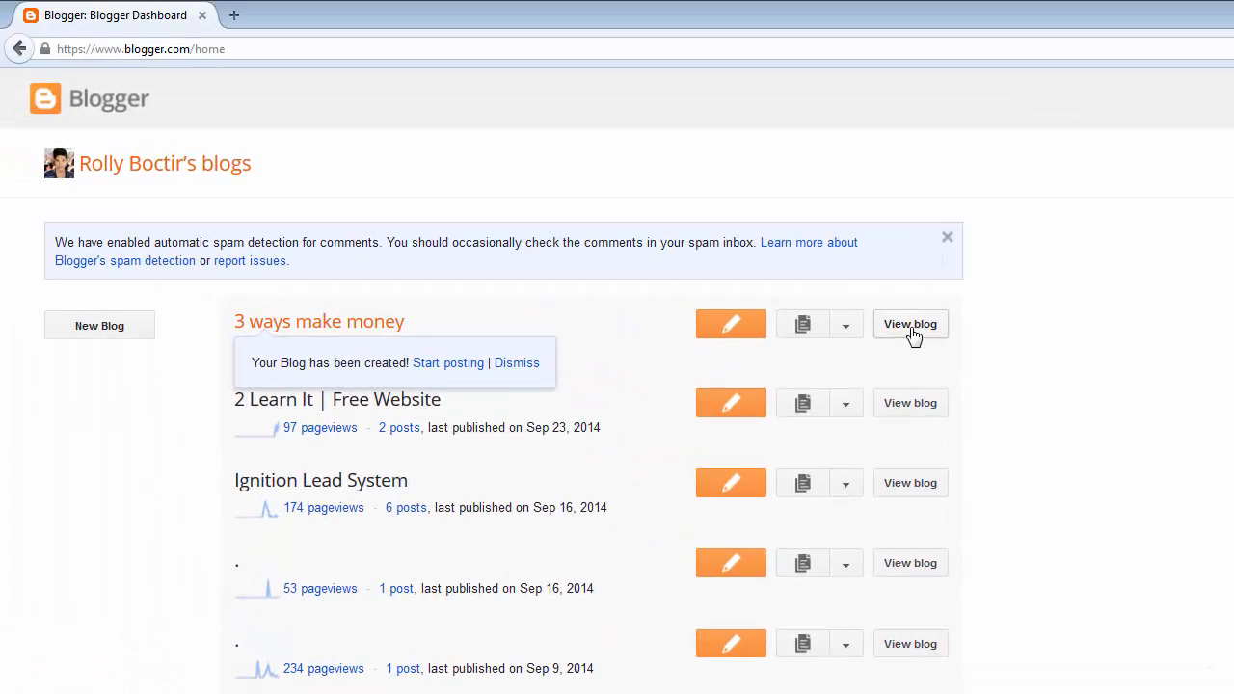
- View the new "3 ways make money" blog in its own tab and open its Layout page from the dashboard
left_click(620, 222)
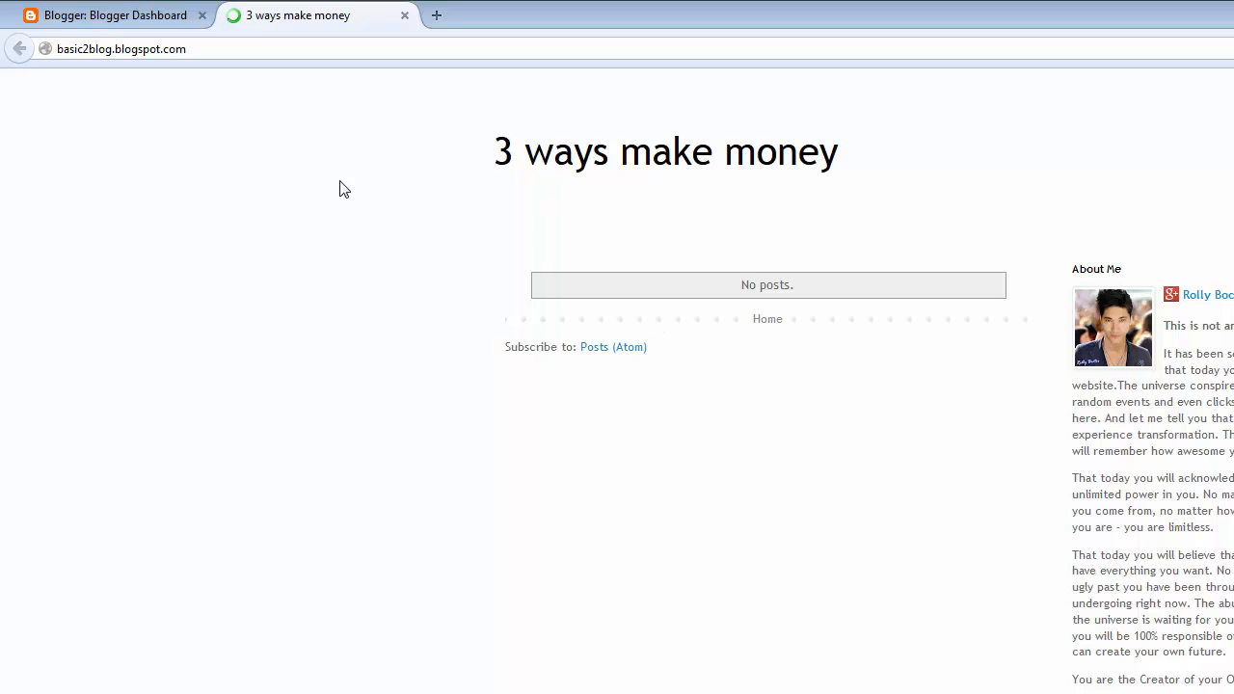
left_click(145, 16)
left_click(846, 325)
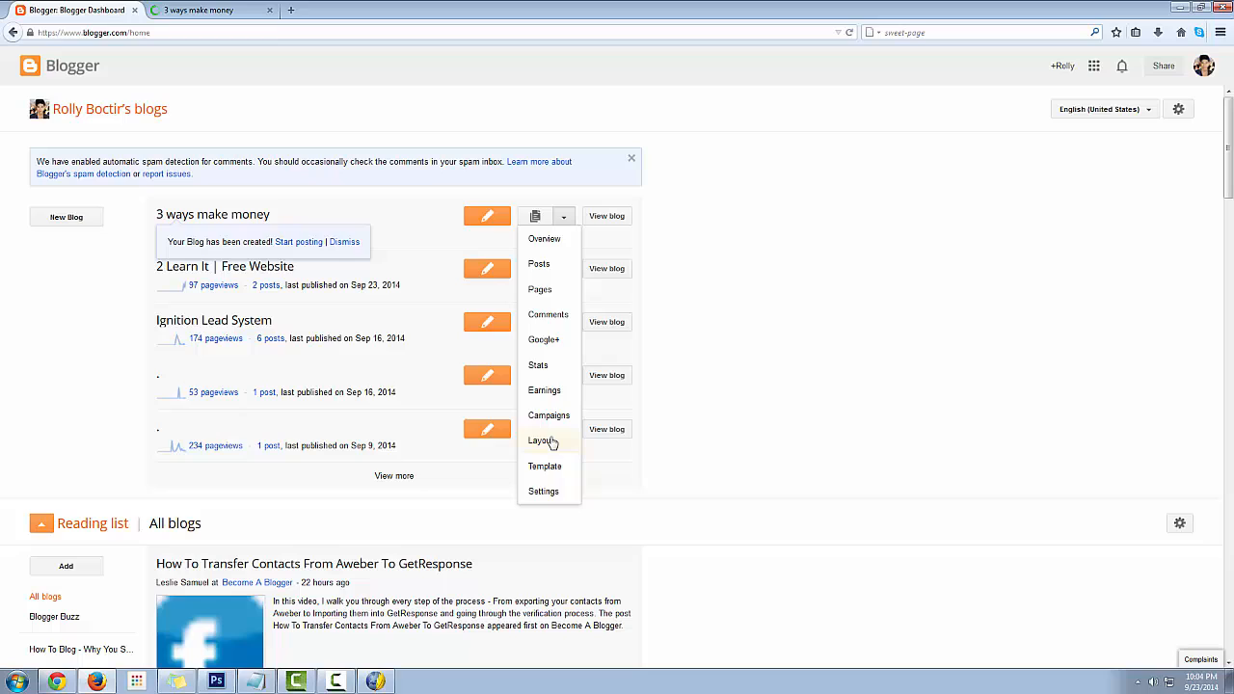
left_click(542, 440)
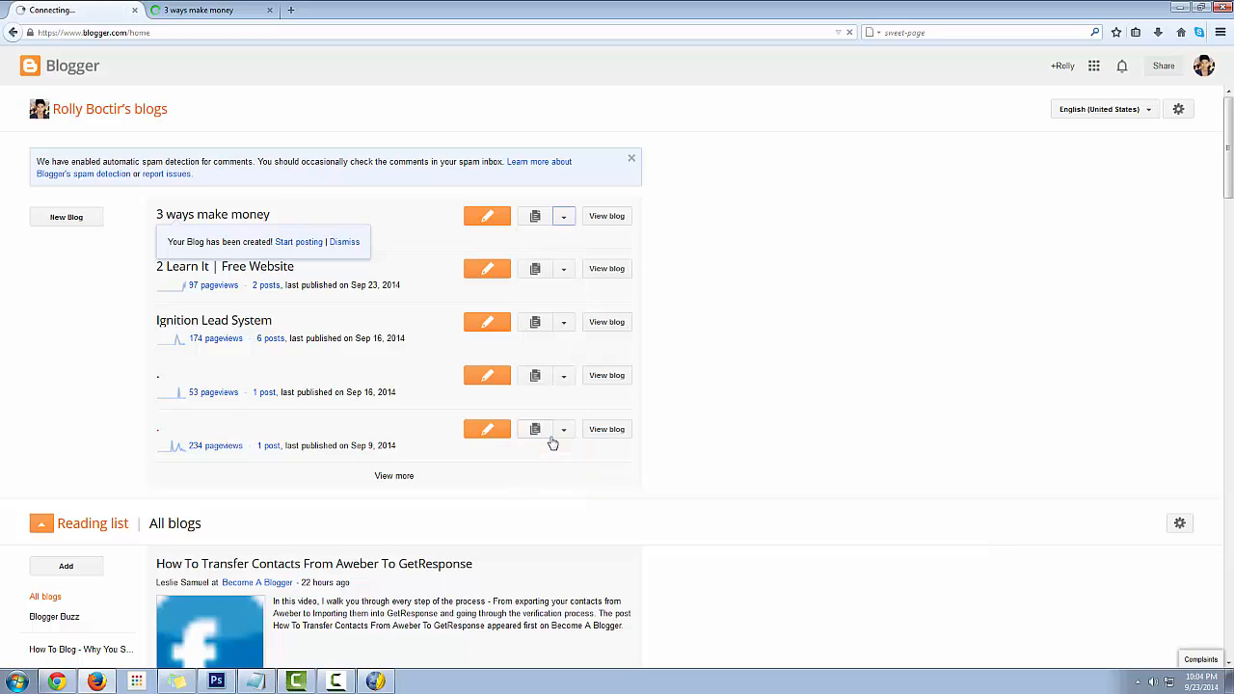
key("ctrl+Tab")
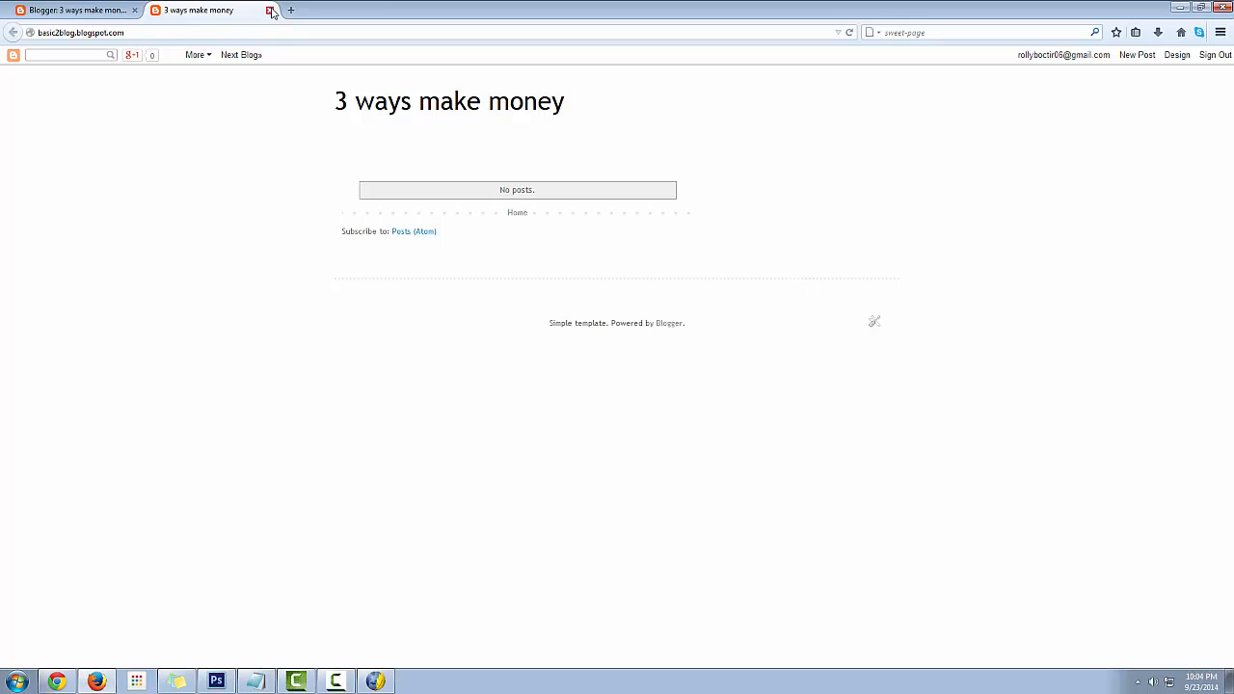
- Switch to KompoZer, show the page's HTML source and copy all of its code
left_click(96, 13)
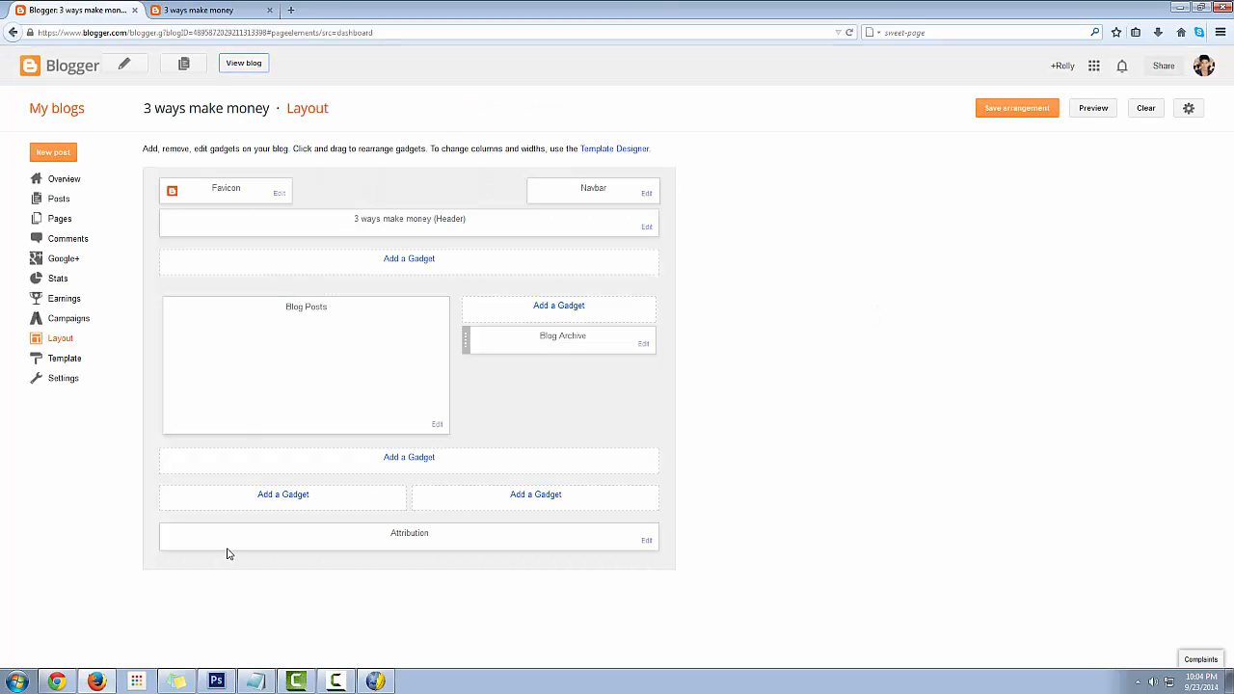
left_click(378, 681)
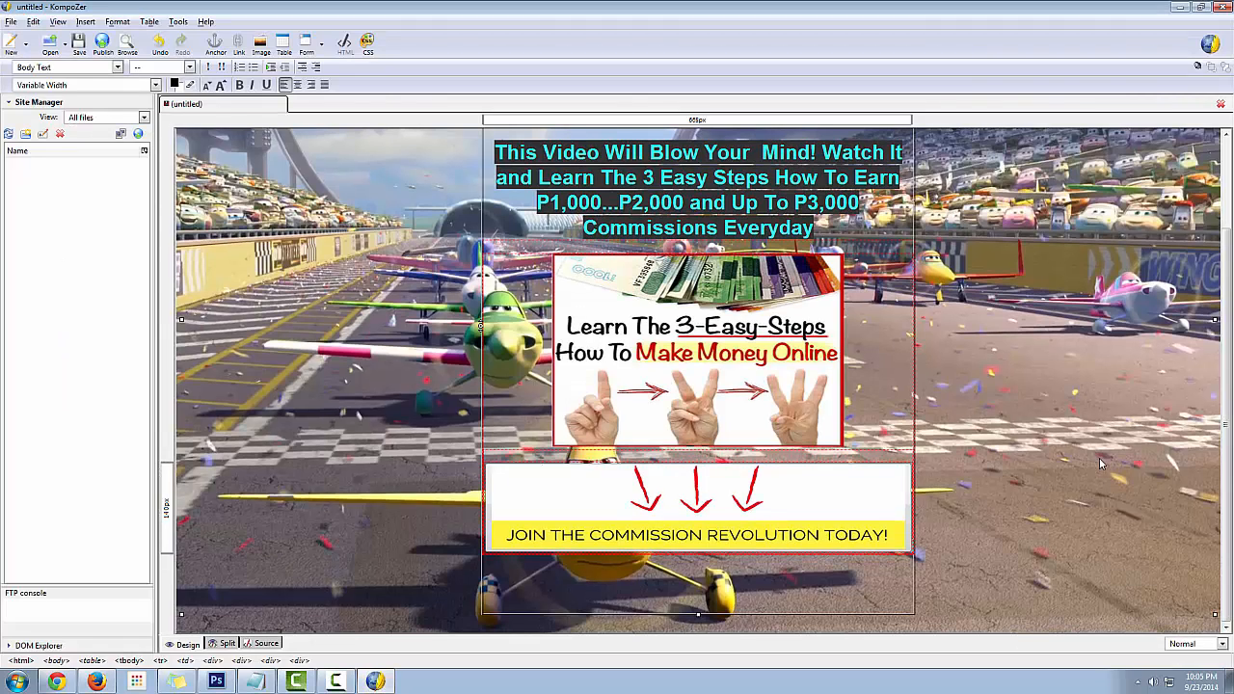
scroll(1100, 464, "up", 2)
scroll(1100, 464, "down", 2)
scroll(1099, 463, "up", 2)
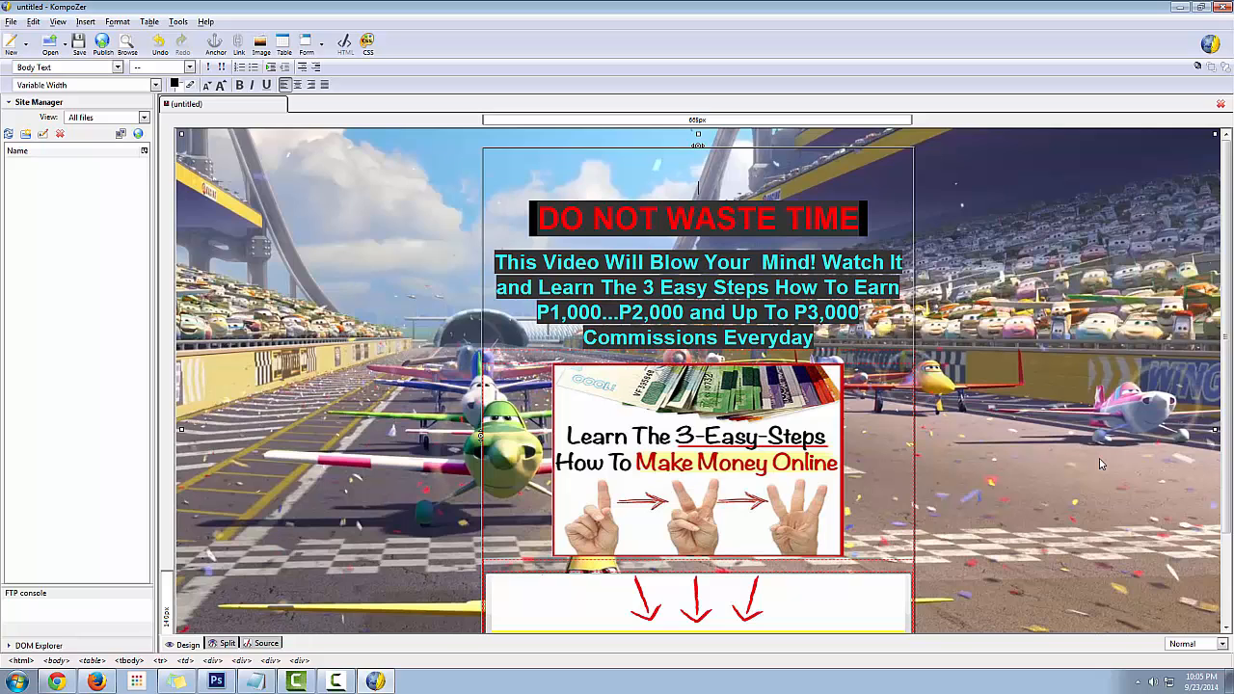
scroll(1099, 464, "down", 2)
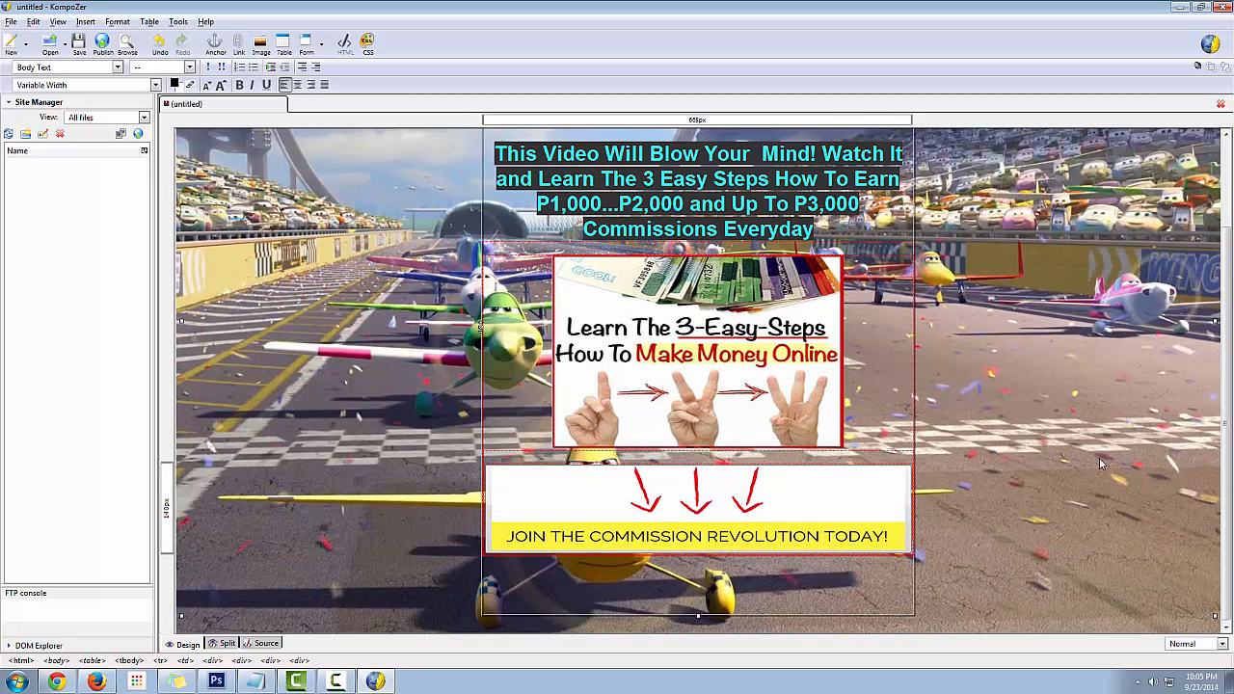
left_click(261, 643)
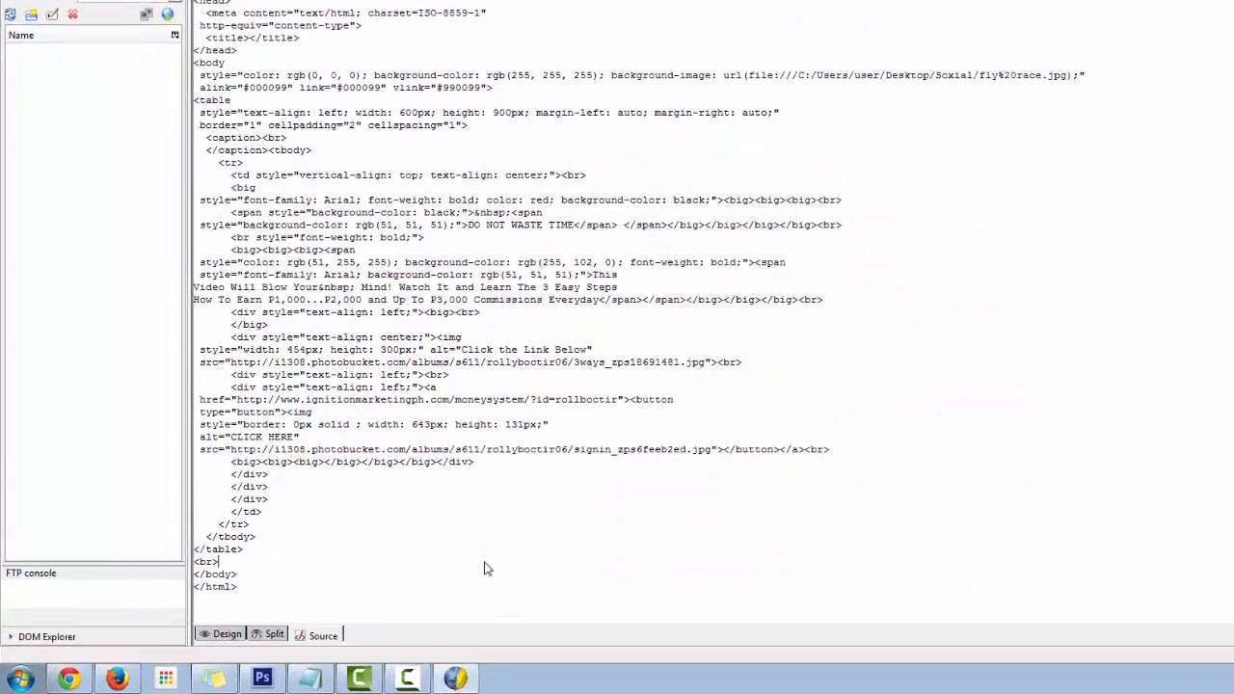
key("ctrl+a")
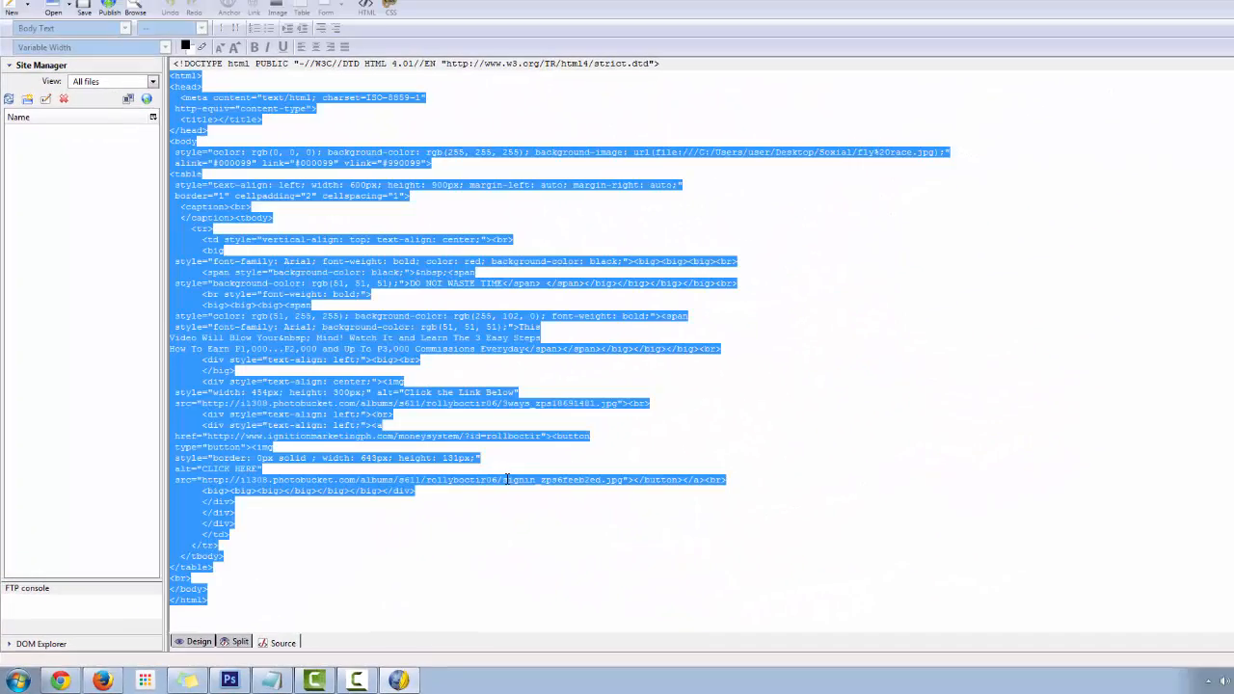
right_click(260, 305)
left_click(301, 363)
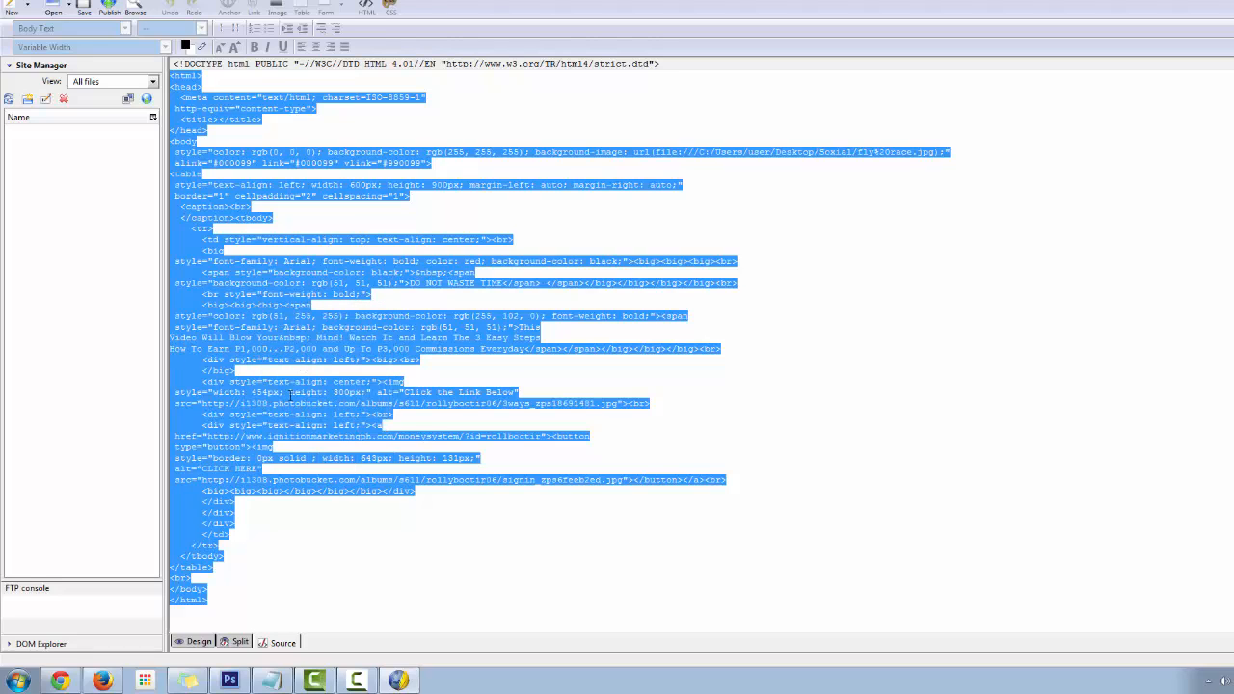
- Switch to Firefox, open the Template page of the "3 ways make money" blog and revert it to the classic template
left_click(106, 682)
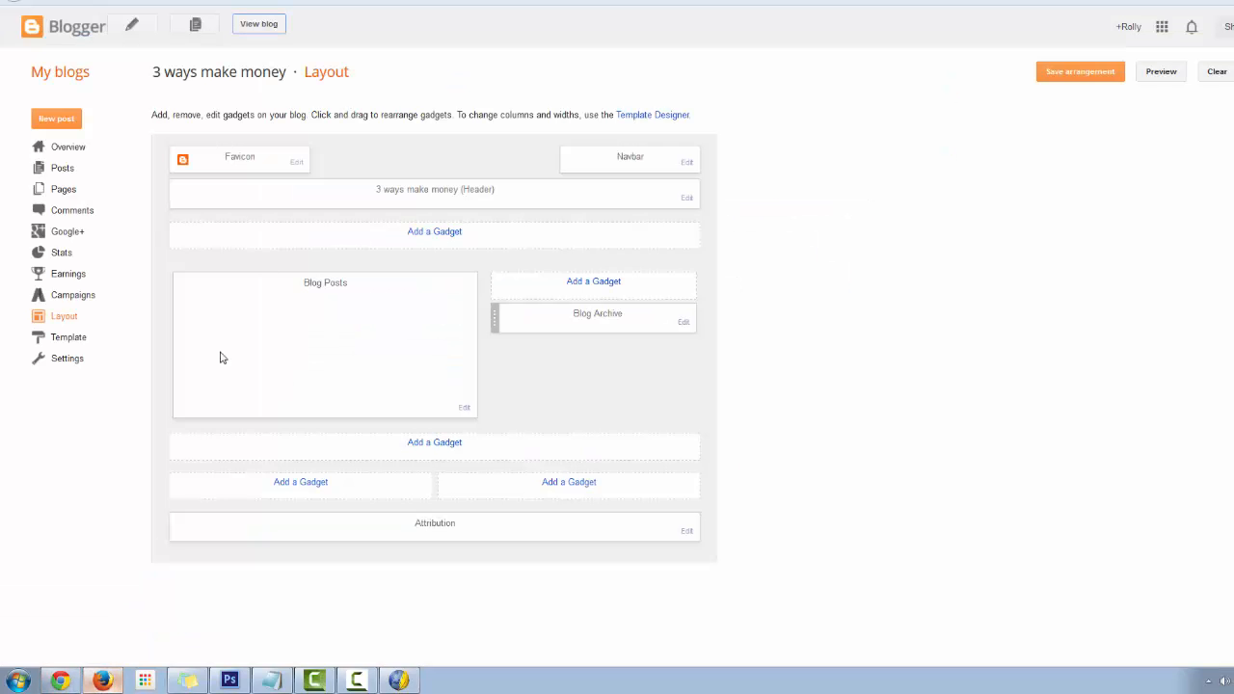
left_click(83, 349)
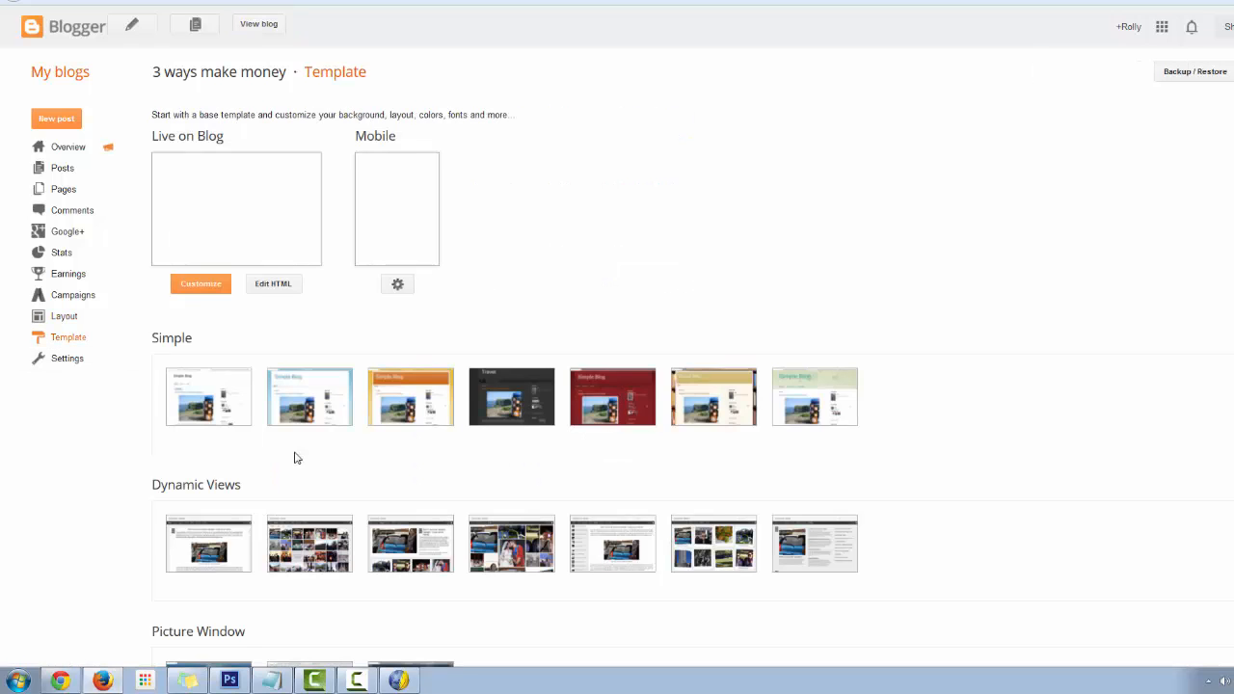
scroll(297, 458, "down", 6)
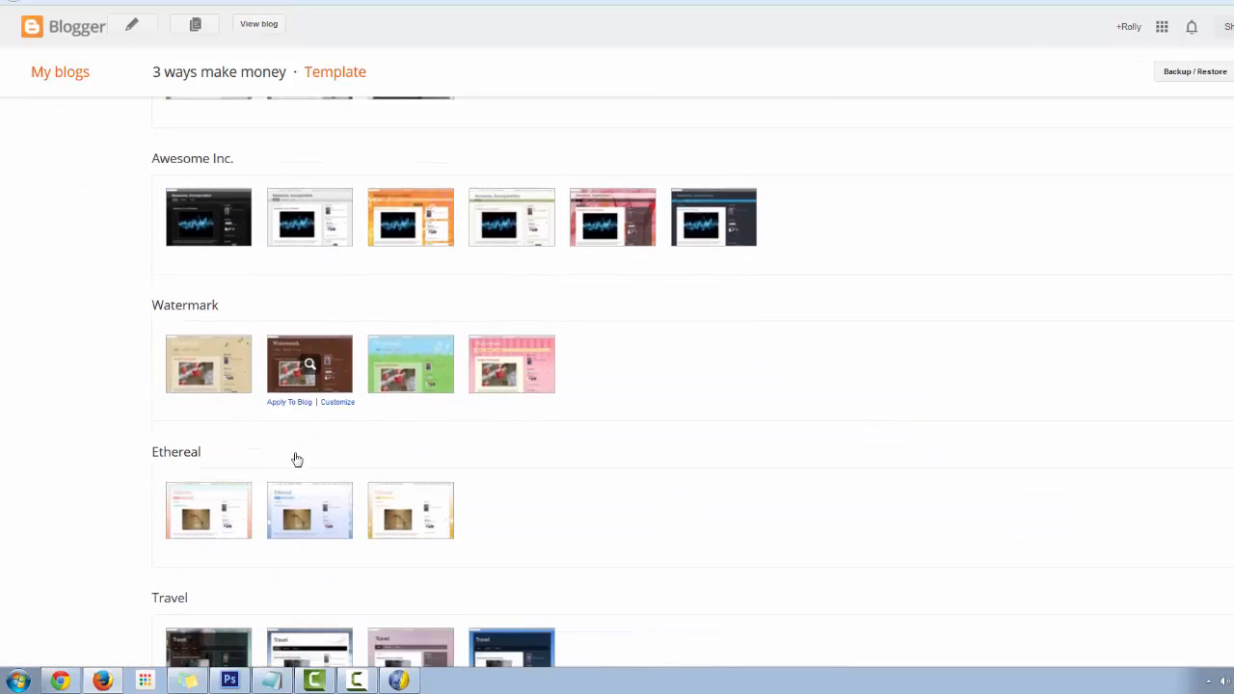
scroll(297, 459, "down", 1)
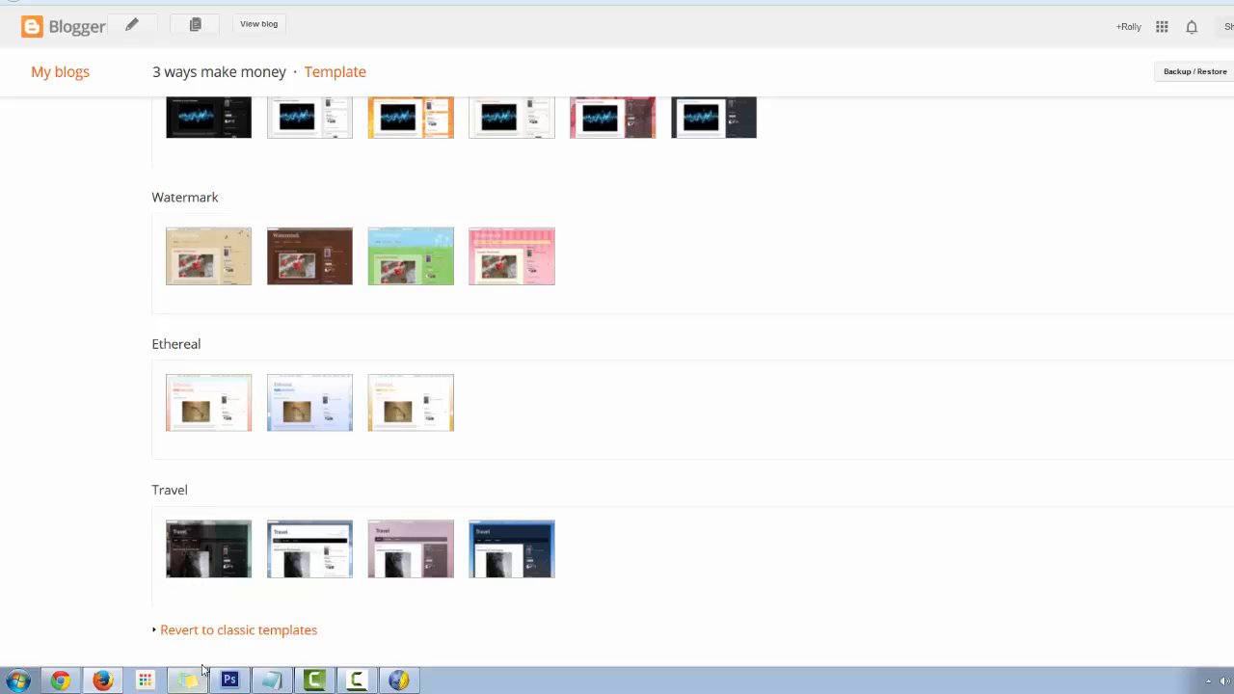
left_click(206, 631)
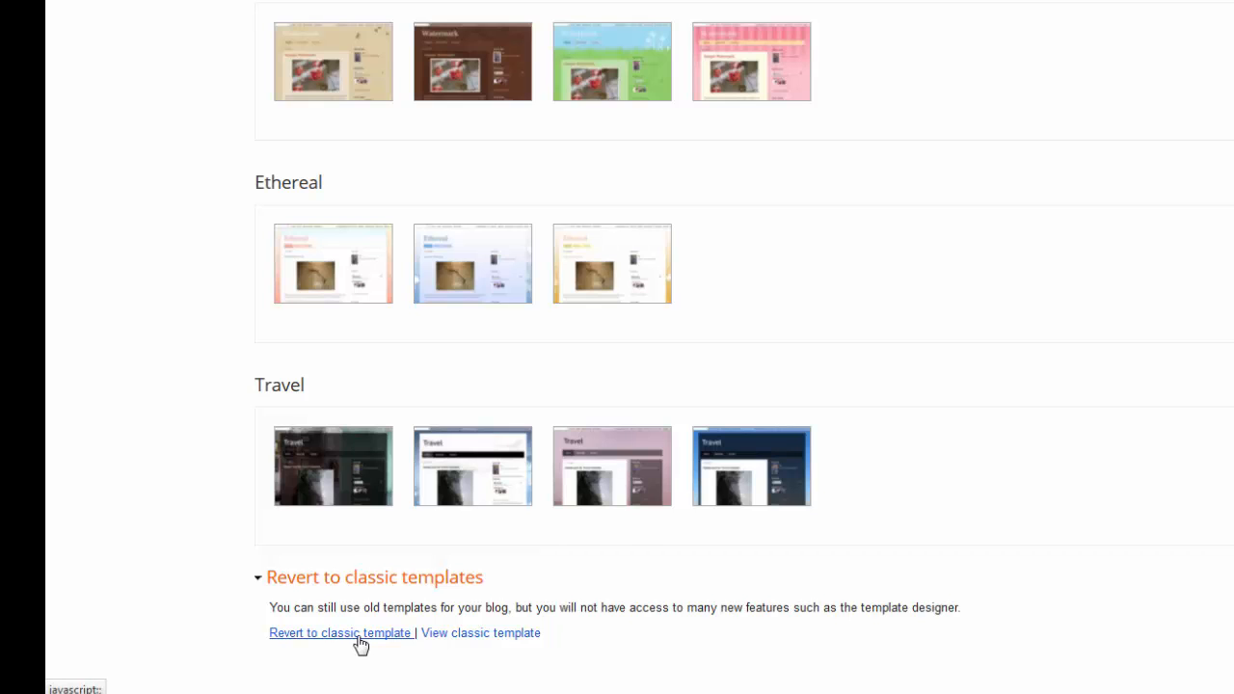
left_click(359, 638)
- Delete all the existing code from the blog's Edit Template HTML box
scroll(572, 422, "down", 5)
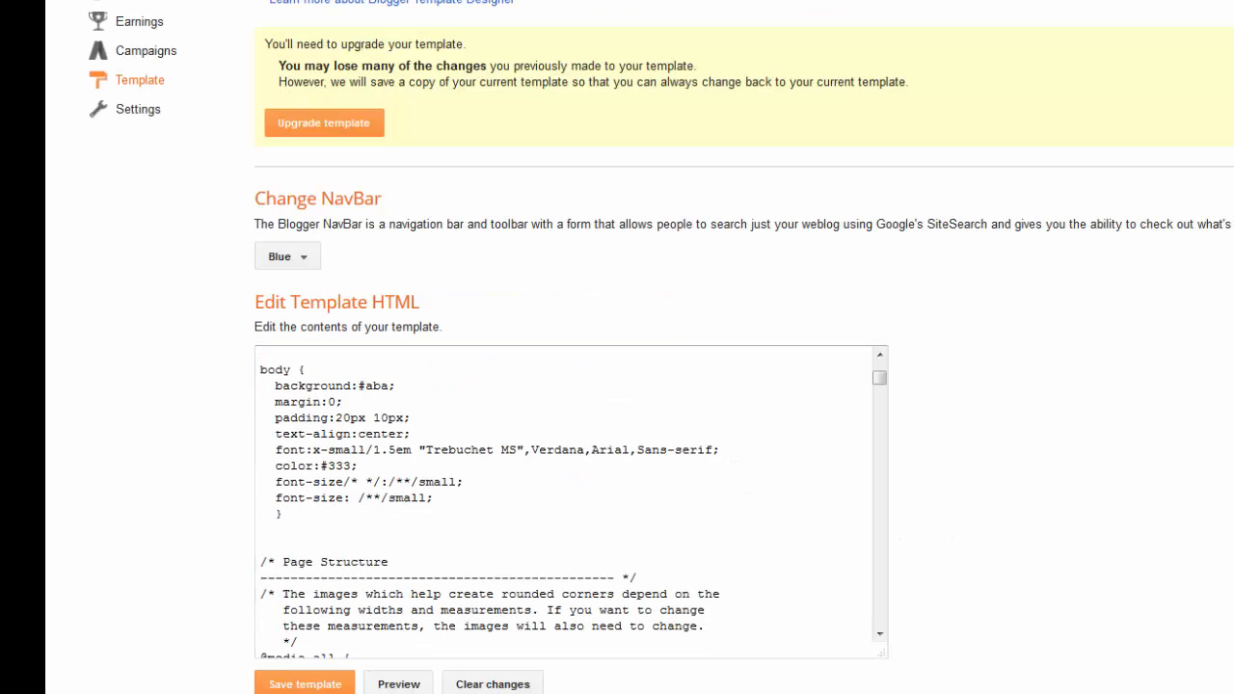
left_click(556, 519)
key("ctrl+a")
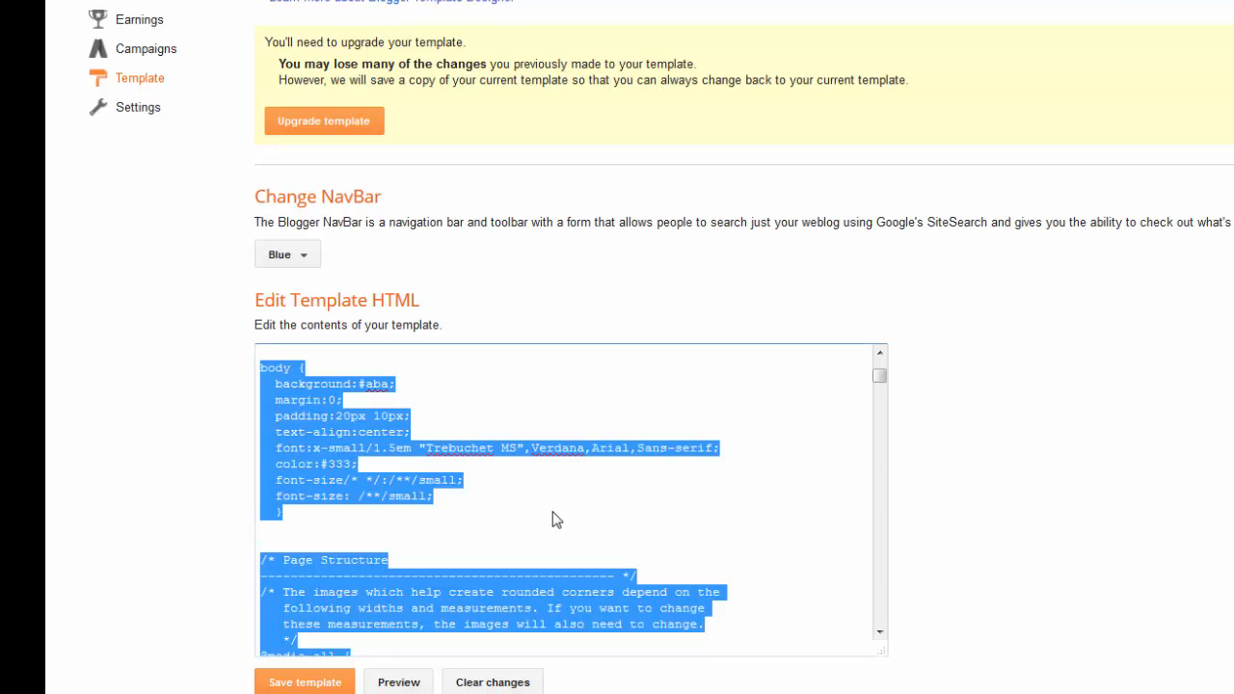
key("Delete")
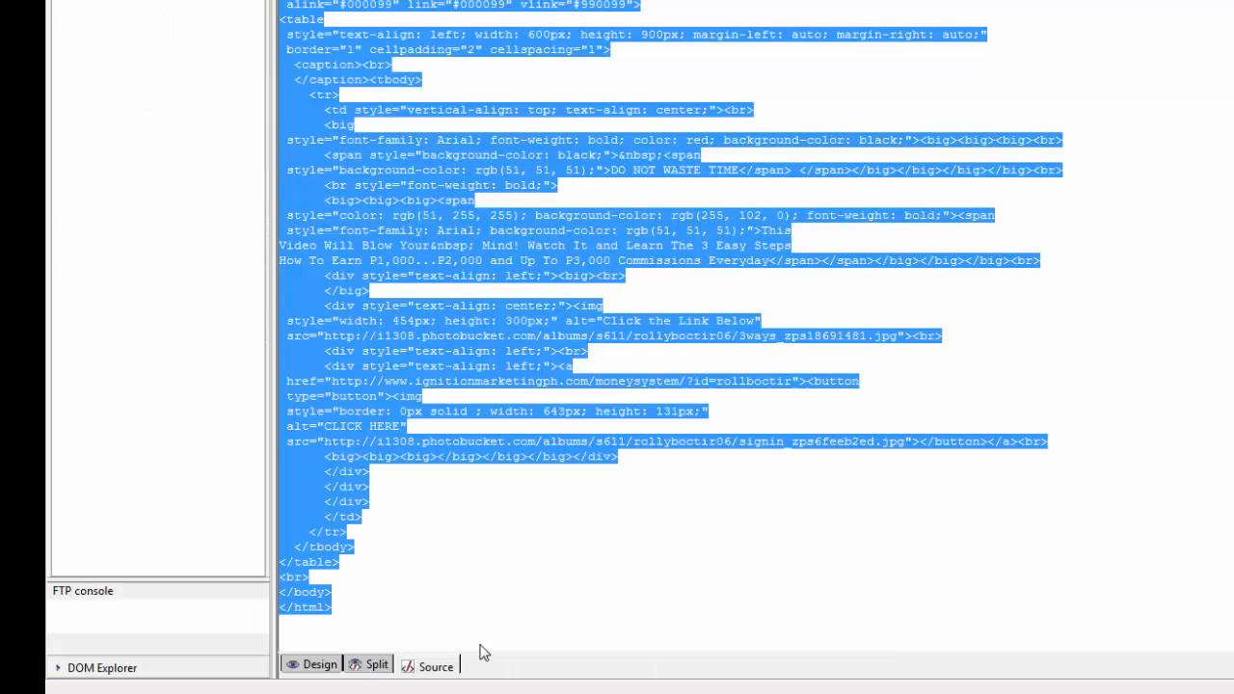
- Copy the full page source from KompoZer again and paste it into the emptied Blogger template HTML box
key("alt+Tab")
right_click(418, 359)
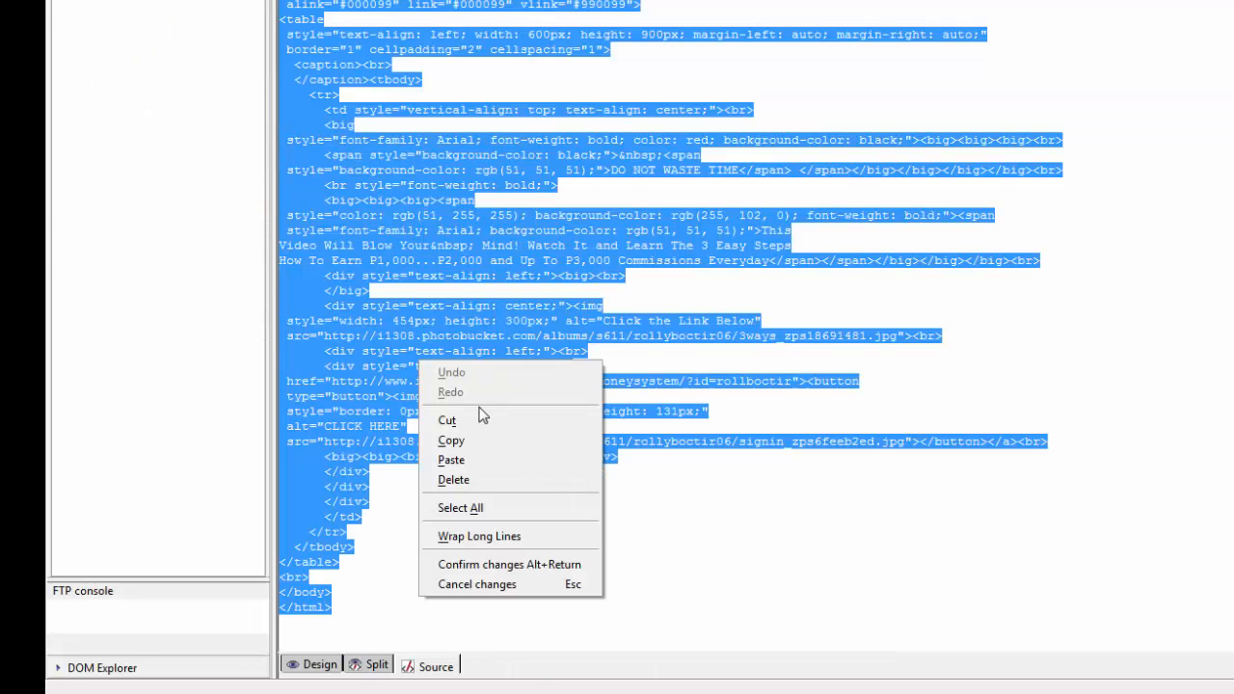
left_click(478, 441)
key("alt+Tab")
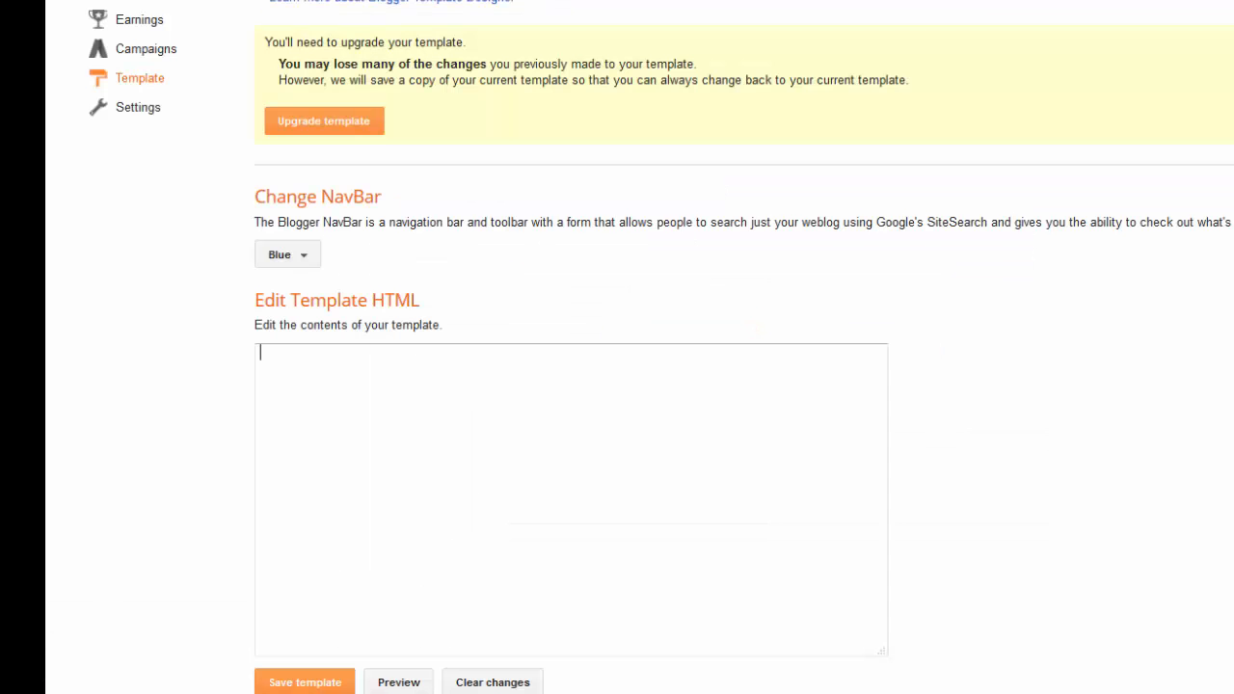
right_click(352, 377)
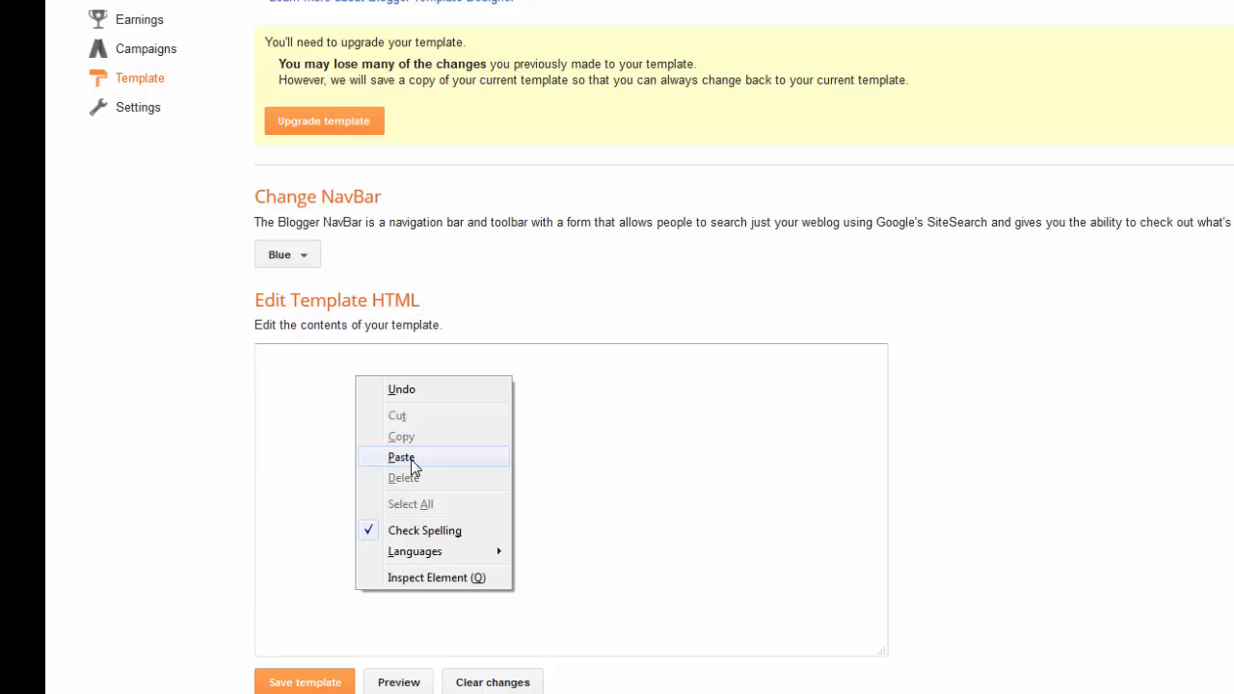
left_click(411, 458)
- Save the blog template and reload basic2blog.blogspot.com to view the page
scroll(622, 530, "down", 1)
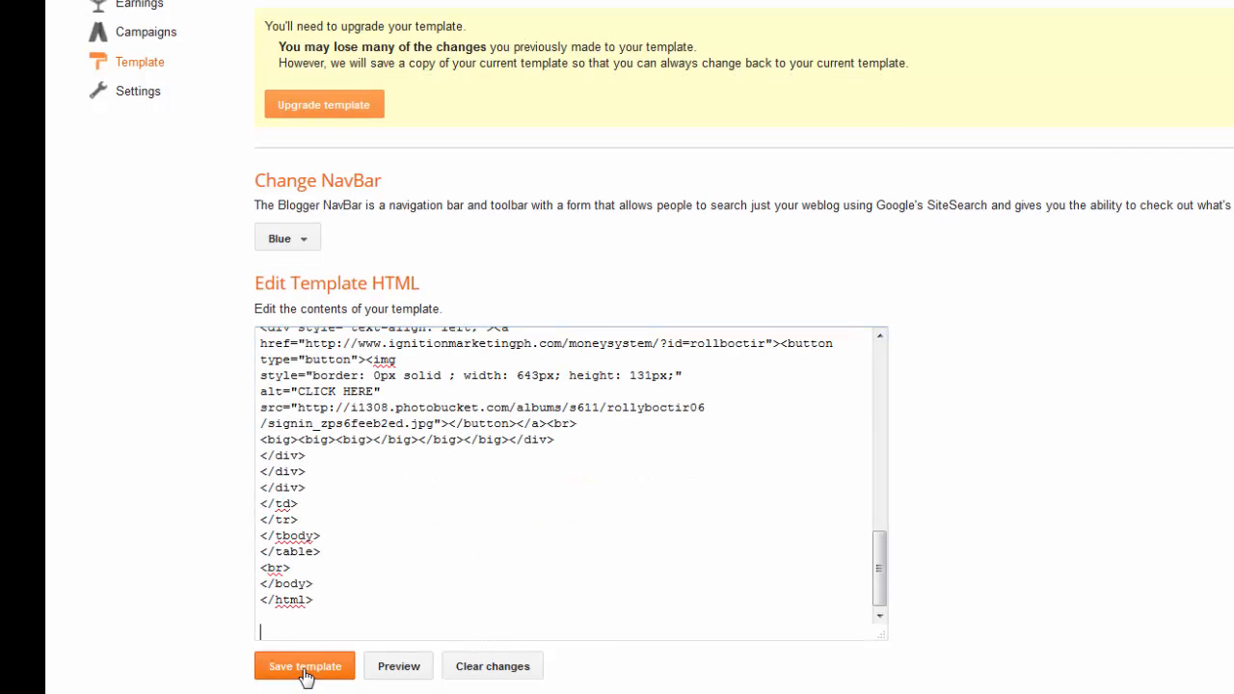
left_click(305, 670)
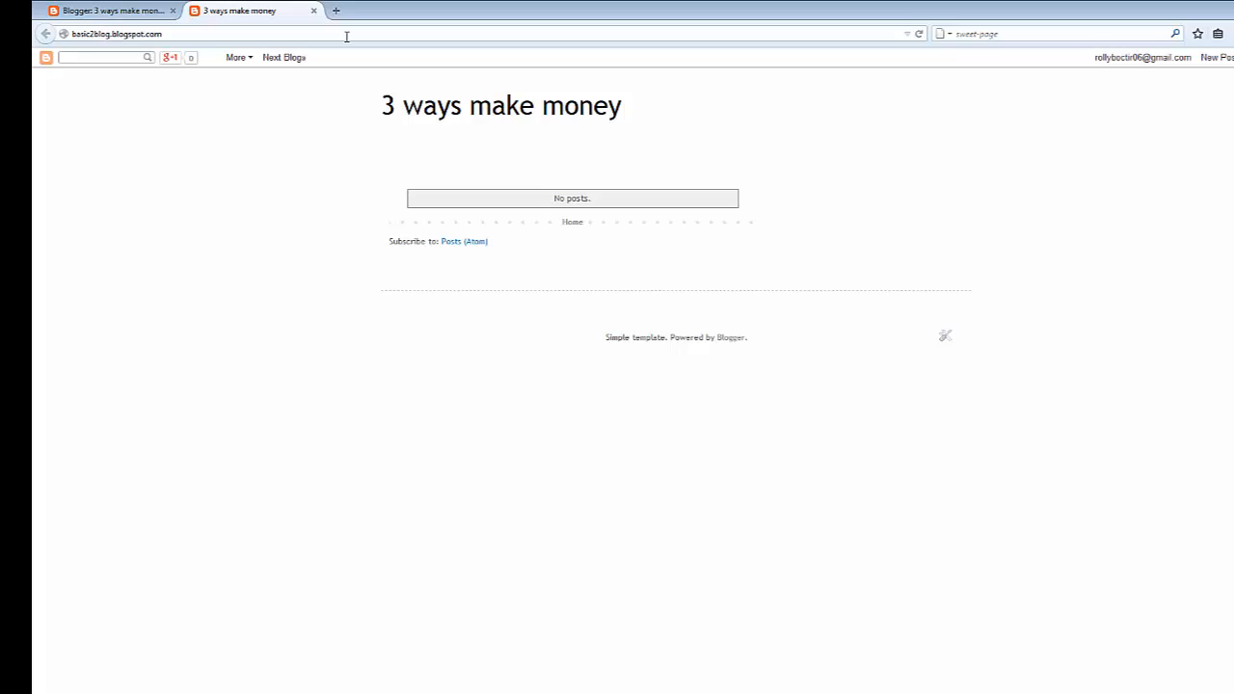
left_click(346, 36)
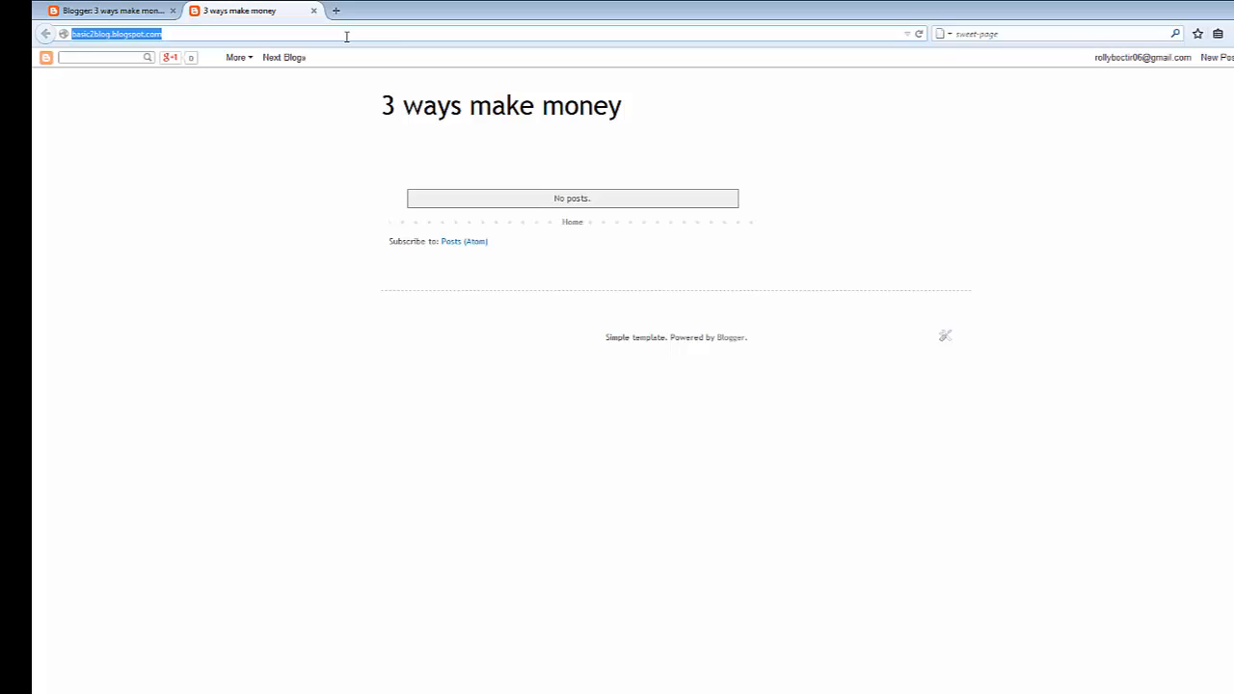
key("Return")
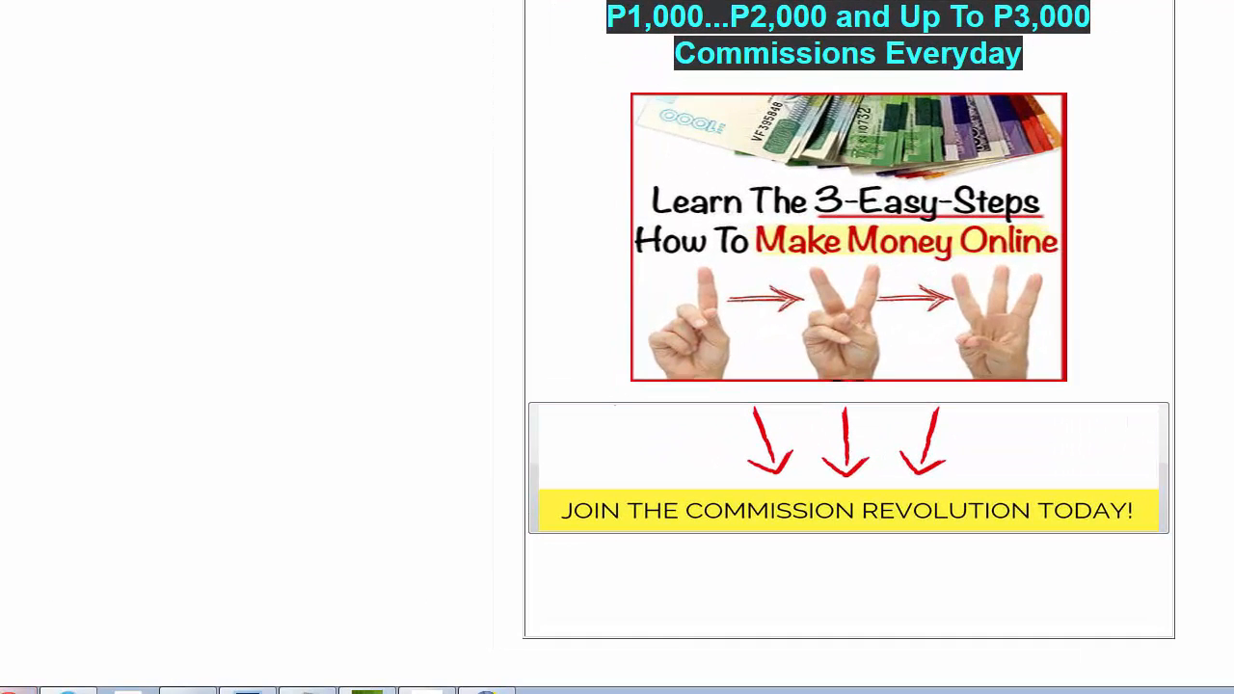
- Switch to Chrome, go to the Photobucket site and open its upload page
left_click(58, 663)
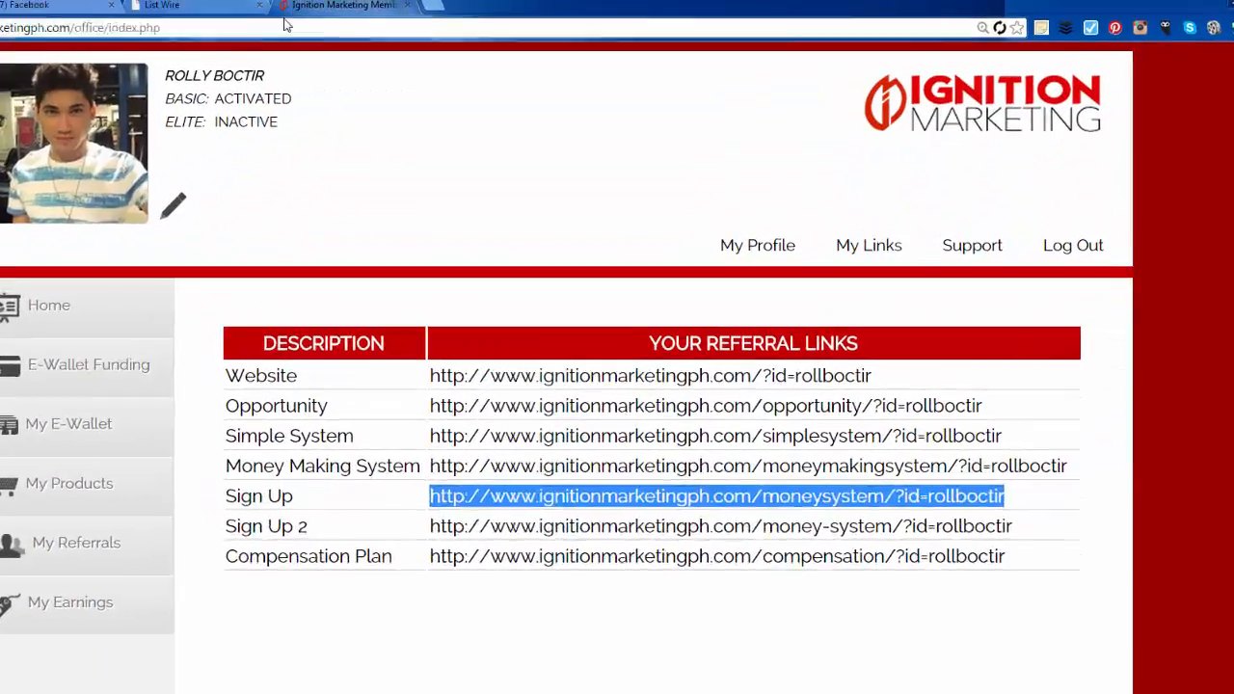
left_click(272, 32)
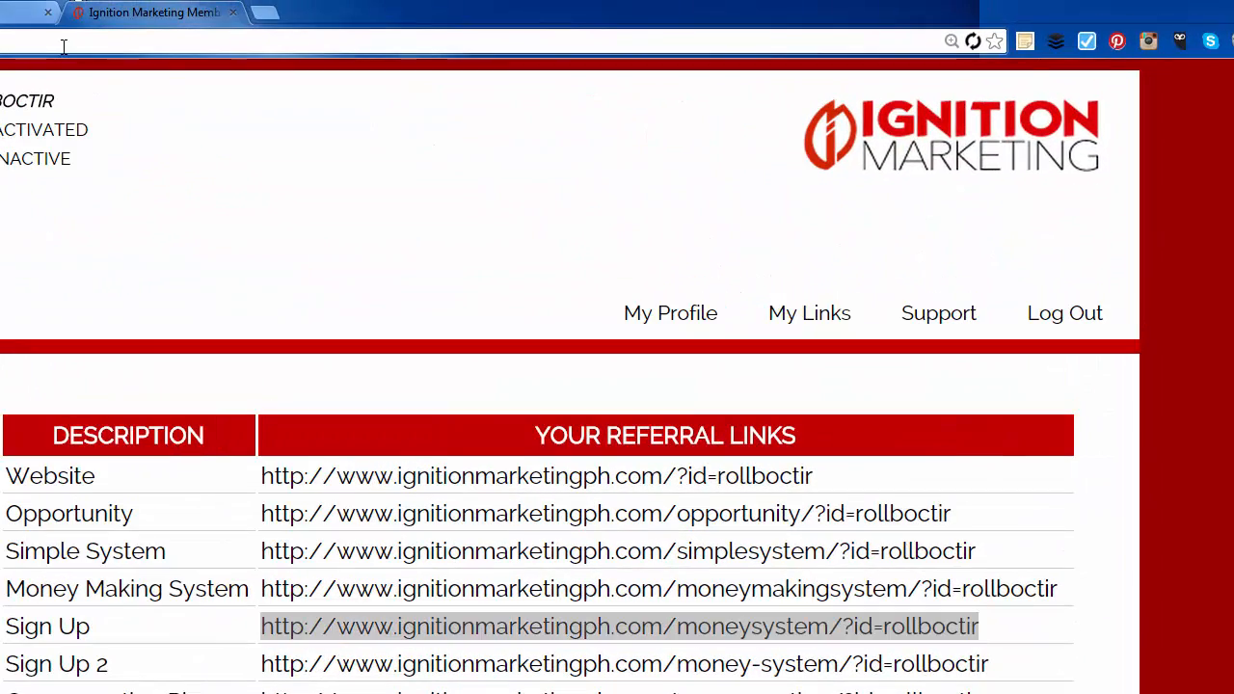
type("pho")
key("Return")
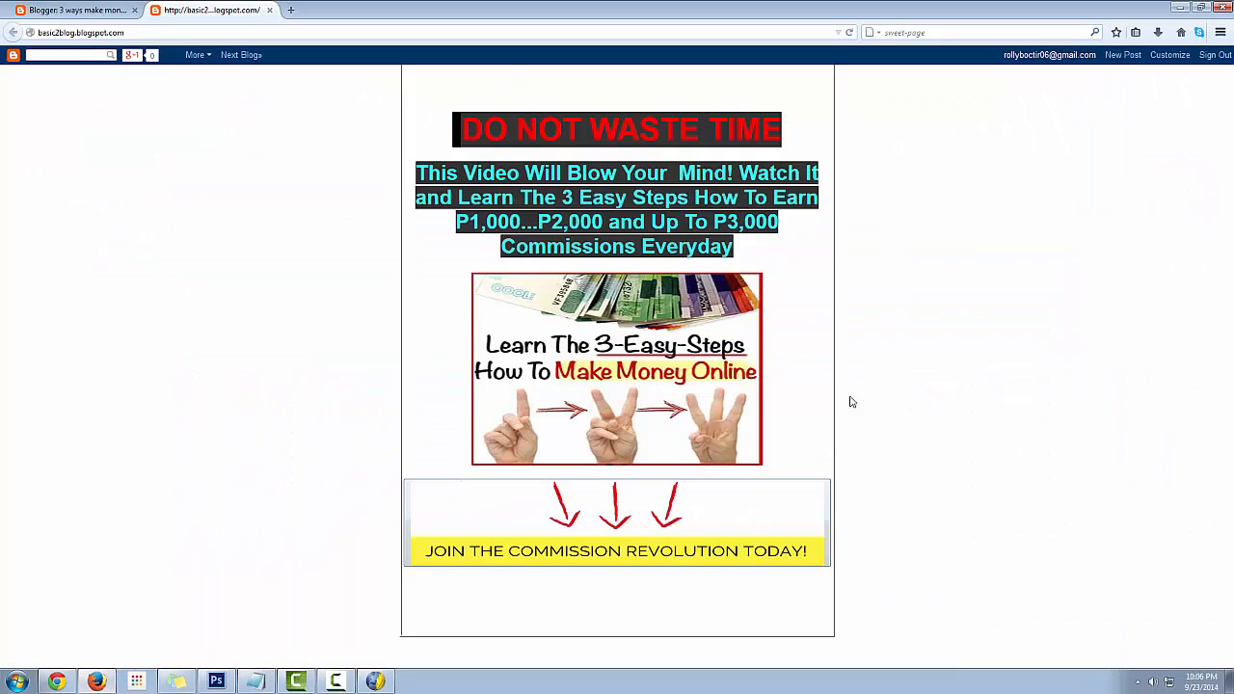
left_click(56, 681)
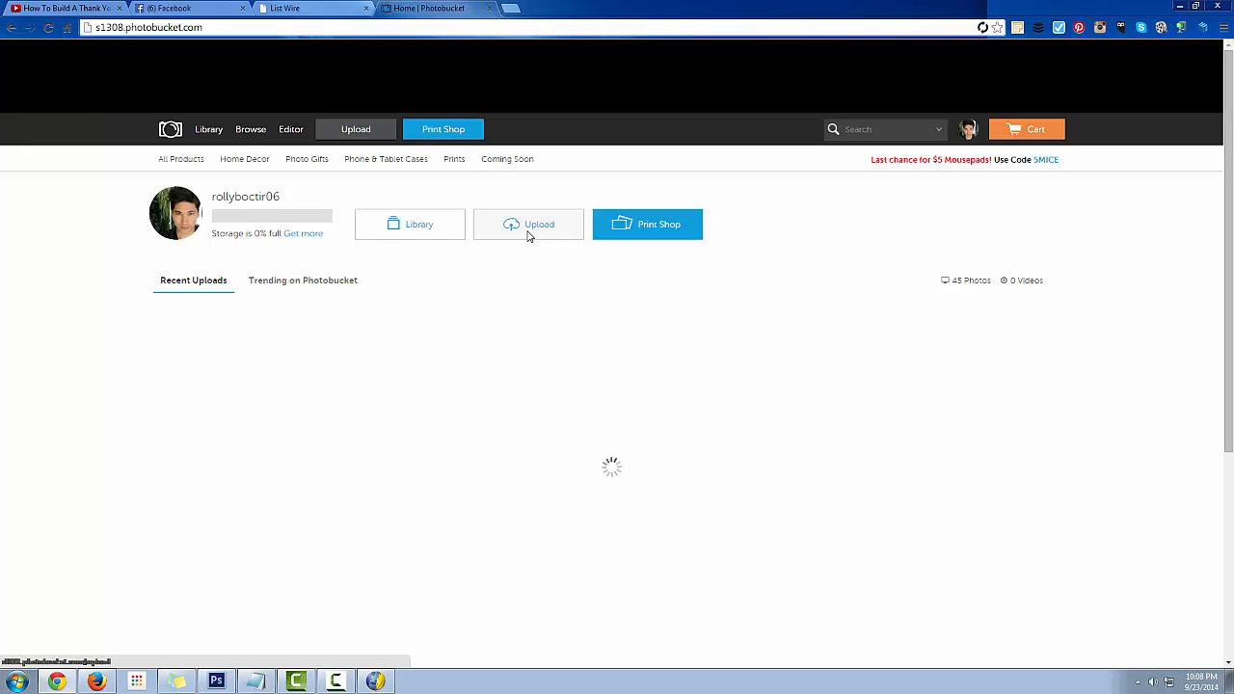
left_click(528, 231)
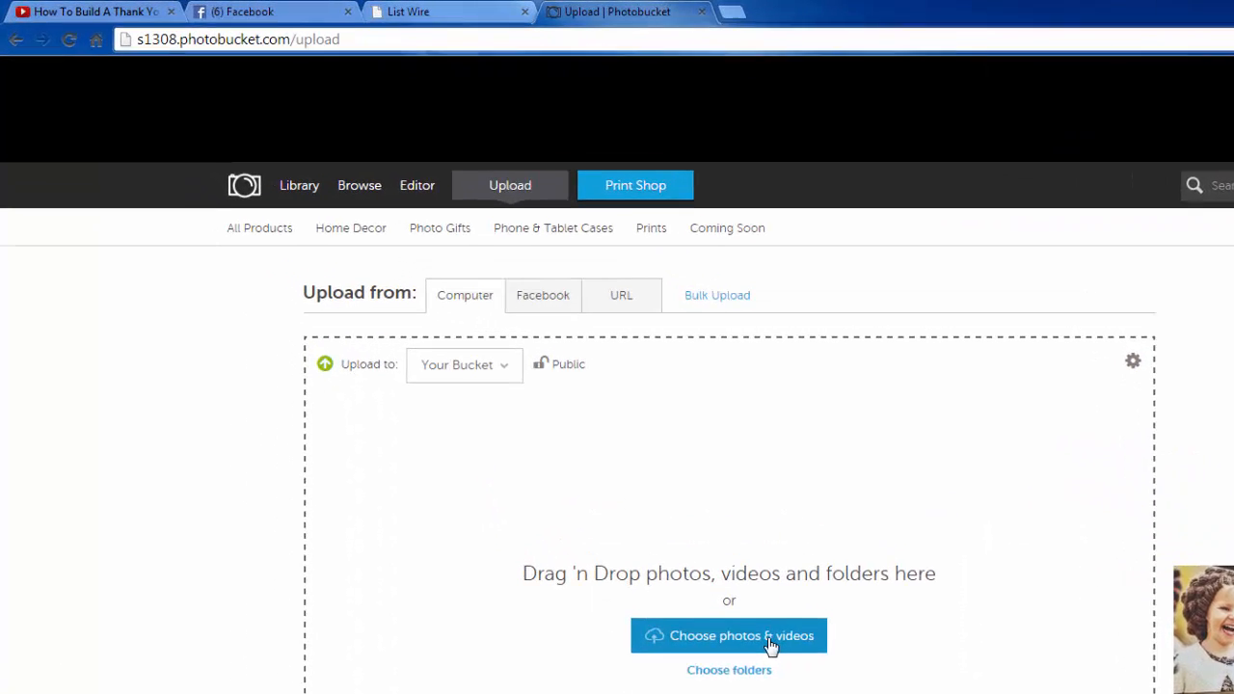
- Upload the "fly race" image from the Soxial folder to Photobucket
left_click(806, 676)
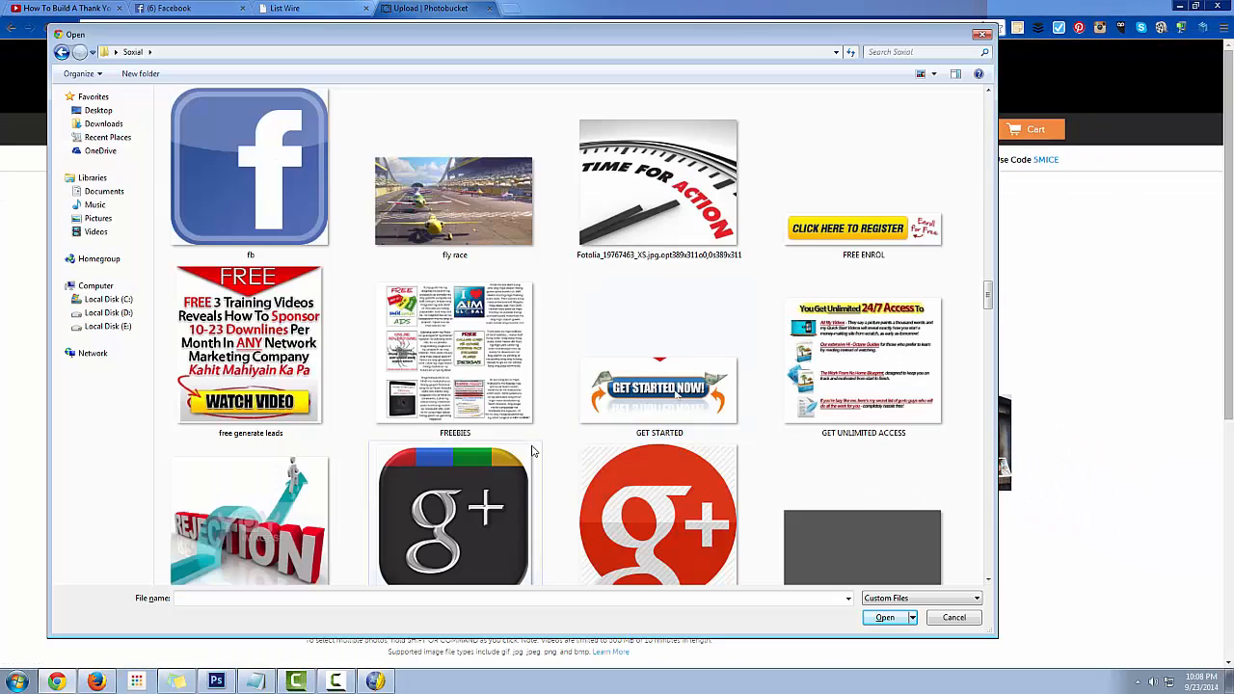
left_click(430, 252)
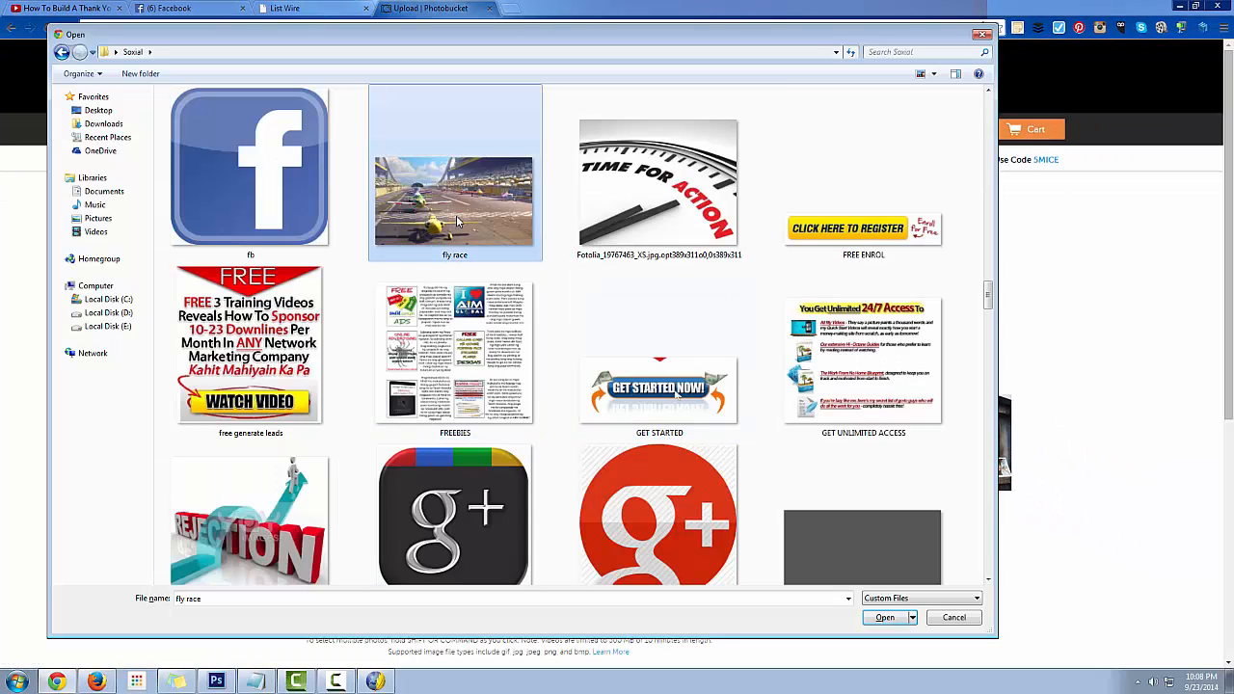
left_click(886, 620)
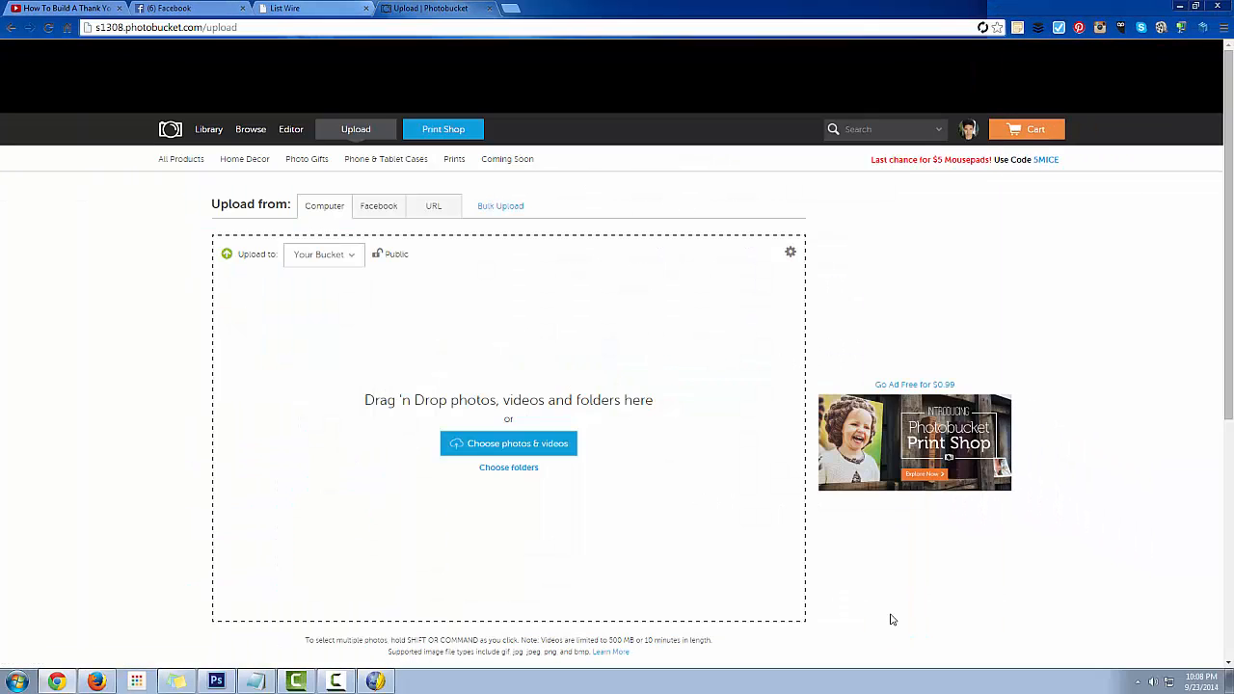
scroll(735, 473, "down", 3)
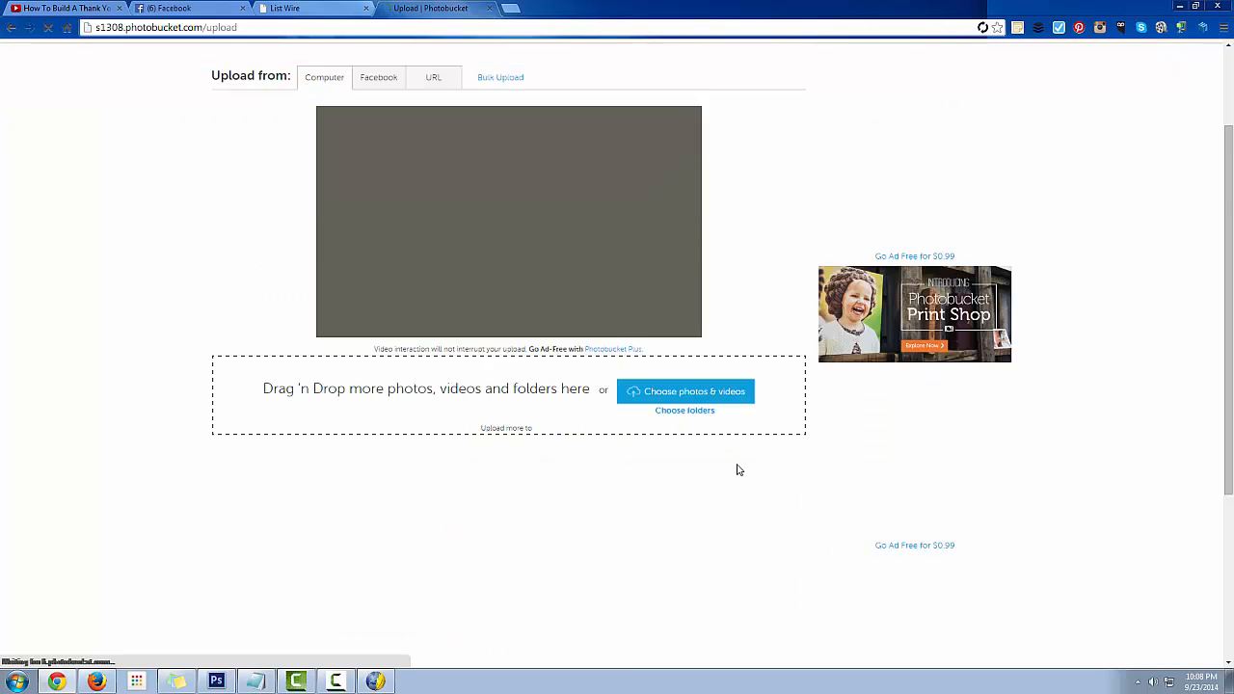
scroll(739, 469, "up", 2)
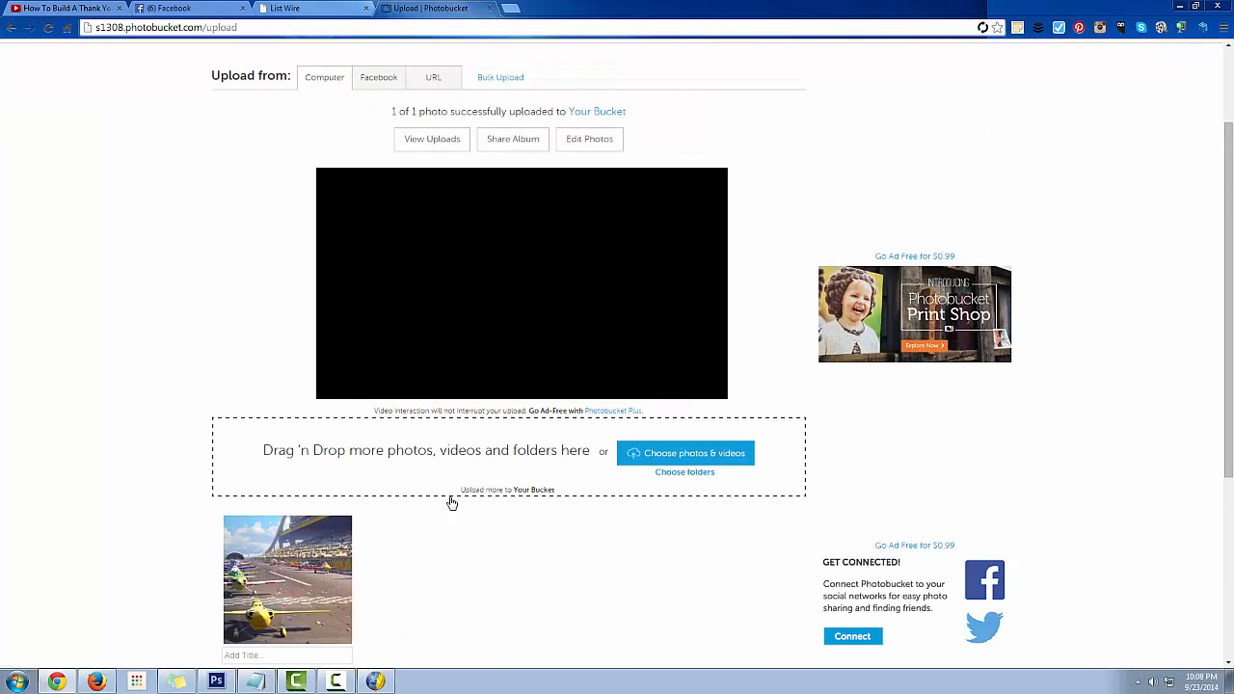
- Open the uploaded fly race image, copy its direct link and return to the page source in KompoZer
scroll(481, 499, "down", 2)
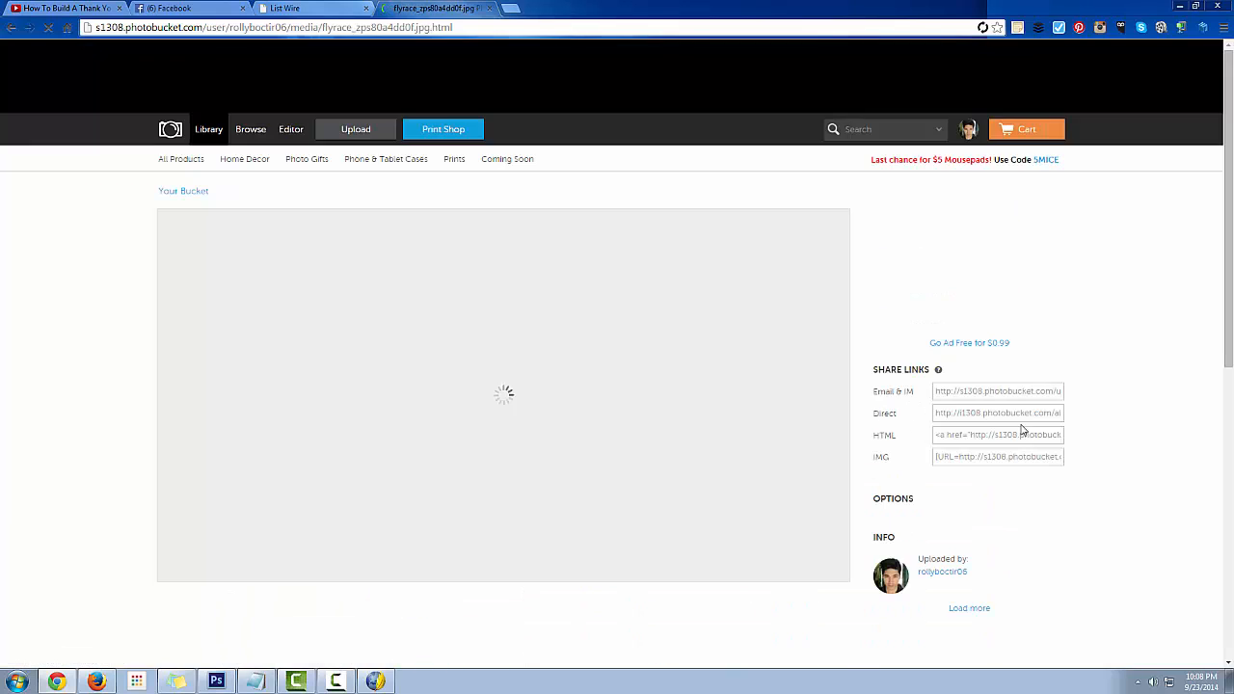
left_click(989, 418)
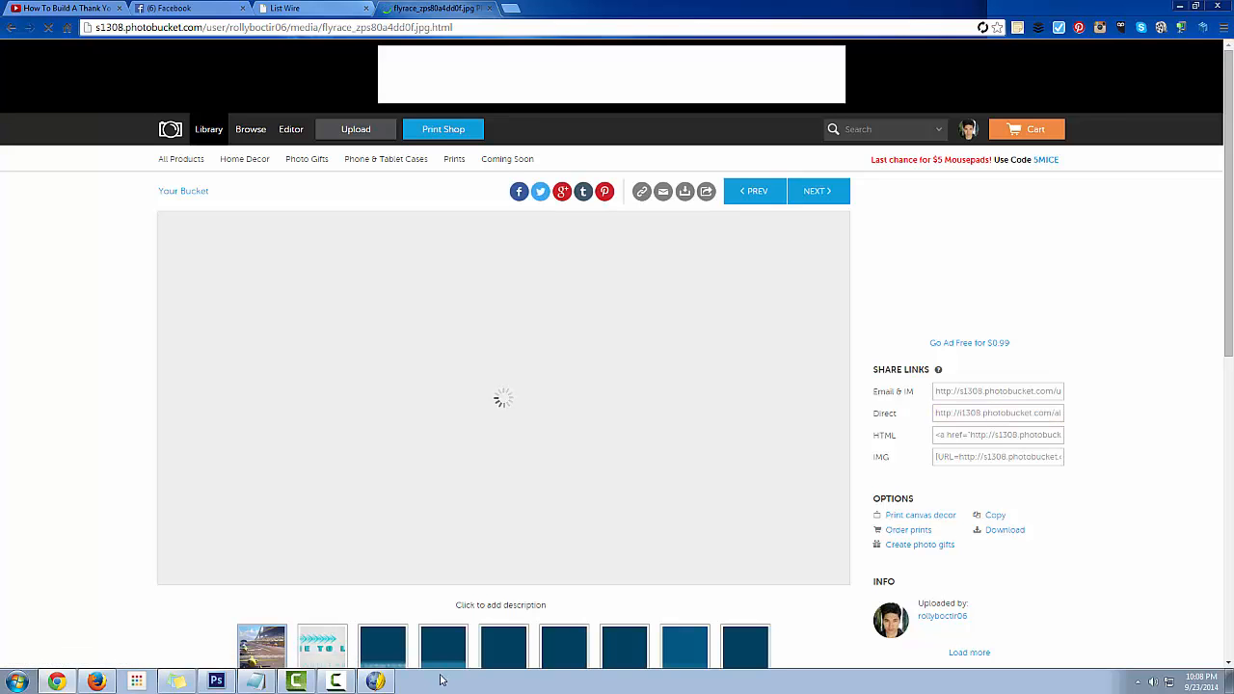
left_click(376, 681)
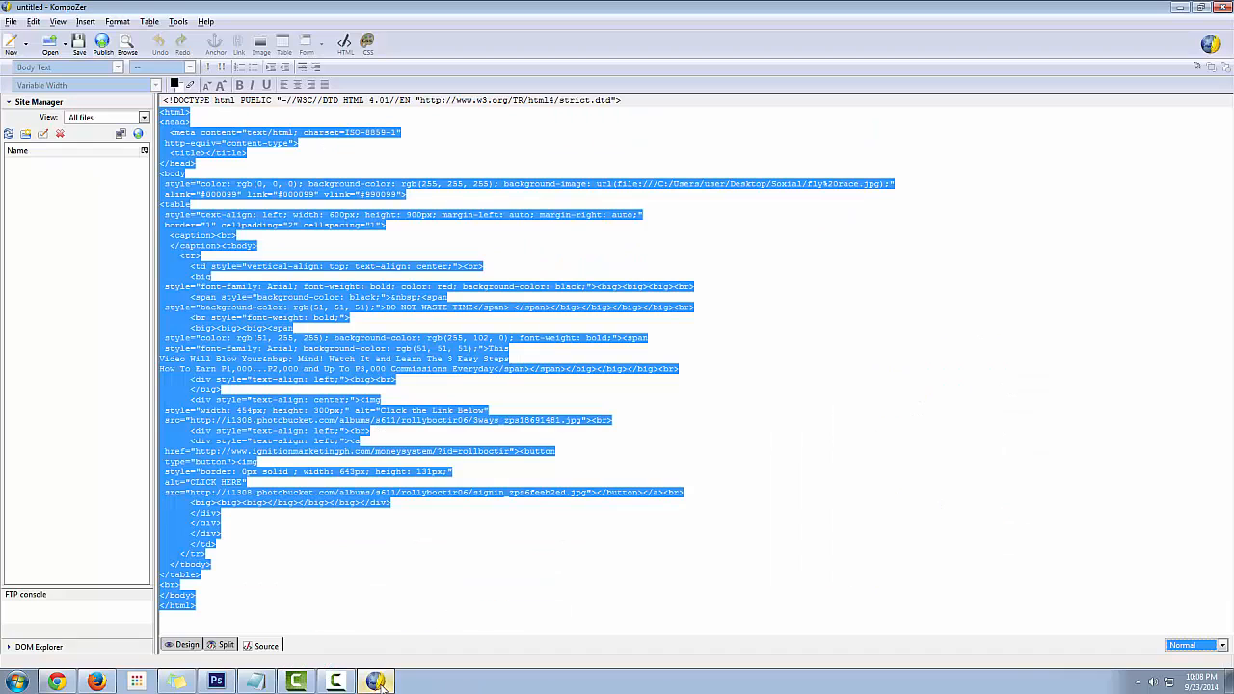
- Switch the page from source to Design view and open its page colors and background settings
left_click(377, 599)
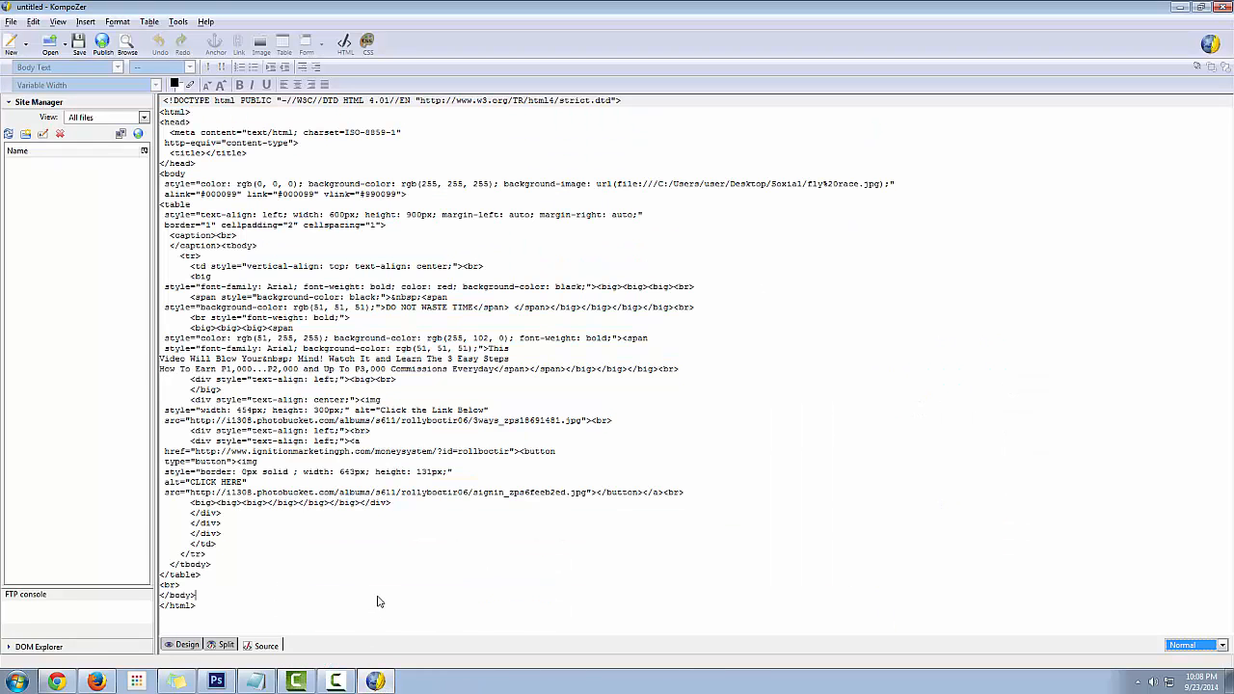
left_click(186, 644)
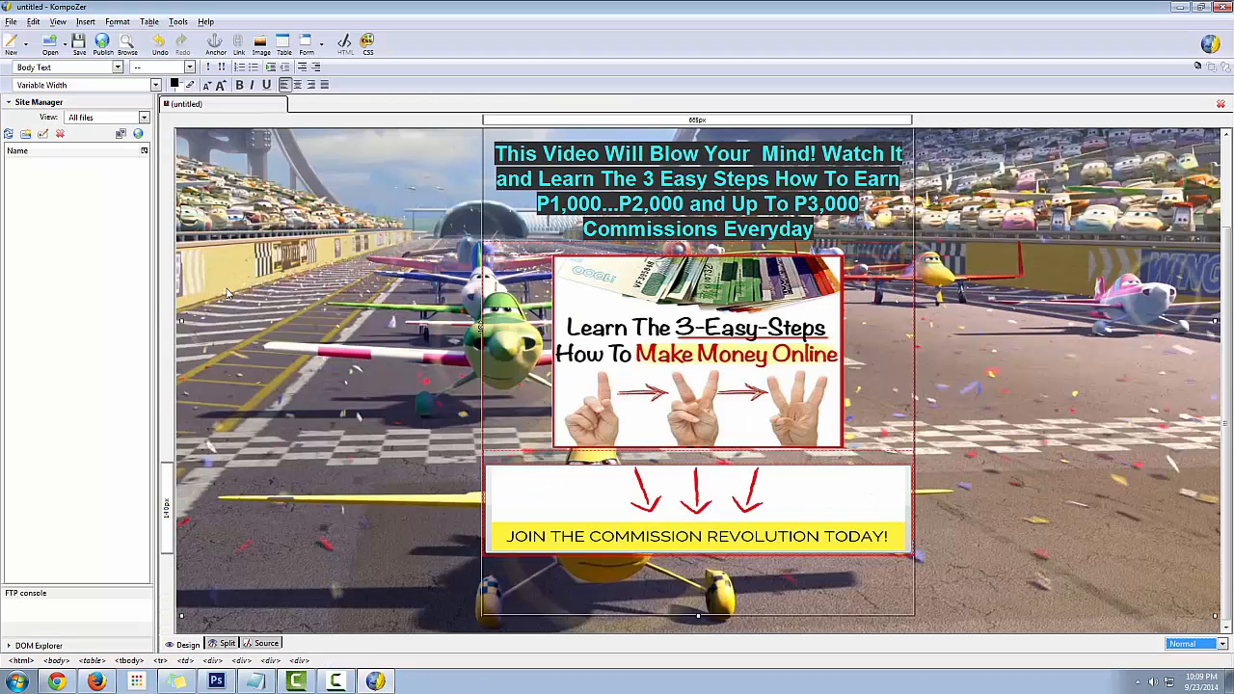
left_click(86, 21)
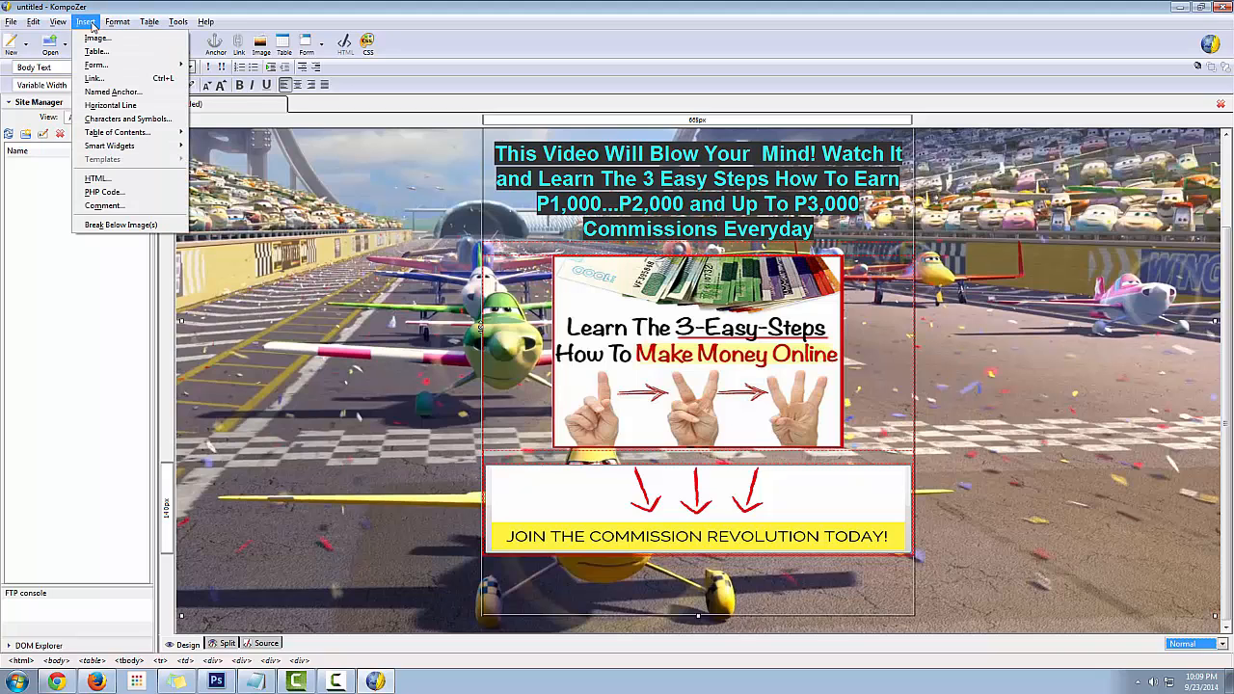
left_click(88, 23)
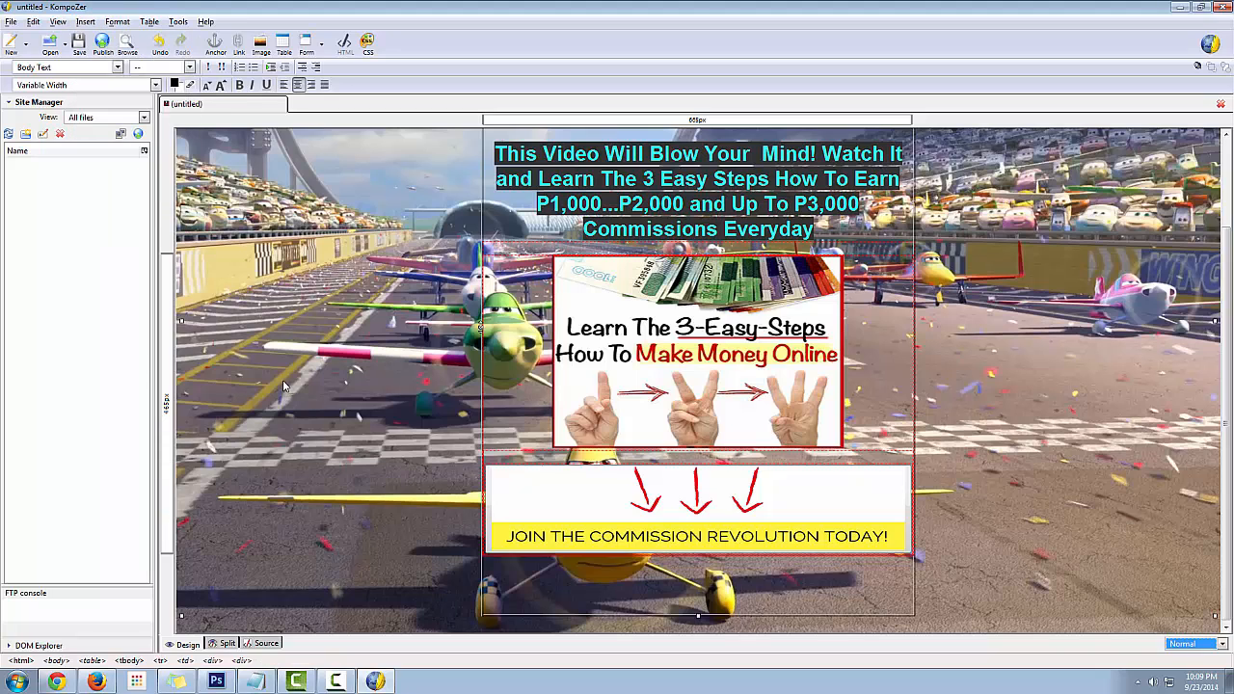
left_click(86, 23)
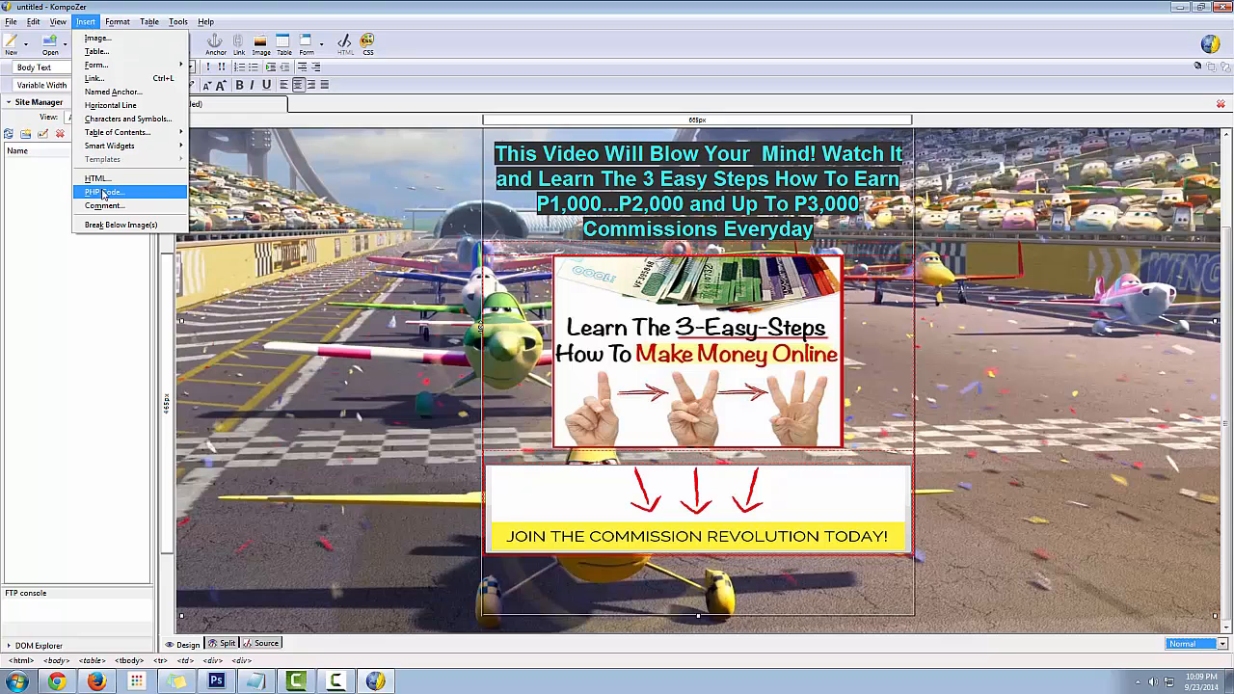
mouse_move(116, 21)
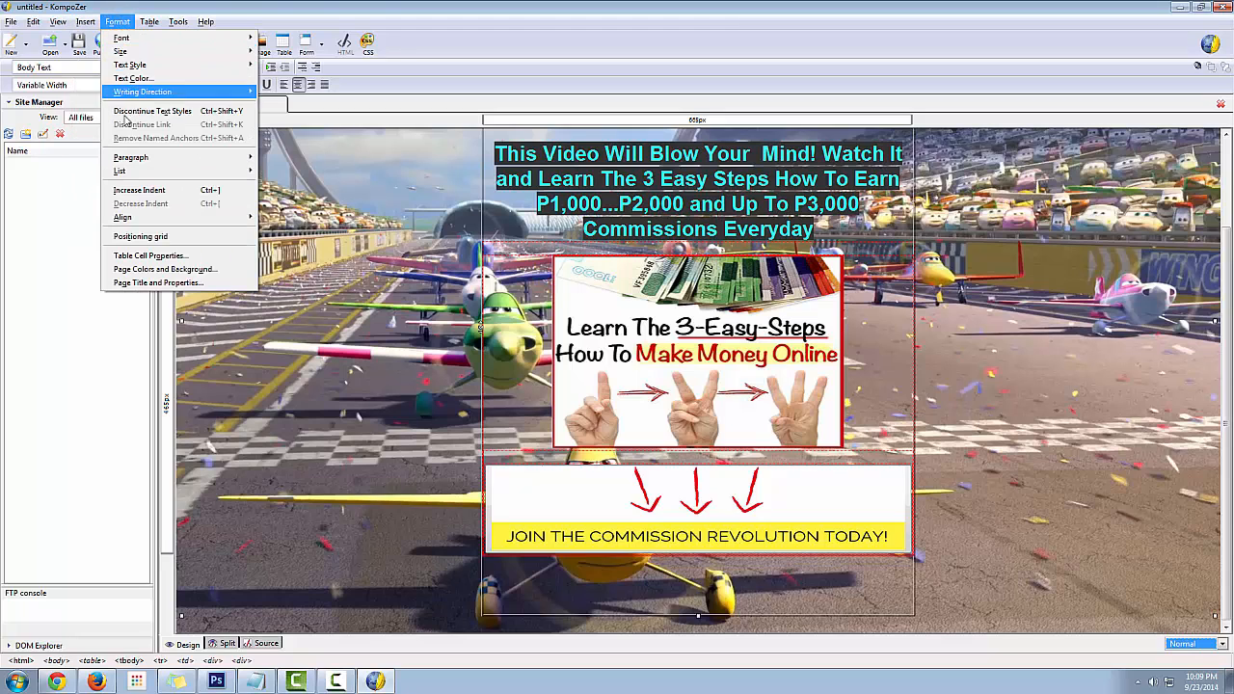
left_click(146, 270)
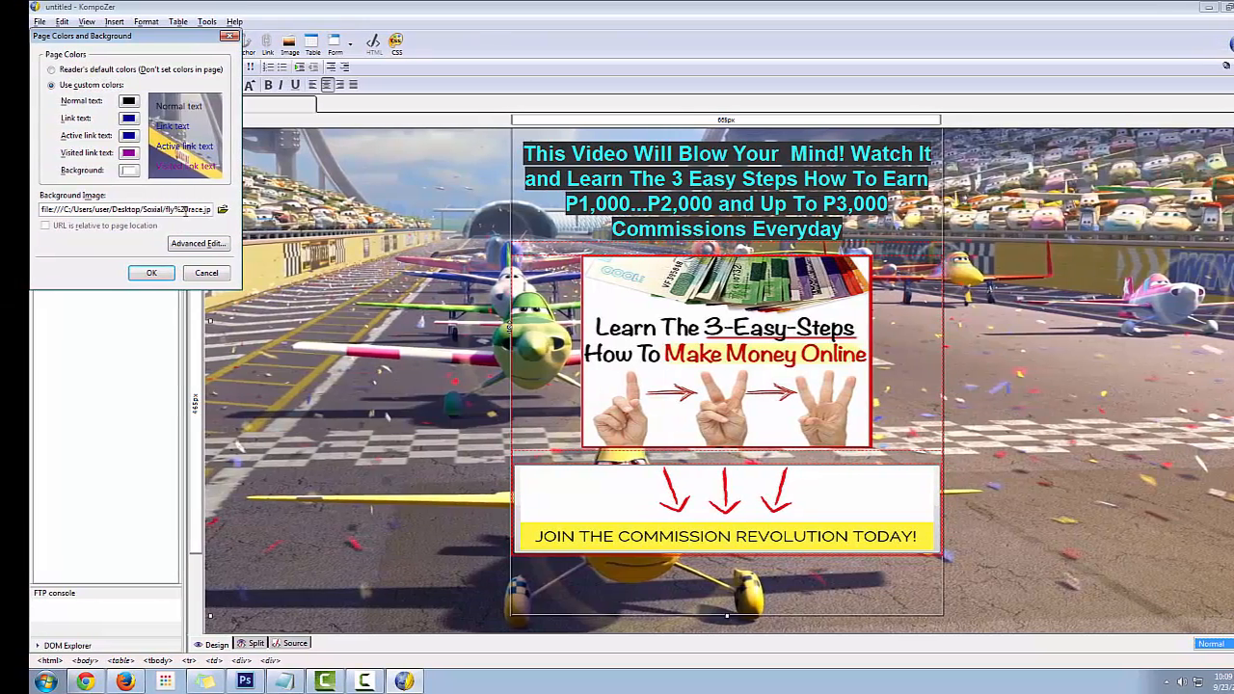
- Replace the local background image path with the copied Photobucket link of the fly race image and apply it
left_click_drag(185, 210, 44, 209)
key("BackSpace")
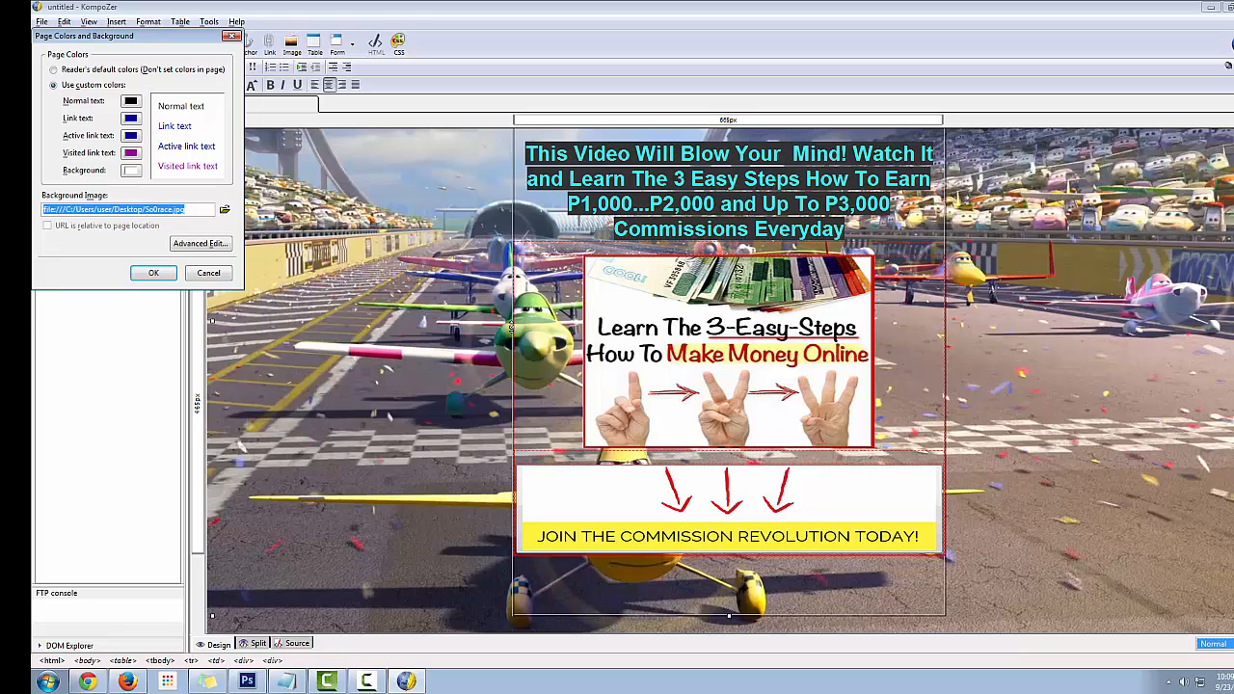
key("BackSpace")
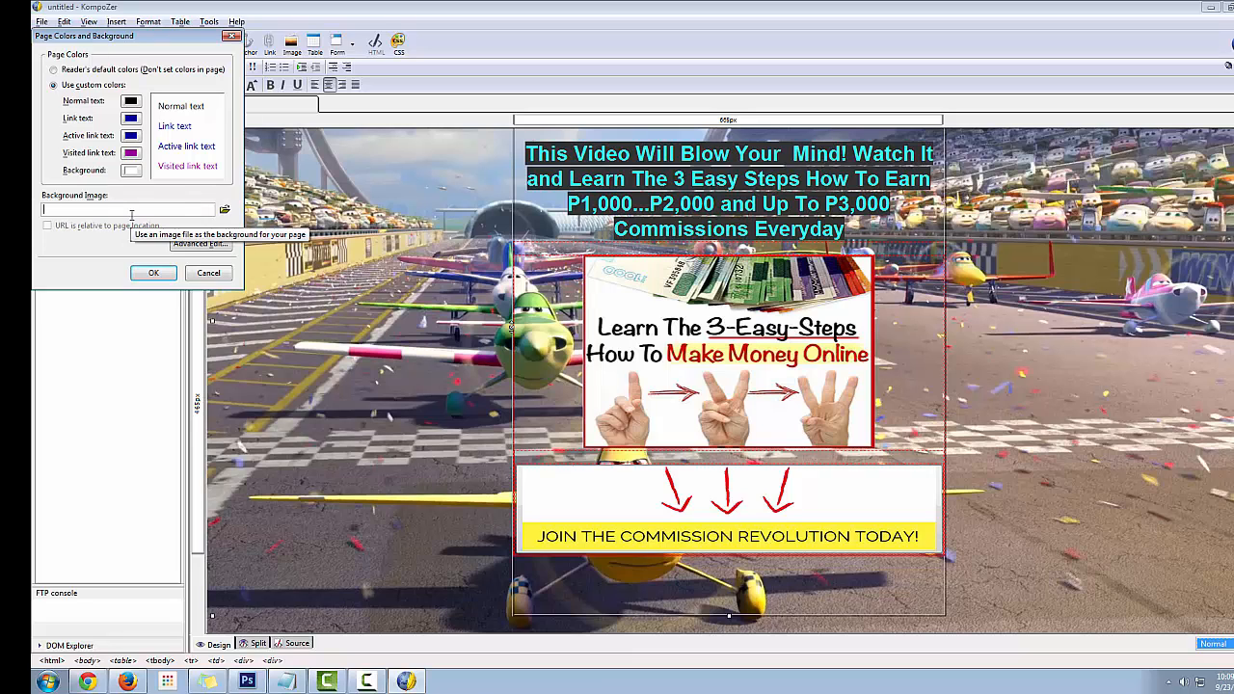
key("ctrl+v")
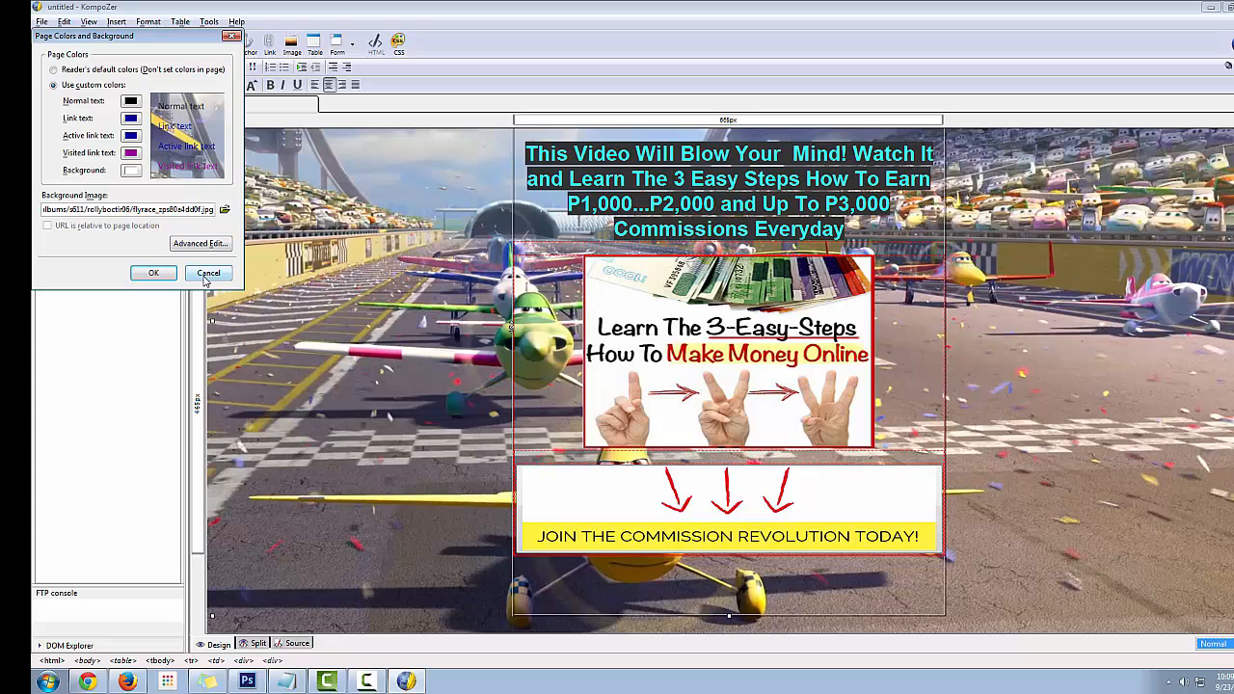
left_click(202, 243)
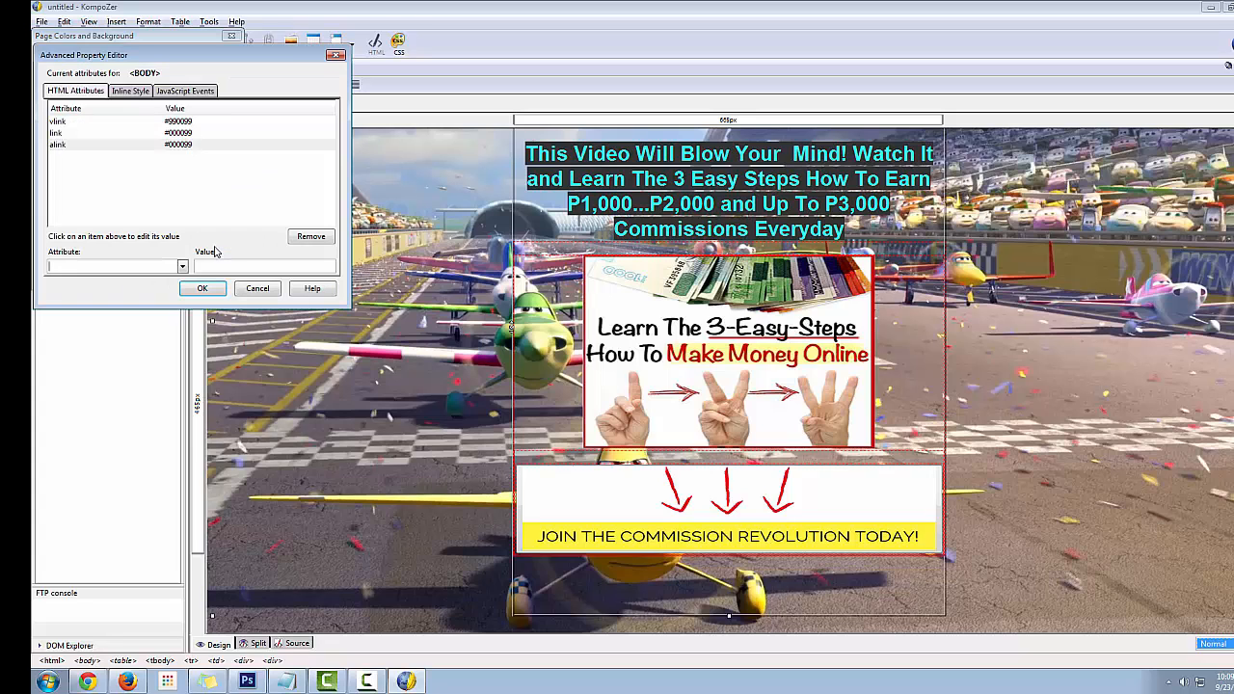
left_click(336, 54)
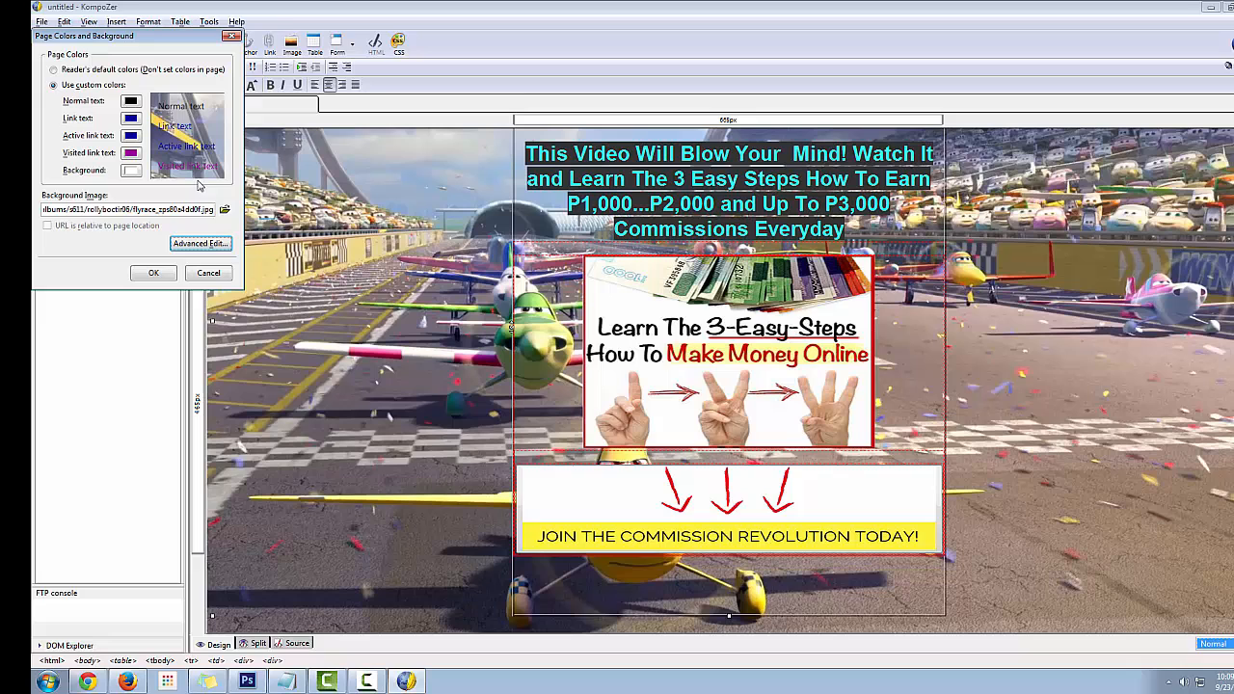
left_click(153, 274)
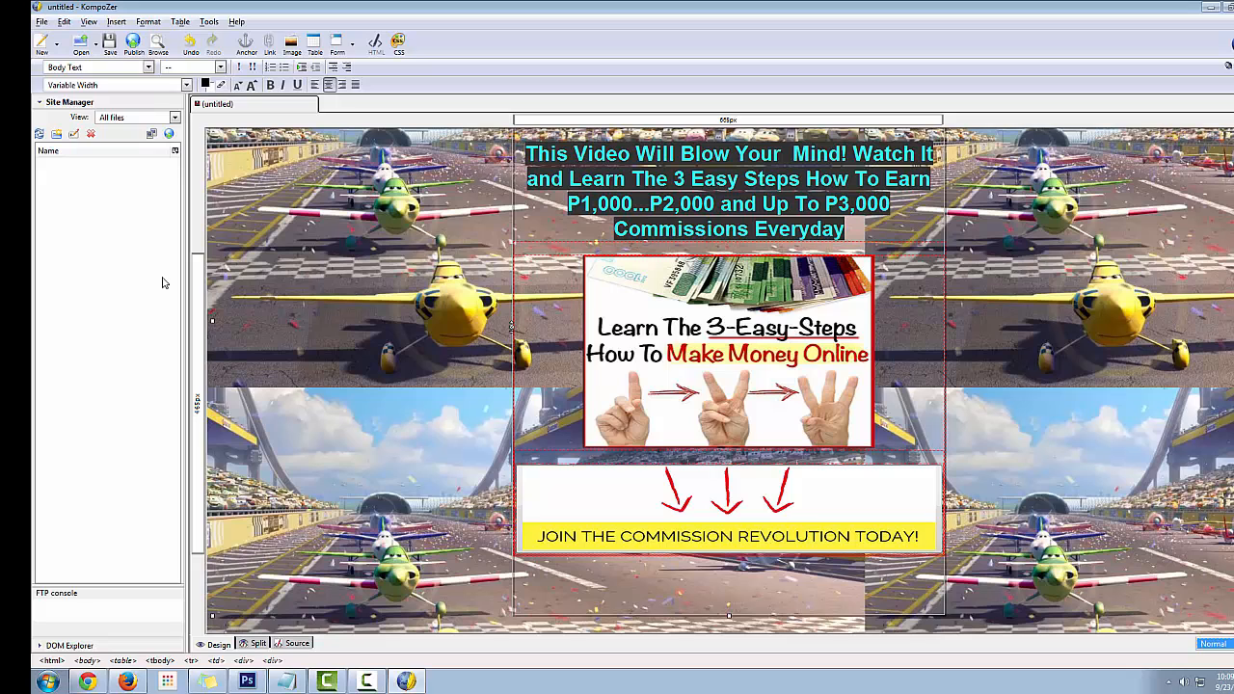
- Show the page's HTML source and copy all of the code
scroll(316, 274, "up", 2)
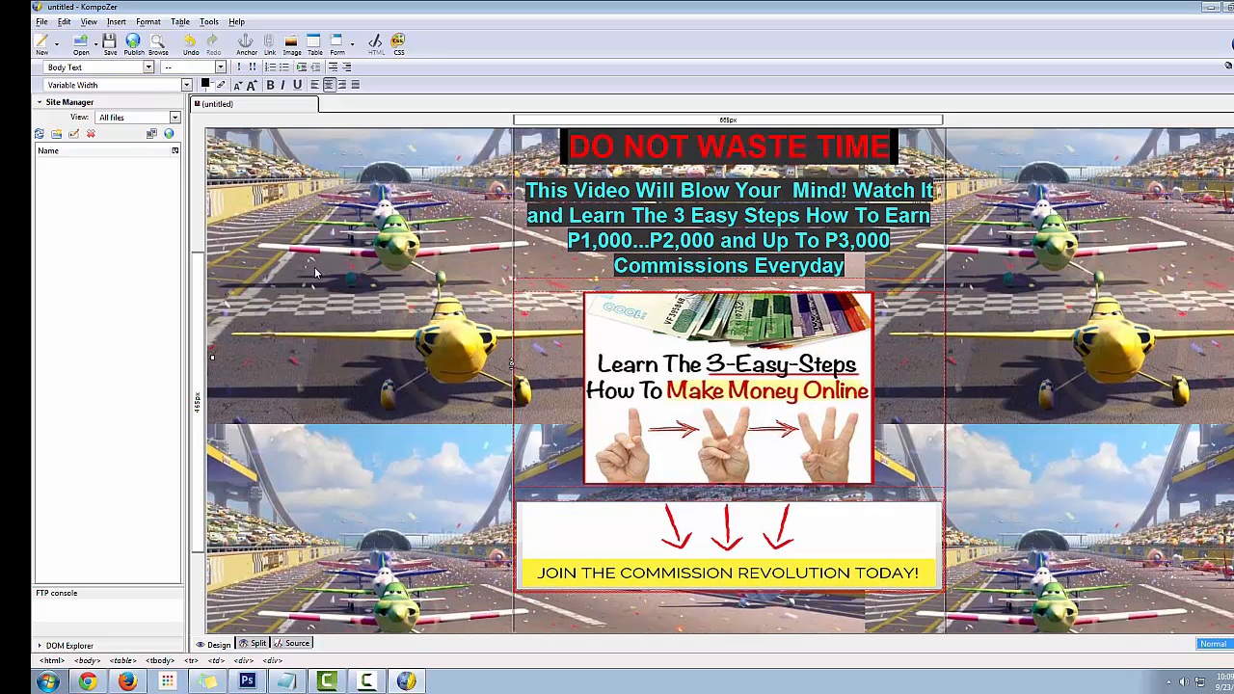
scroll(317, 274, "down", 2)
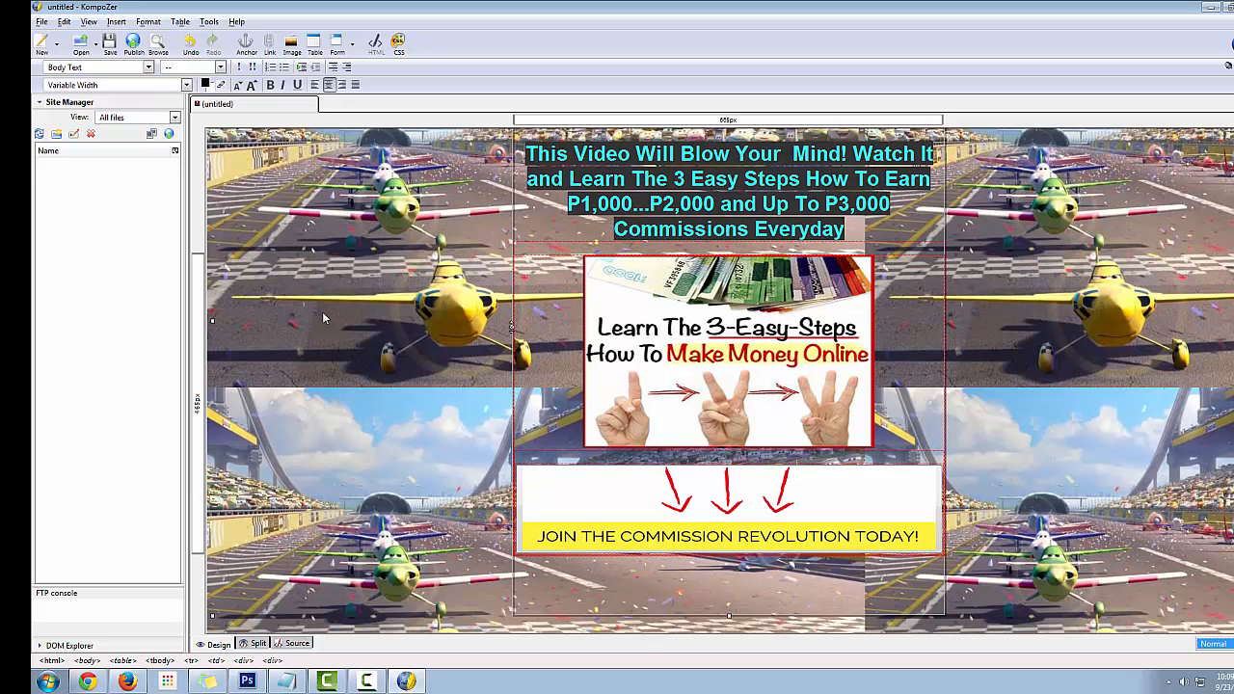
scroll(328, 313, "up", 2)
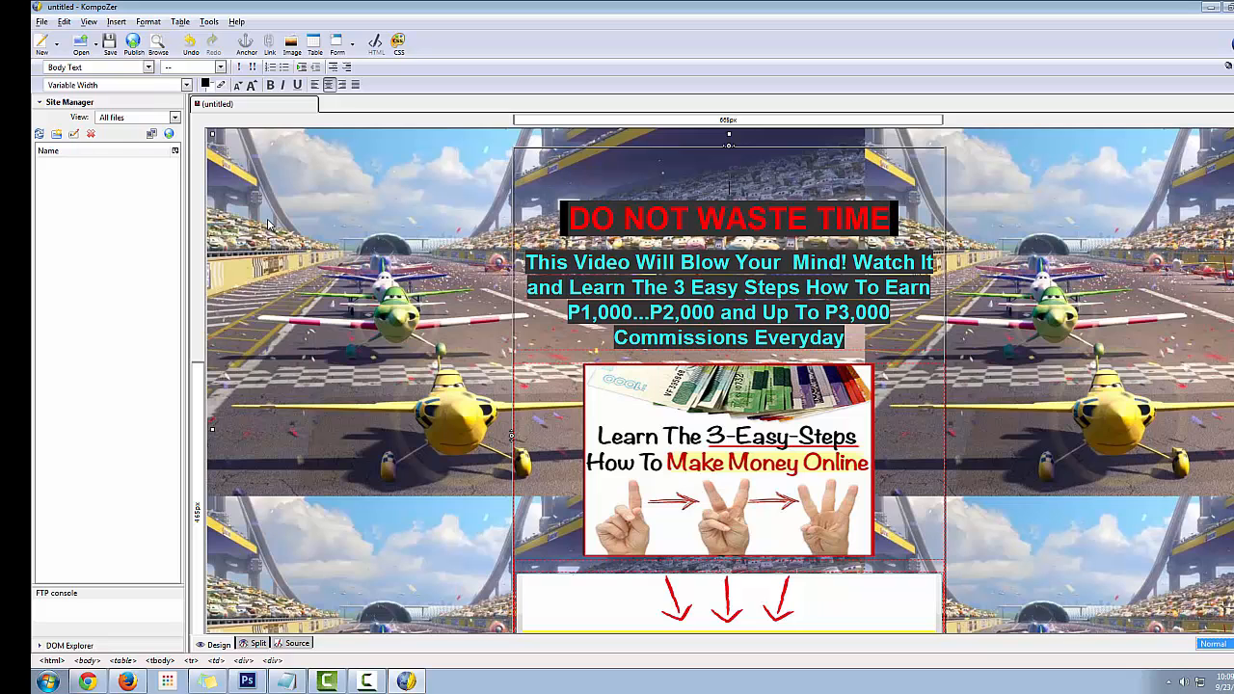
scroll(269, 224, "down", 2)
scroll(268, 223, "up", 2)
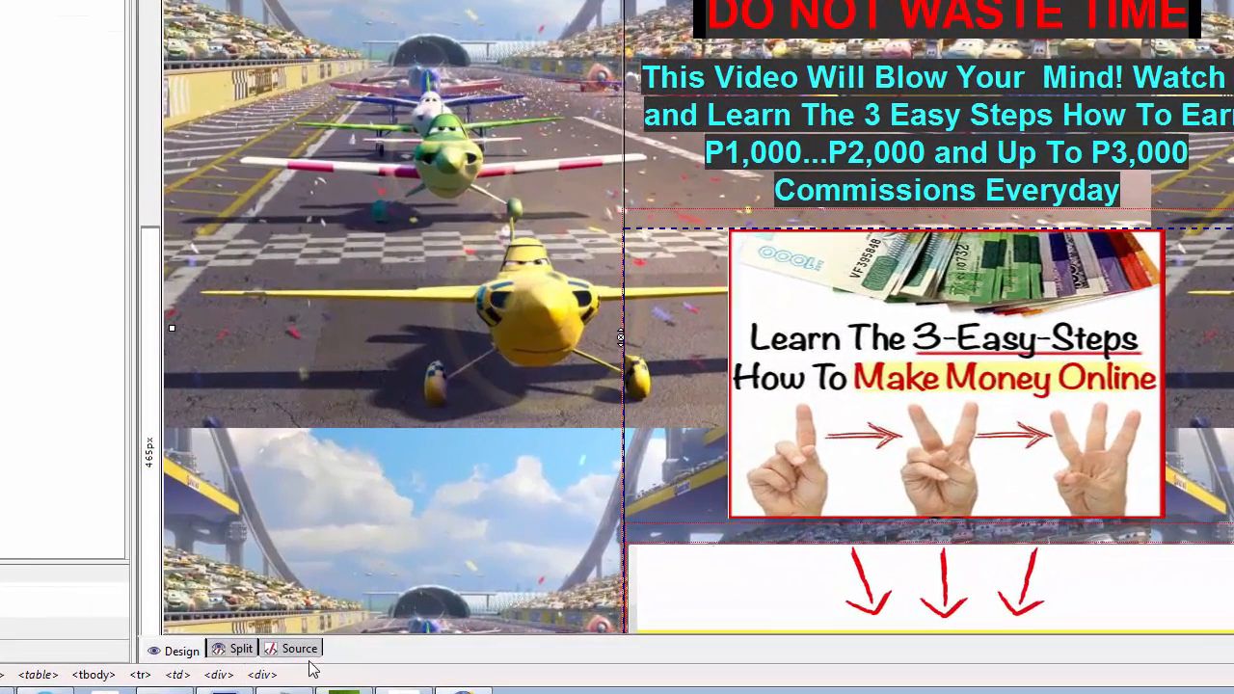
left_click(299, 651)
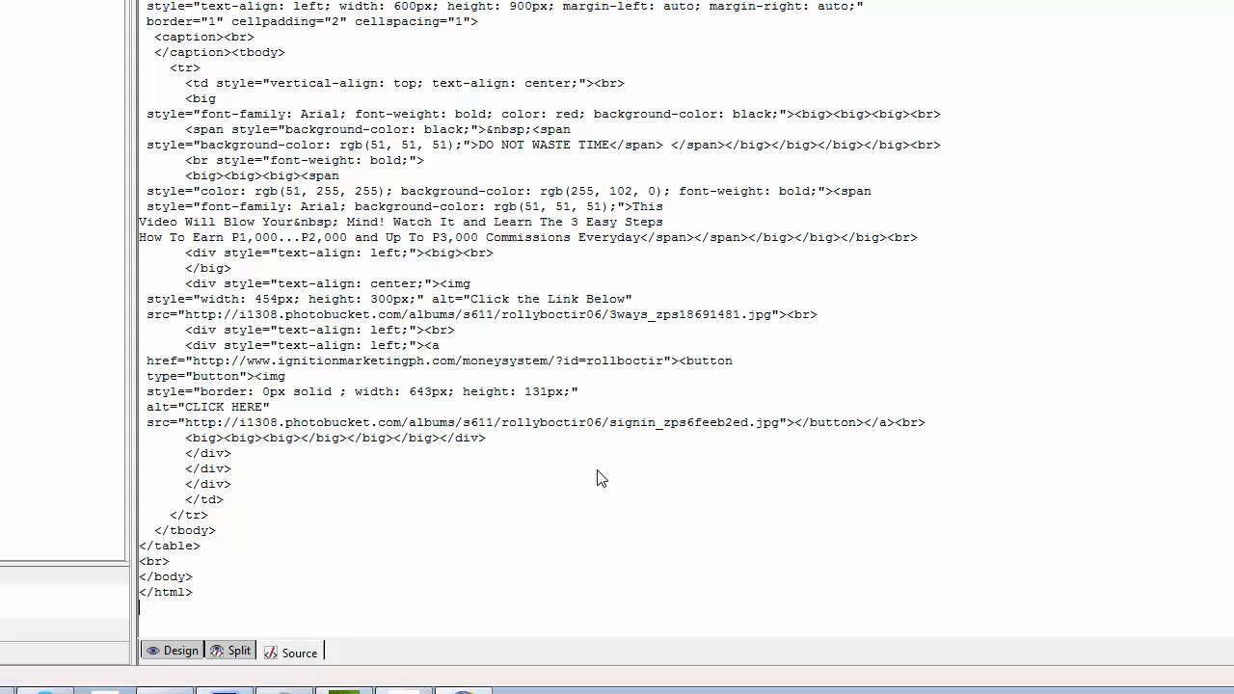
key("ctrl+a")
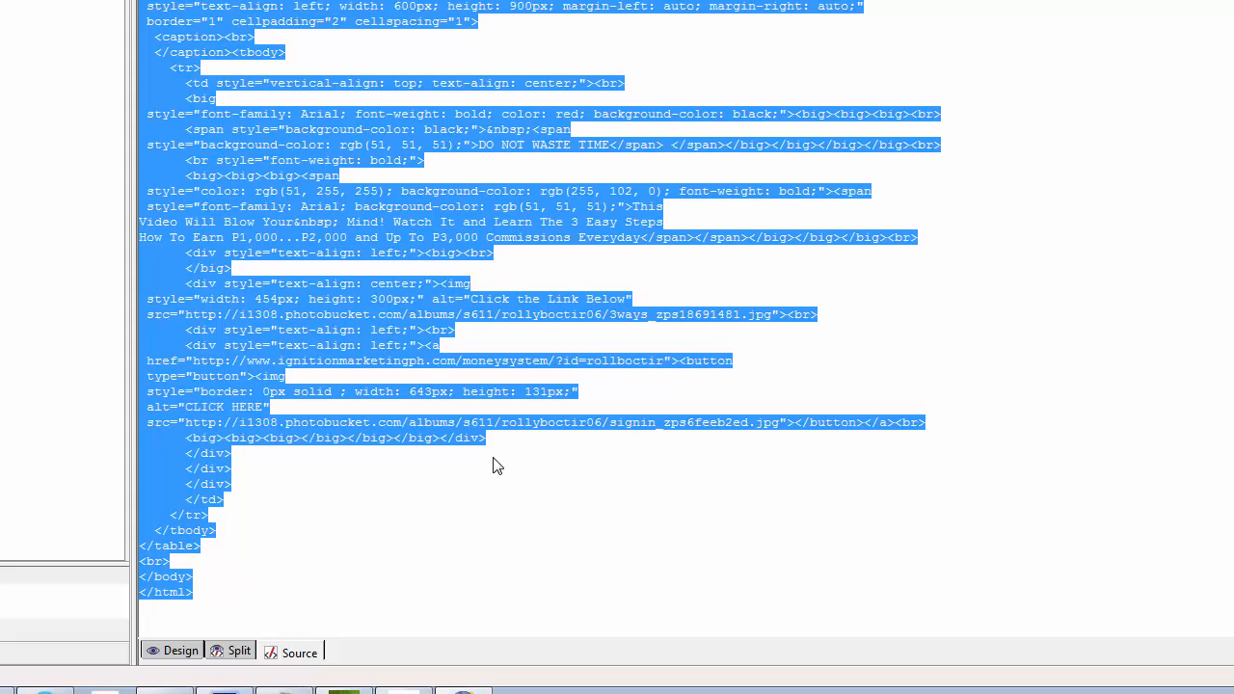
right_click(270, 314)
left_click(321, 394)
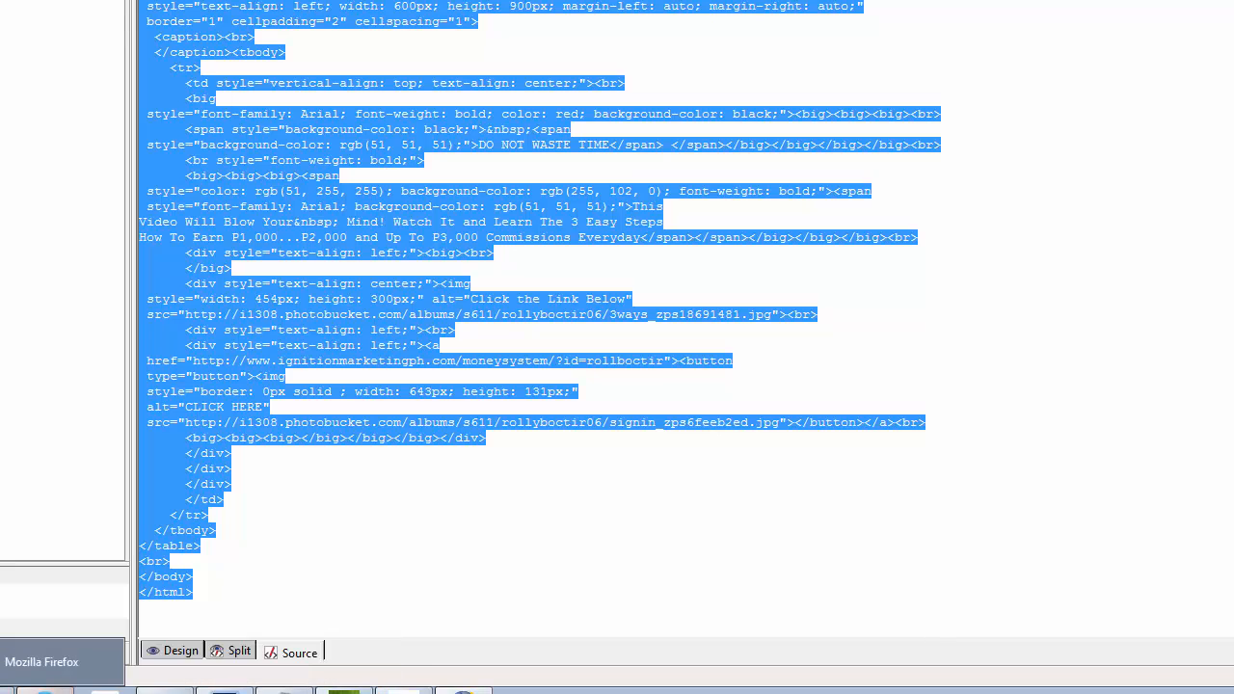
- Switch to Firefox, replace the entire template HTML of the "3 ways make money" blog with the copied code and save the template
left_click(58, 663)
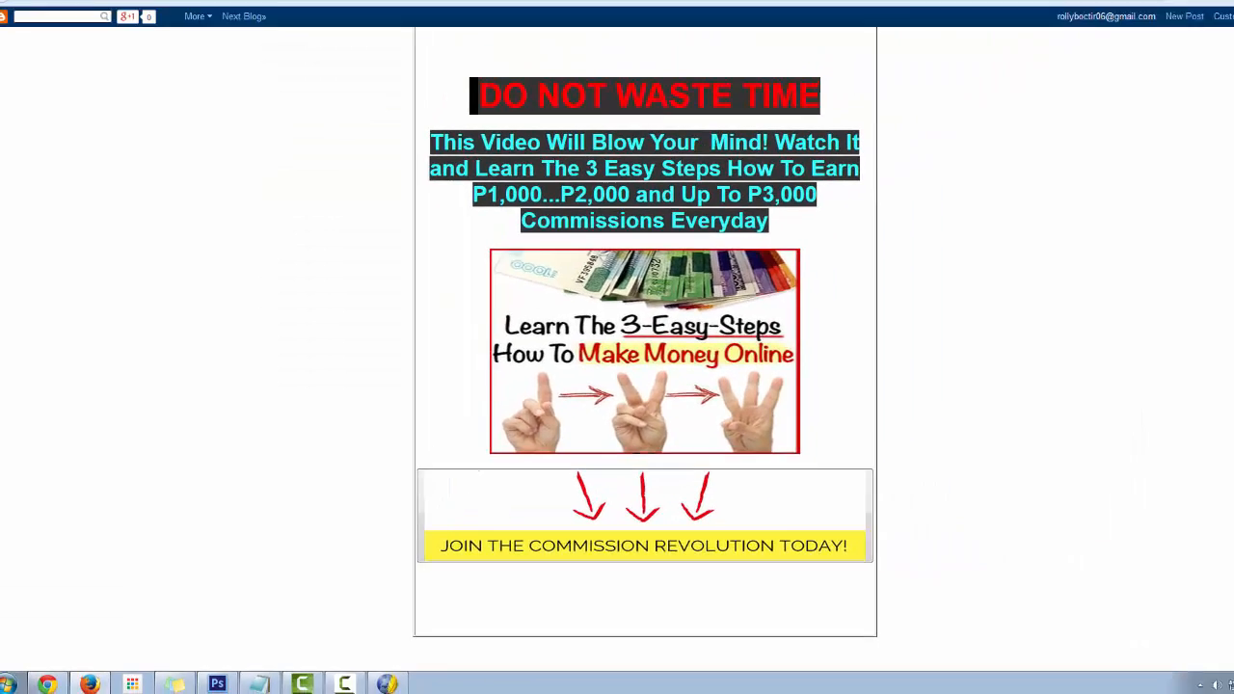
left_click(65, 12)
scroll(297, 554, "down", 2)
left_click(255, 581)
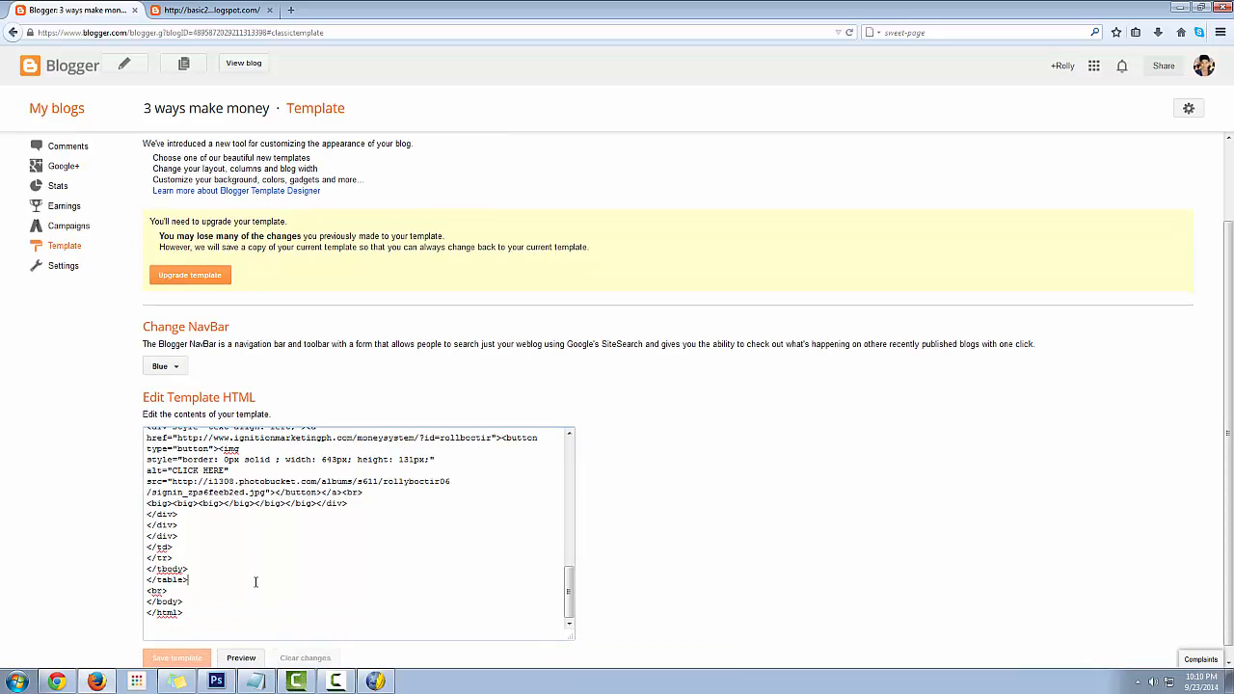
key("ctrl+a")
key("BackSpace")
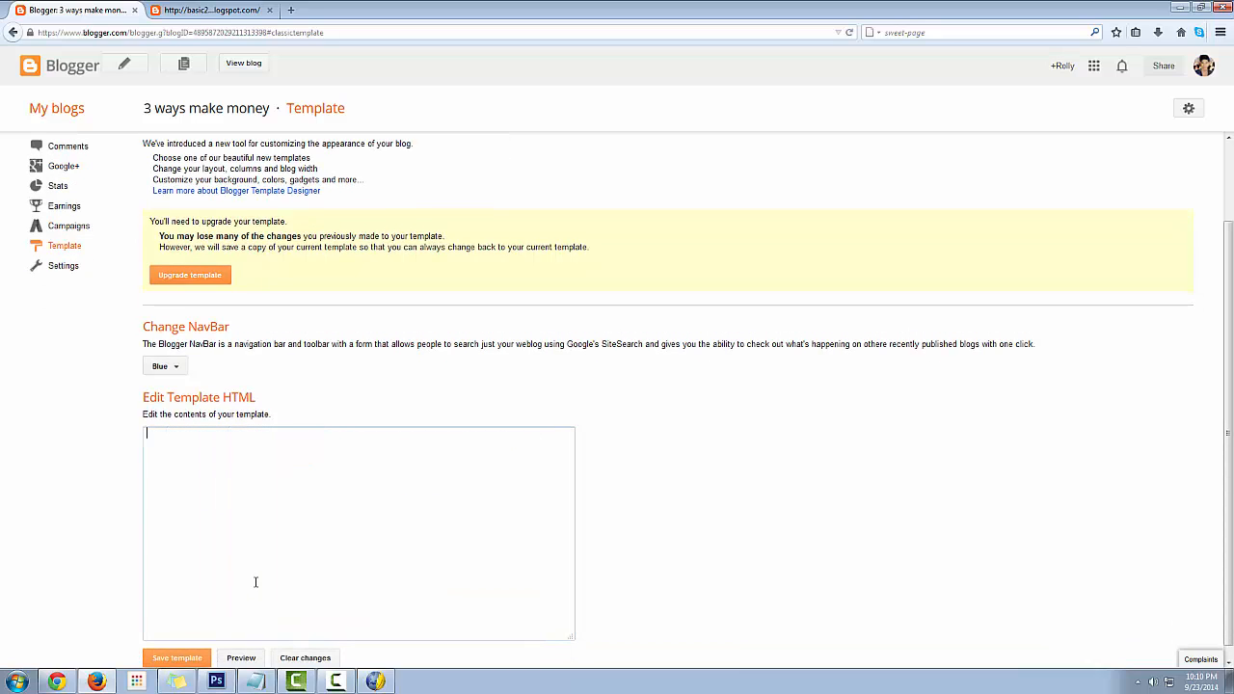
key("ctrl+v")
left_click(180, 657)
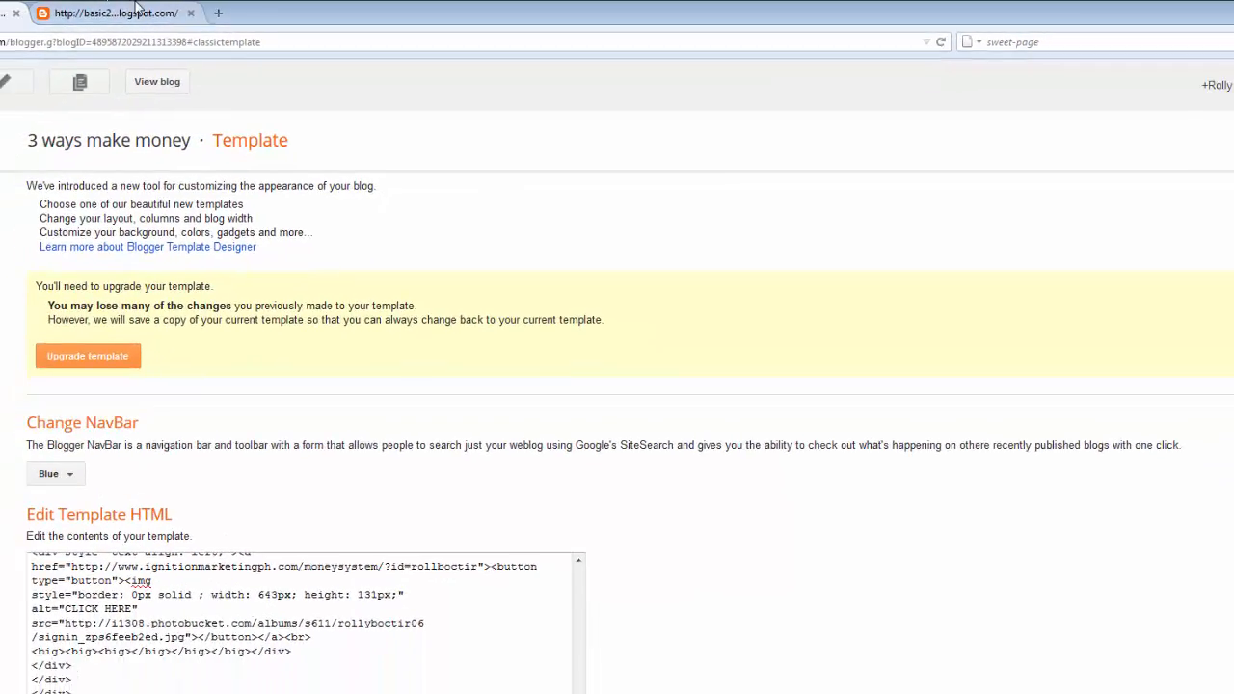
- Reload basic2blog.blogspot.com and test the link on the "JOIN THE COMMISSION REVOLUTION TODAY!" banner
left_click(138, 8)
left_click(133, 41)
key("Return")
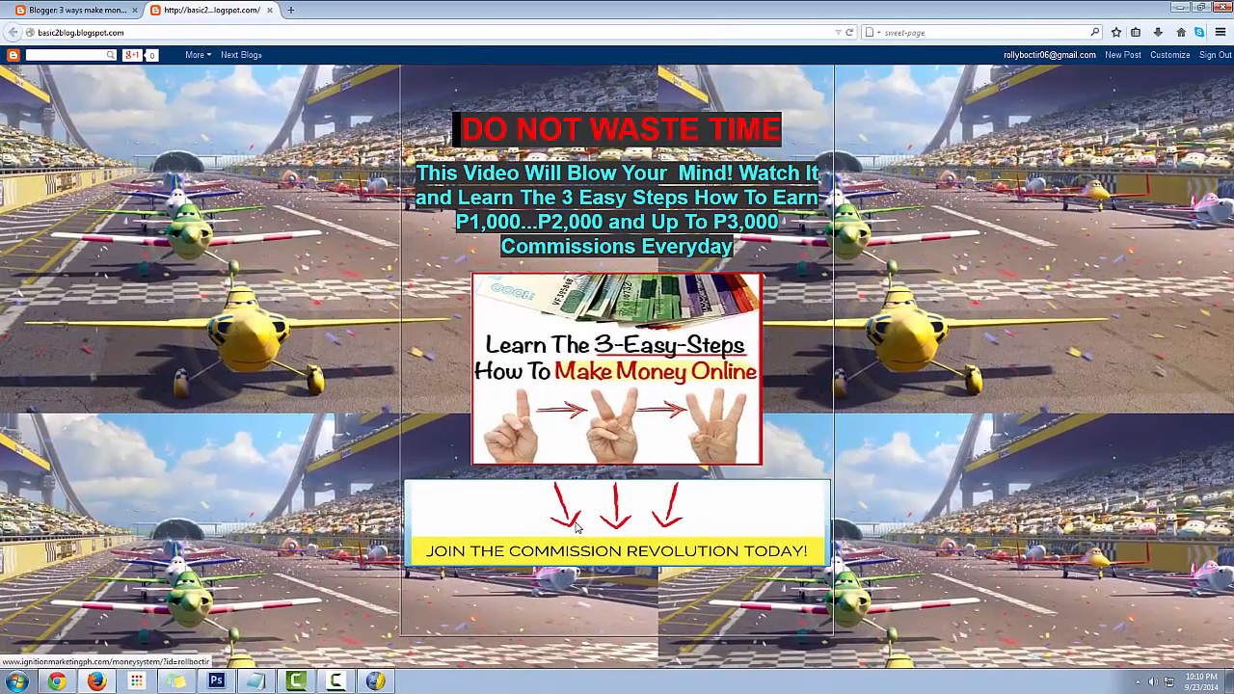
left_click(585, 519)
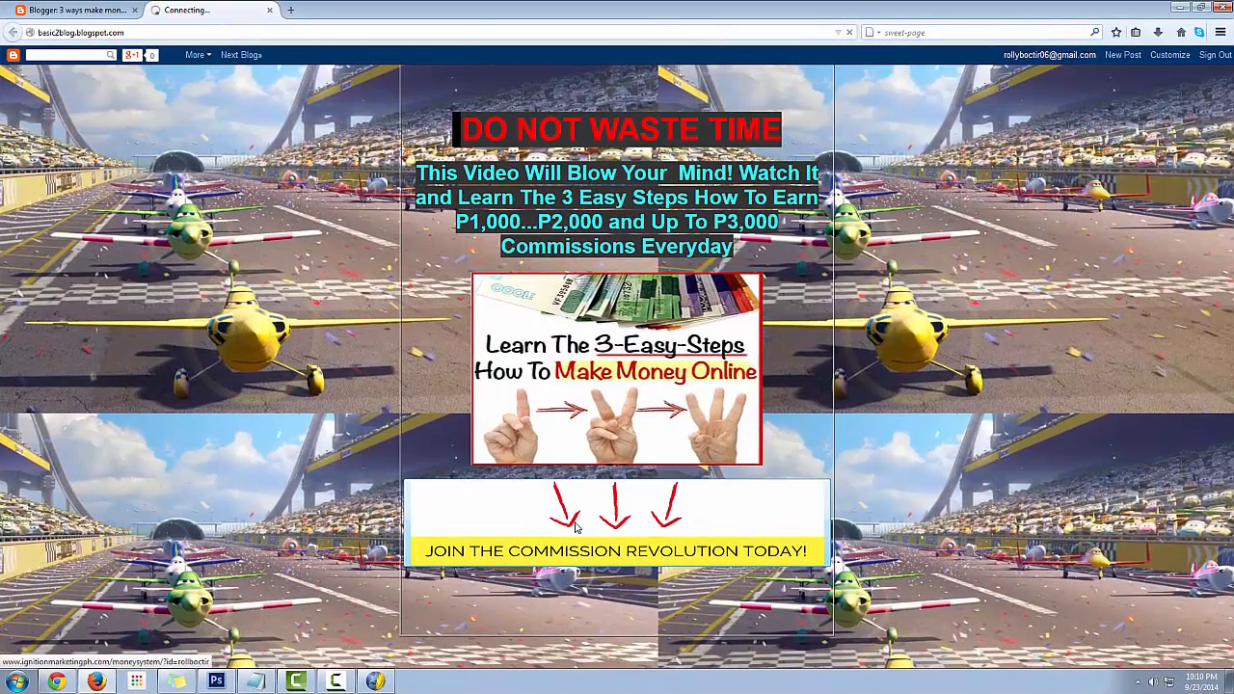